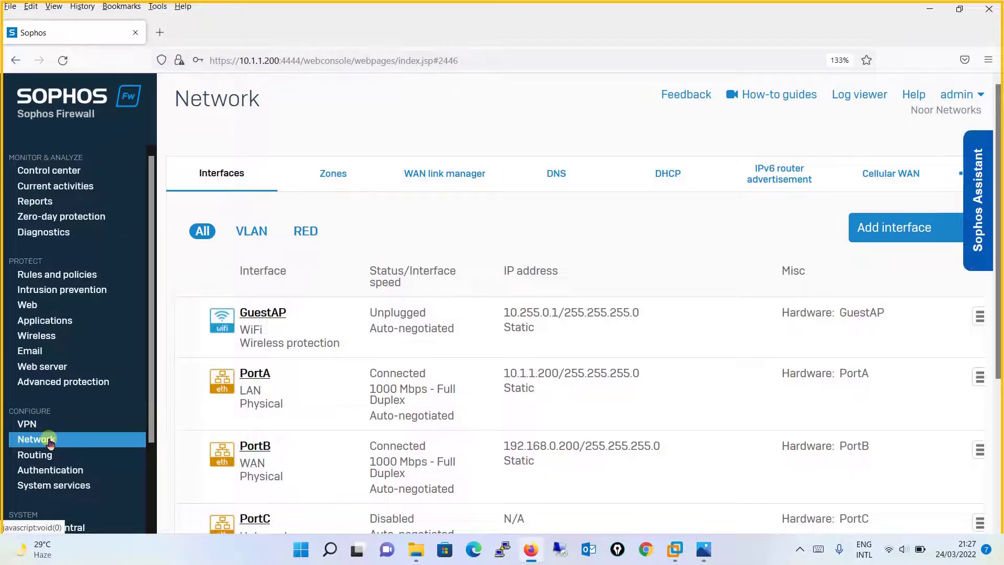
# - Refresh the interface list and open a blank Add VLAN form, defaulting to PortA and the LAN zone
pyautogui.click(222, 180)
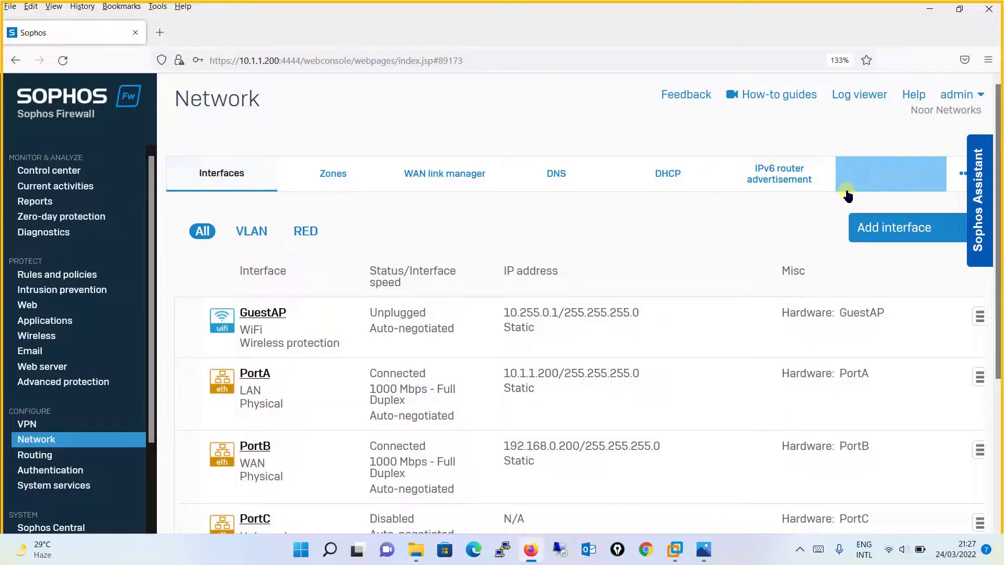
pyautogui.click(924, 232)
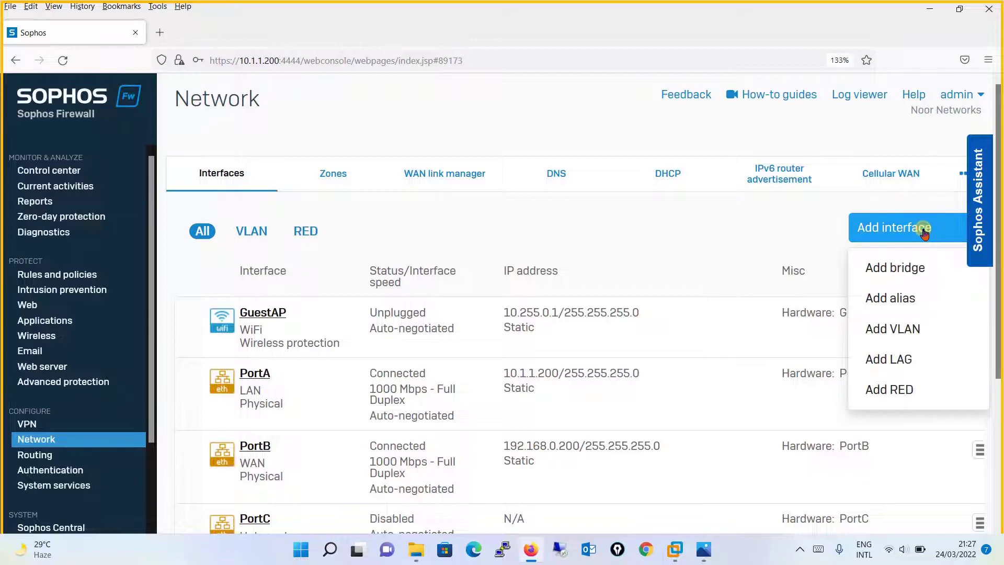
pyautogui.click(930, 329)
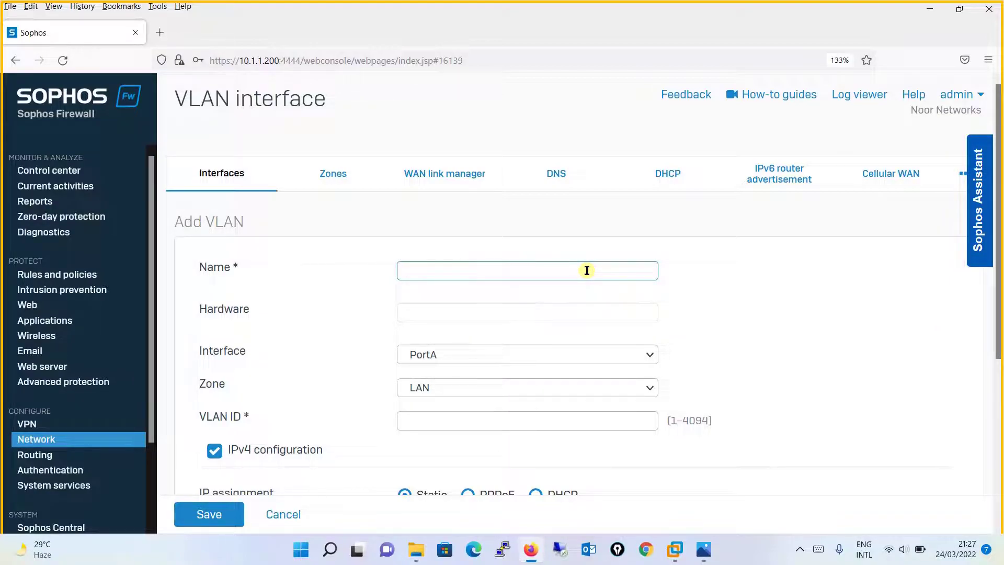
# - Enter VLAN1 as the interface name while checking the Sophos LAB diagram in Photos
pyautogui.hotkey('alt', 'Tab')
pyautogui.hotkey('alt', 'Tab')
pyautogui.write('VLAN')
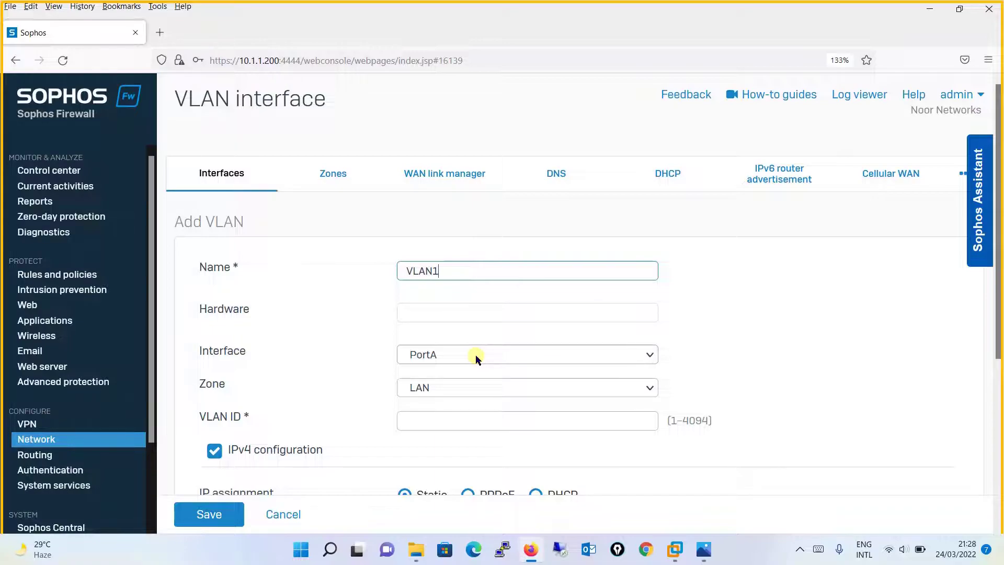
pyautogui.click(704, 553)
pyautogui.click(779, 484)
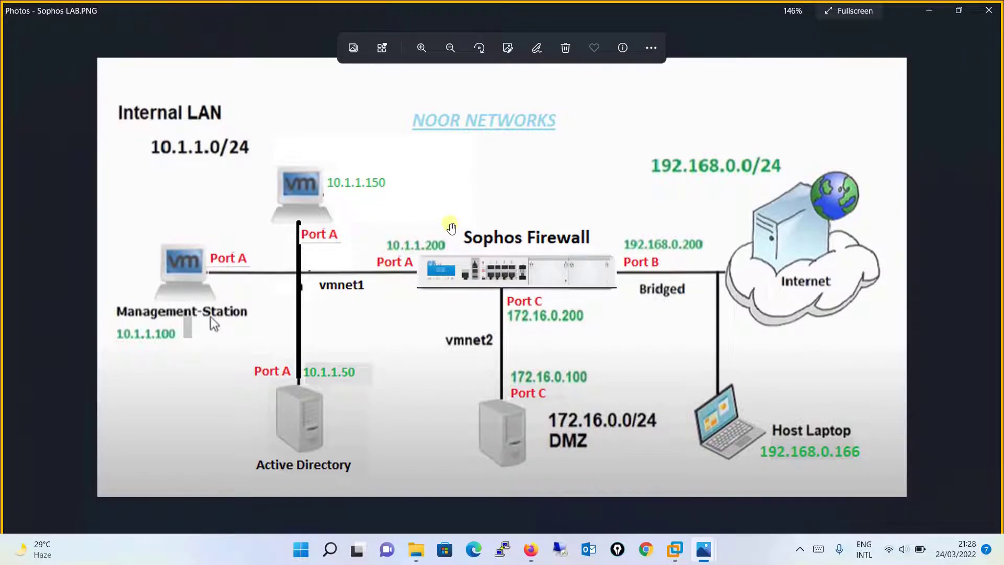
pyautogui.click(929, 12)
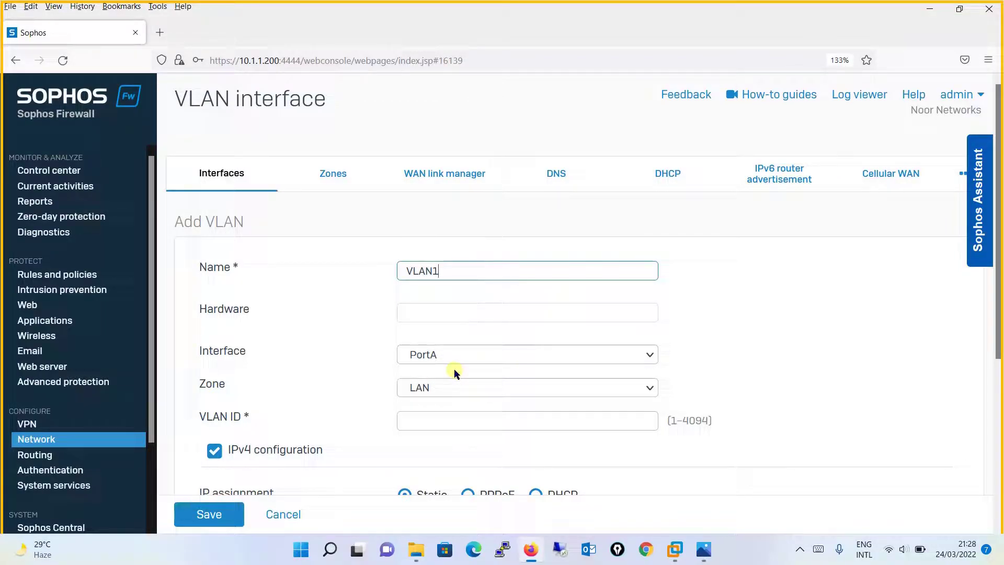
# - Set the VLAN ID to 1, consulting the Inter VLAN Routing diagram for addressing
pyautogui.click(436, 426)
pyautogui.click(436, 425)
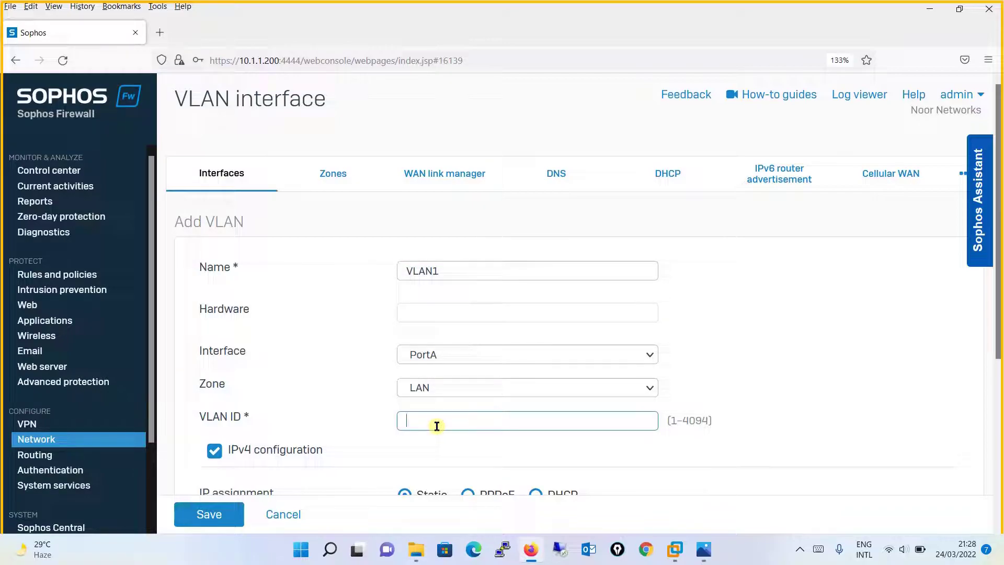
pyautogui.write('1')
pyautogui.moveTo(999, 209); pyautogui.dragTo(983, 328)
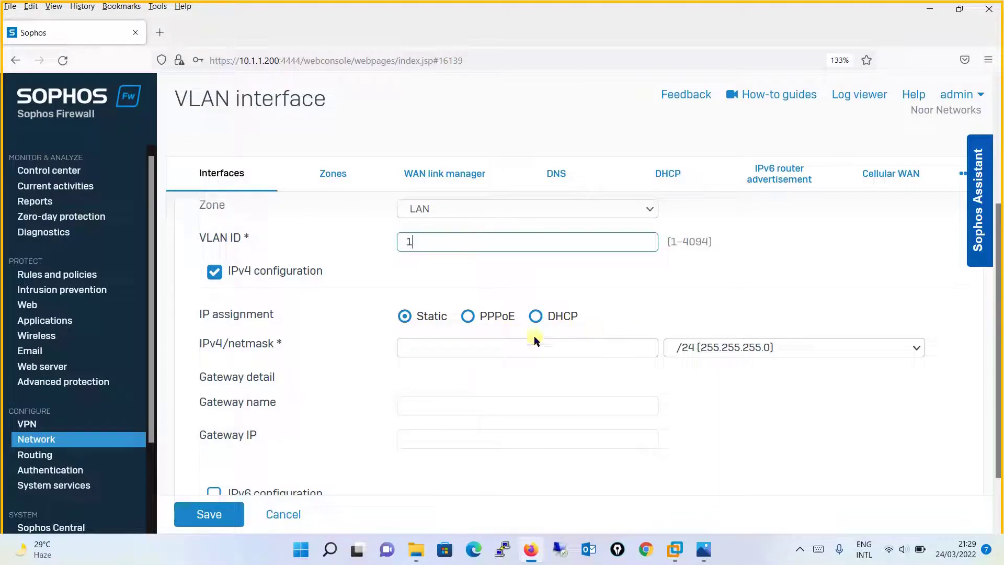
pyautogui.hotkey('alt', 'Tab')
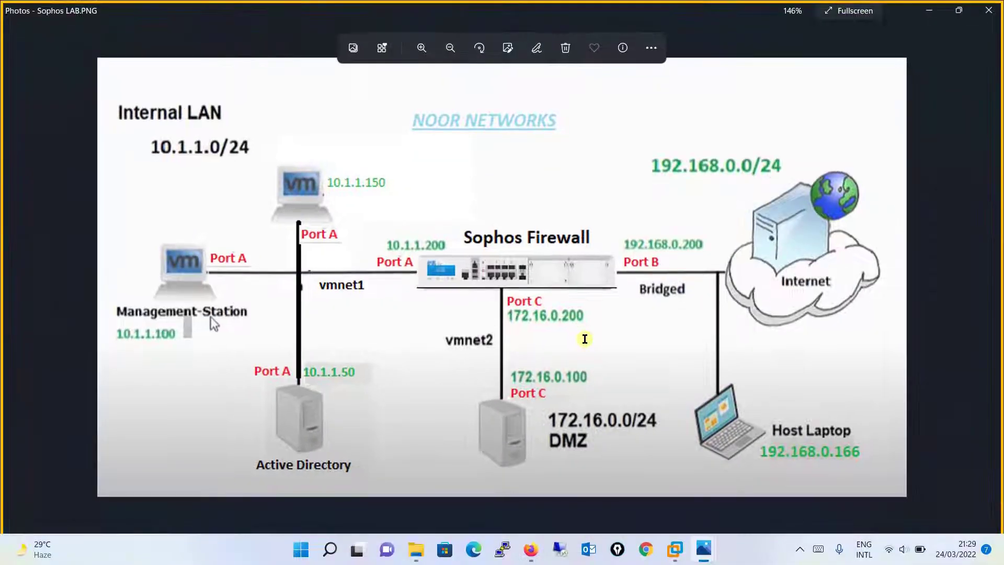
pyautogui.hotkey('alt', 'Tab')
pyautogui.moveTo(708, 552)
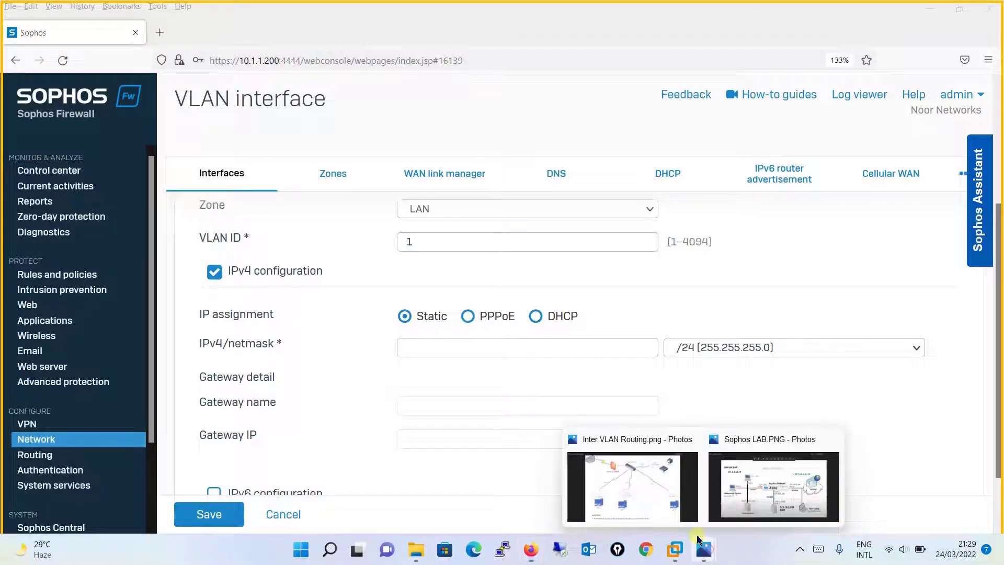
pyautogui.click(628, 490)
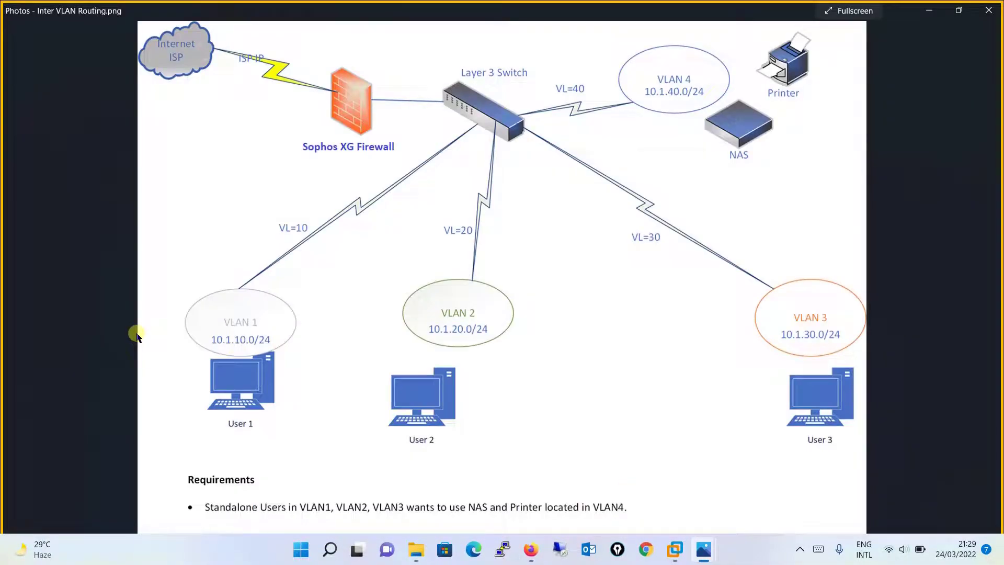
pyautogui.click(927, 8)
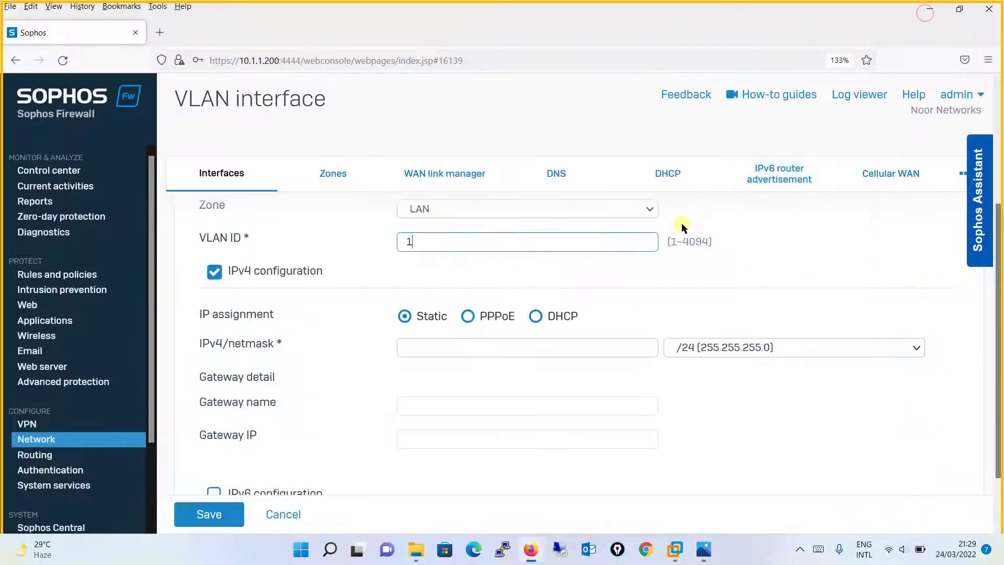
# - Enter static IPv4 address 10.1.10.1 with a /24 netmask and save VLAN1
pyautogui.click(519, 344)
pyautogui.write('10.1')
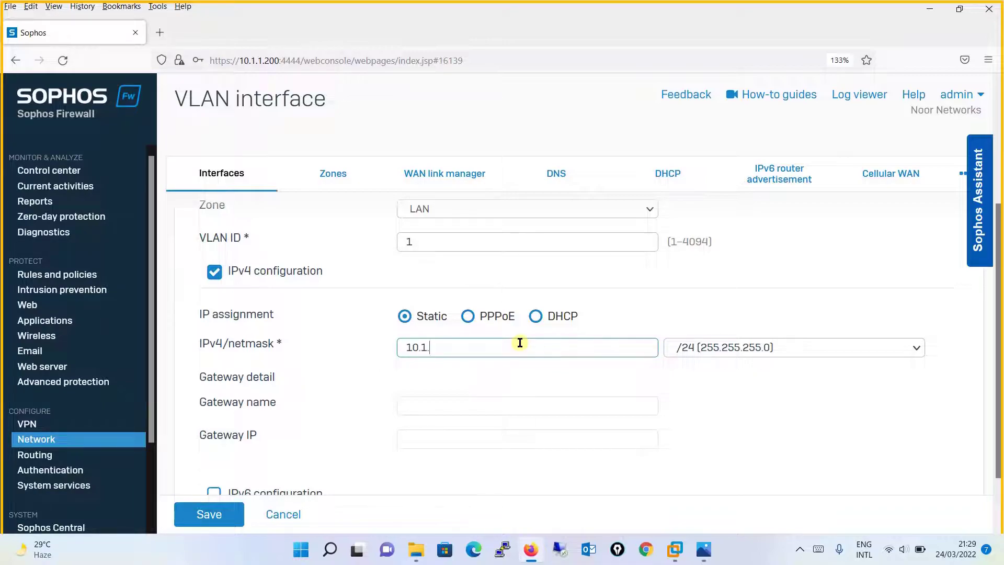
pyautogui.write('.')
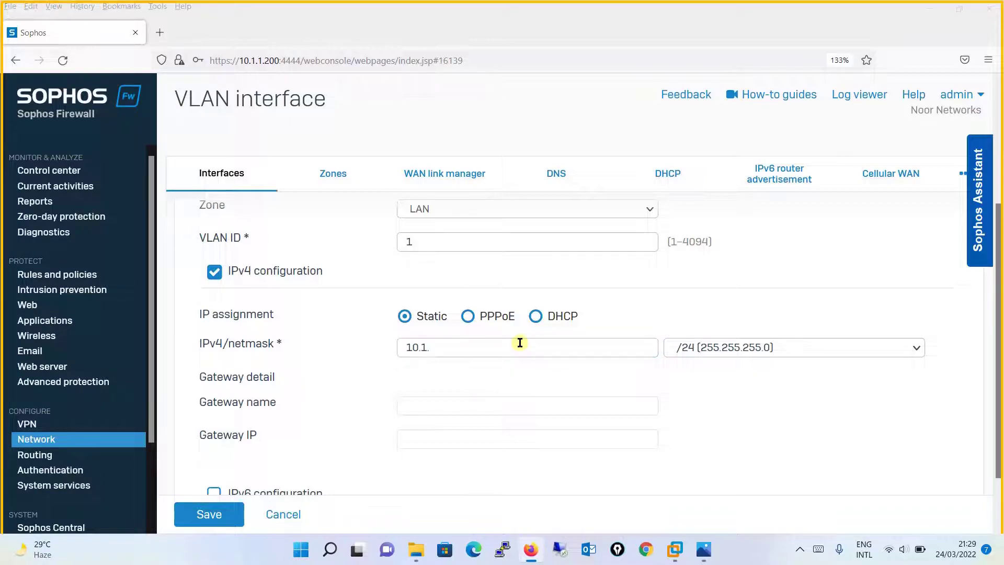
pyautogui.hotkey('alt', 'Tab')
pyautogui.hotkey('alt', 'Tab')
pyautogui.write('10.')
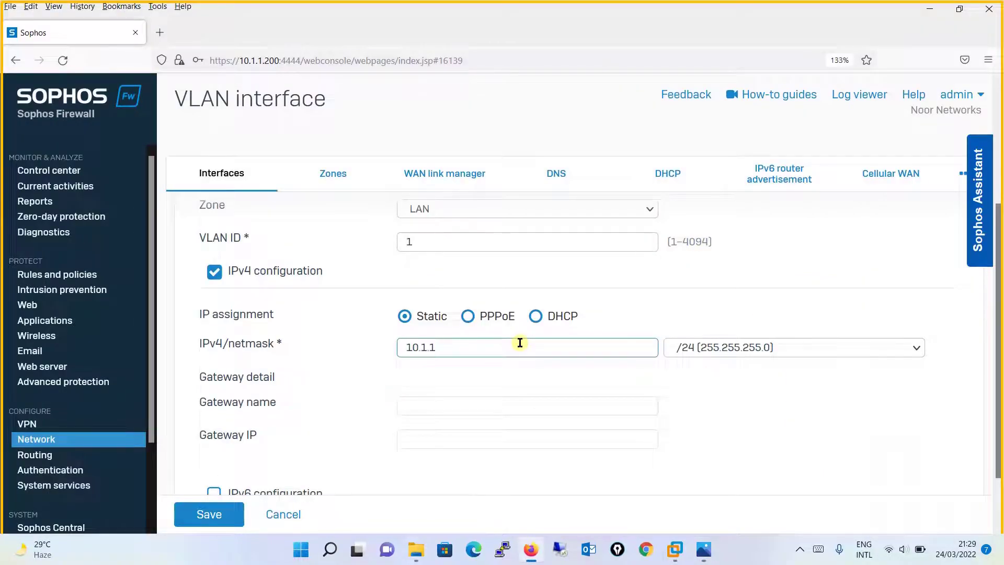
pyautogui.write('1')
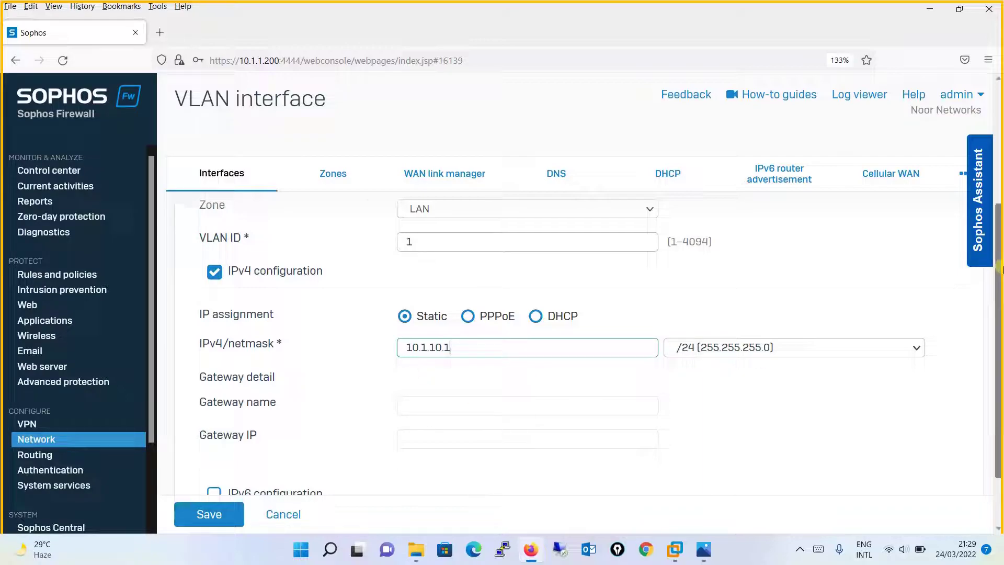
pyautogui.scroll(-2, 996, 355)
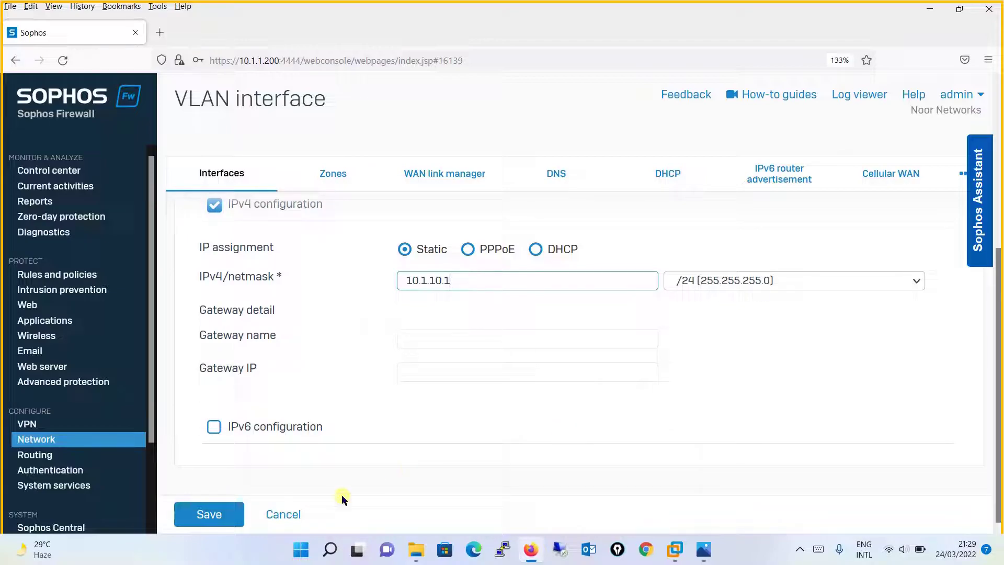
pyautogui.click(197, 515)
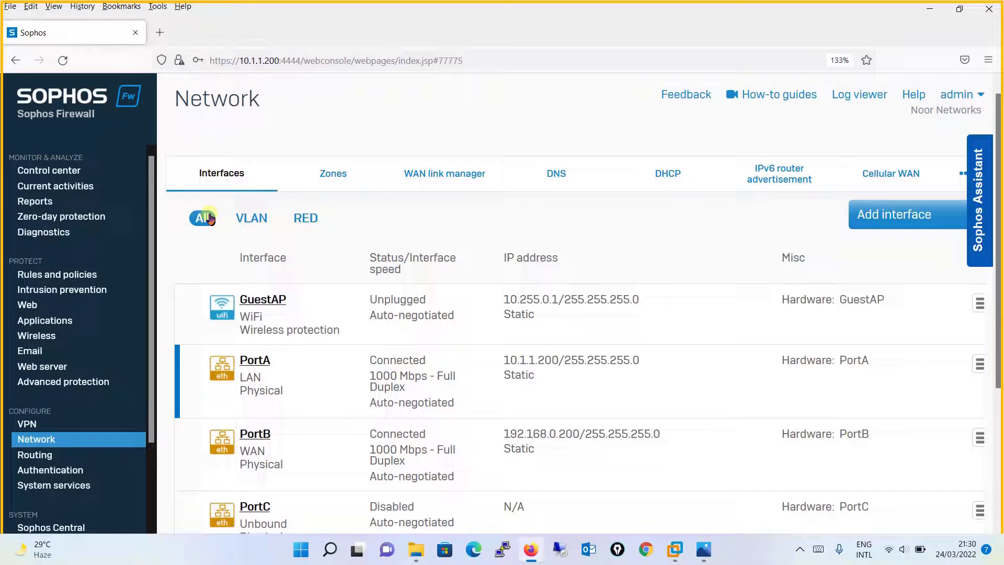
# - Filter to VLAN interfaces and review VLAN1: 10.1.10.1/255.255.255.0 on PortA.1, VLAN ID 1
pyautogui.click(248, 224)
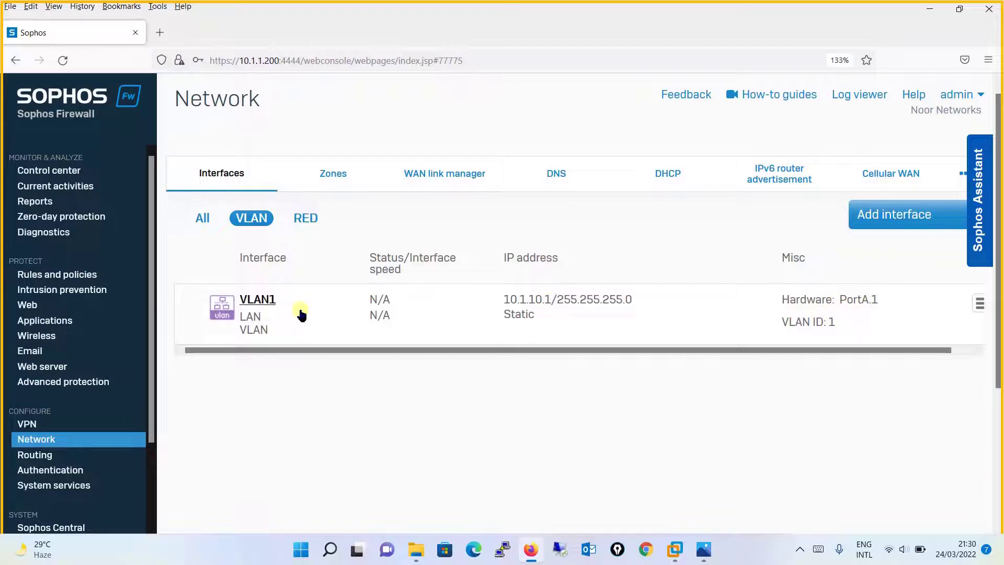
pyautogui.click(262, 303)
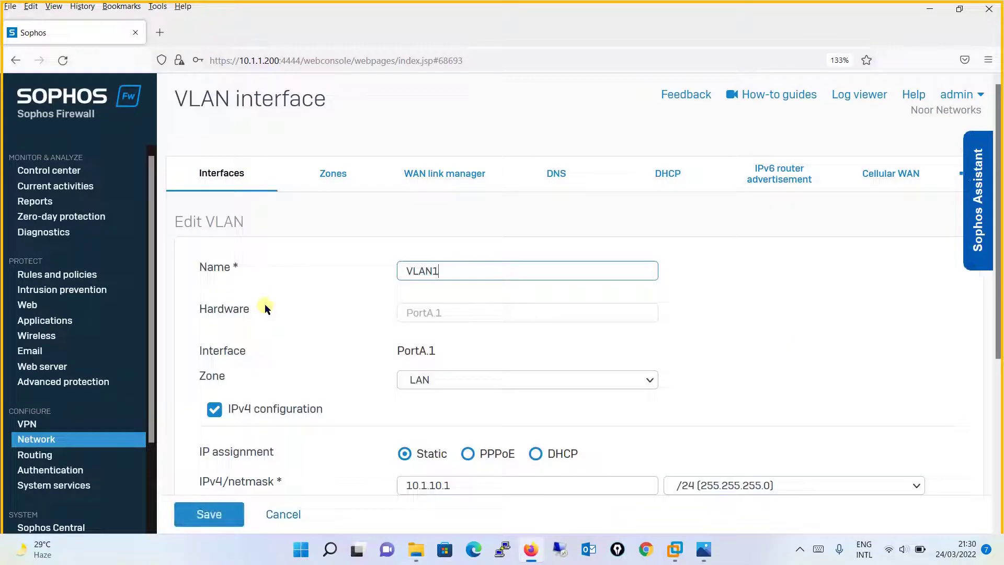
pyautogui.moveTo(999, 297); pyautogui.dragTo(999, 460)
pyautogui.scroll(5, 987, 491)
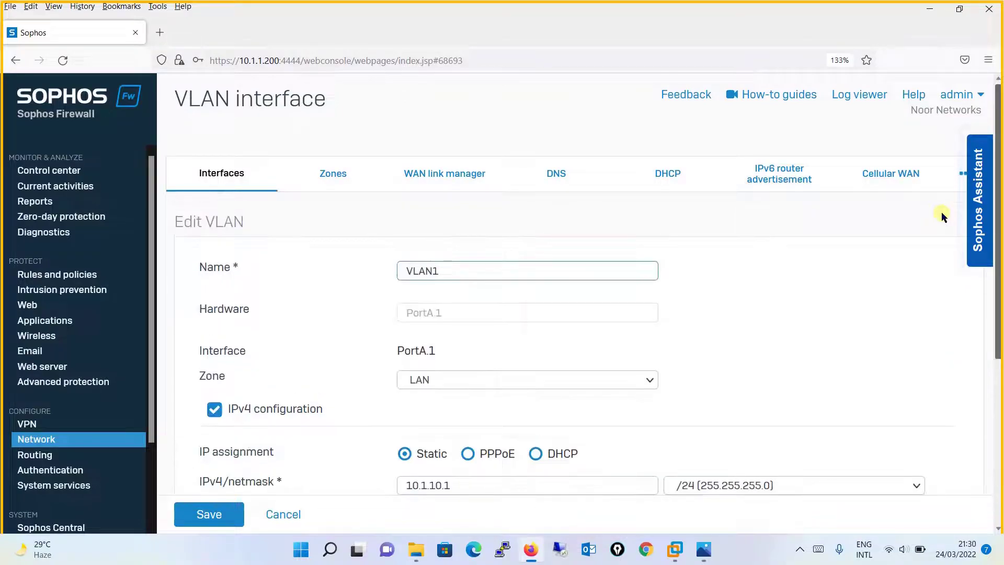
pyautogui.click(219, 181)
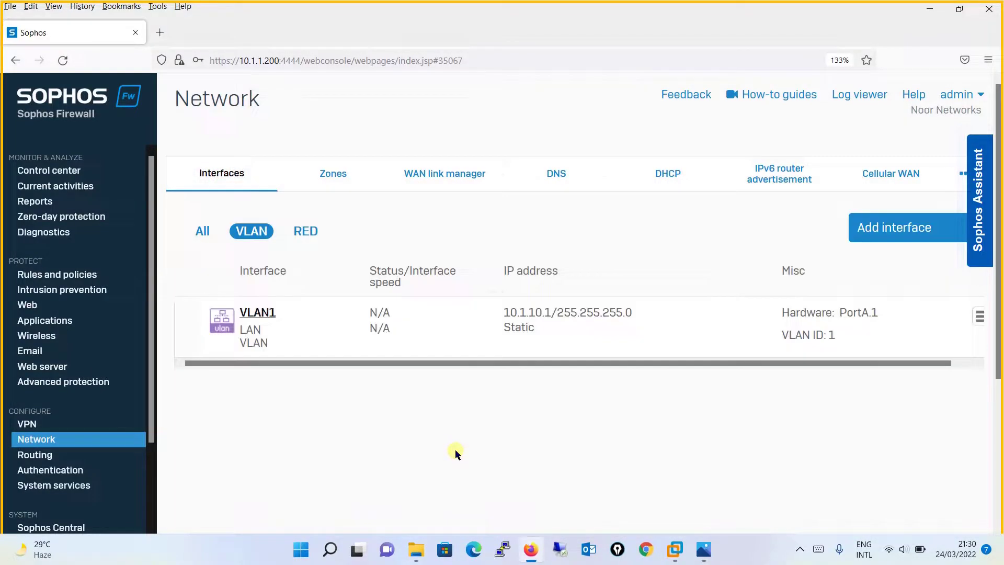
pyautogui.hotkey('alt', 'Tab')
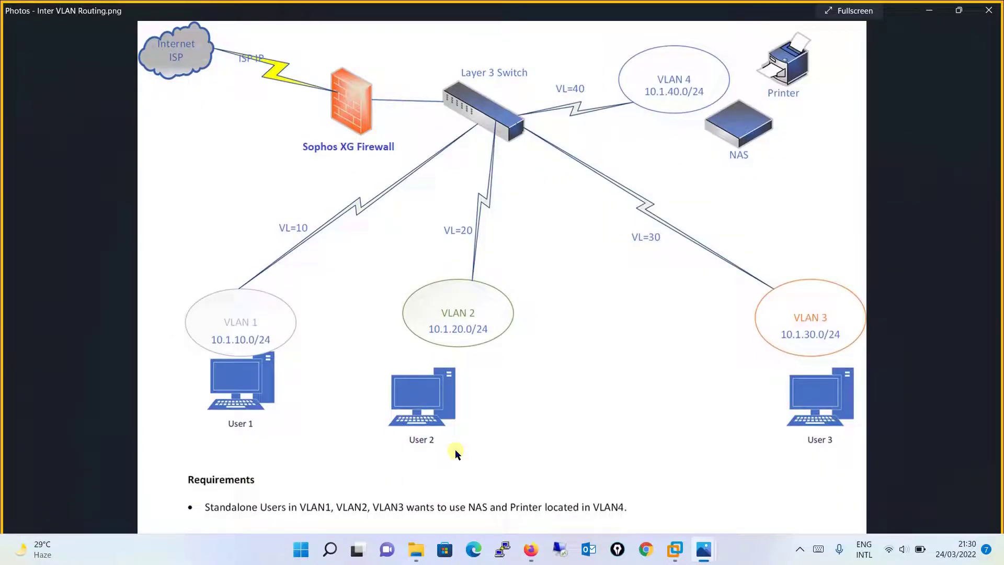
pyautogui.hotkey('alt', 'Tab')
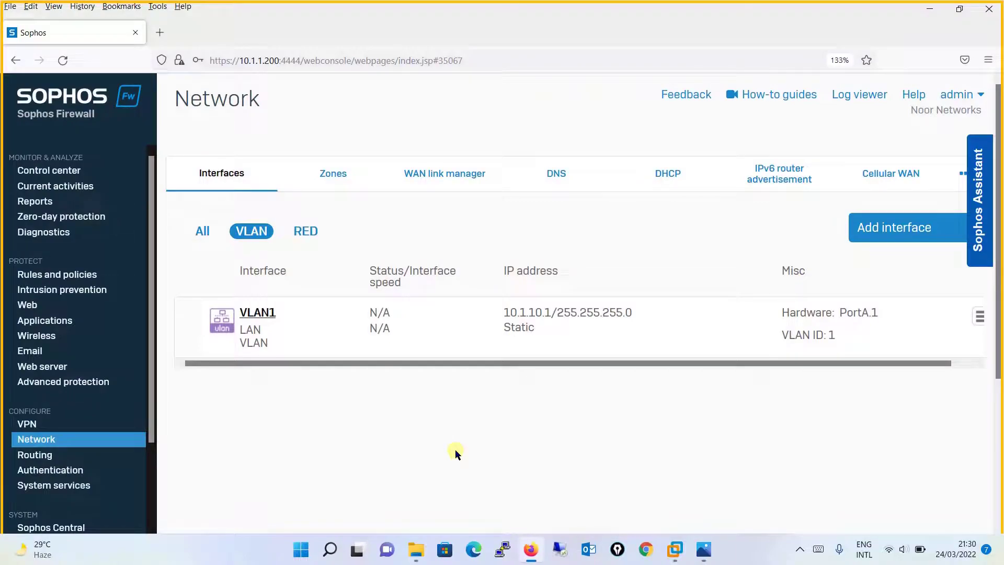
# - Start a new VLAN interface named VLAN2 with VLAN ID 2
pyautogui.click(918, 226)
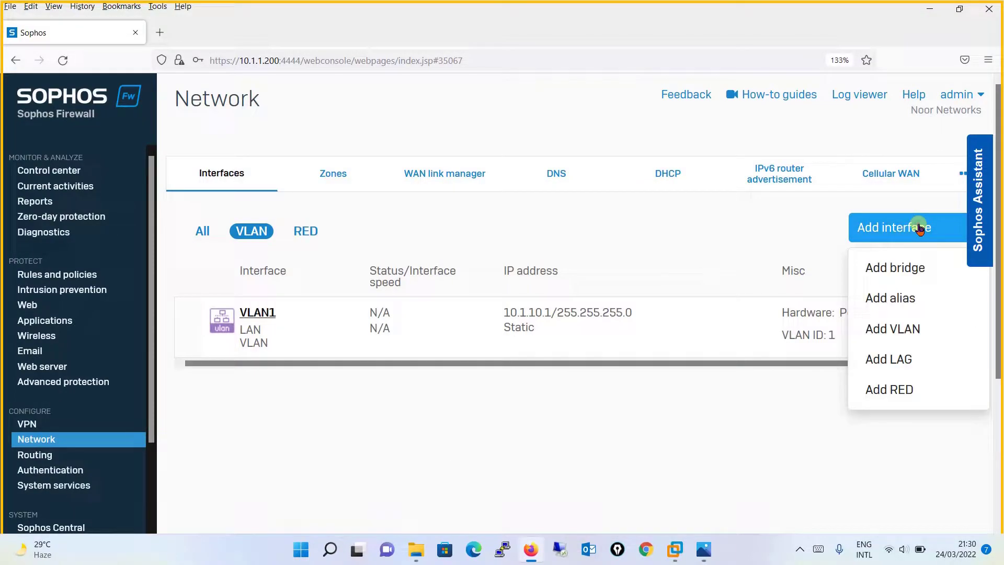
pyautogui.click(908, 327)
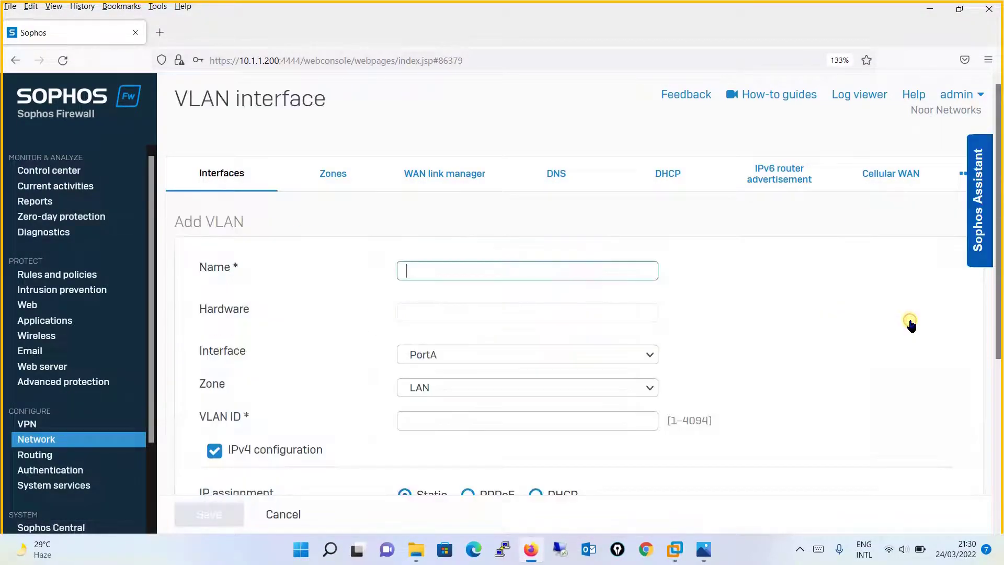
pyautogui.write('VLA')
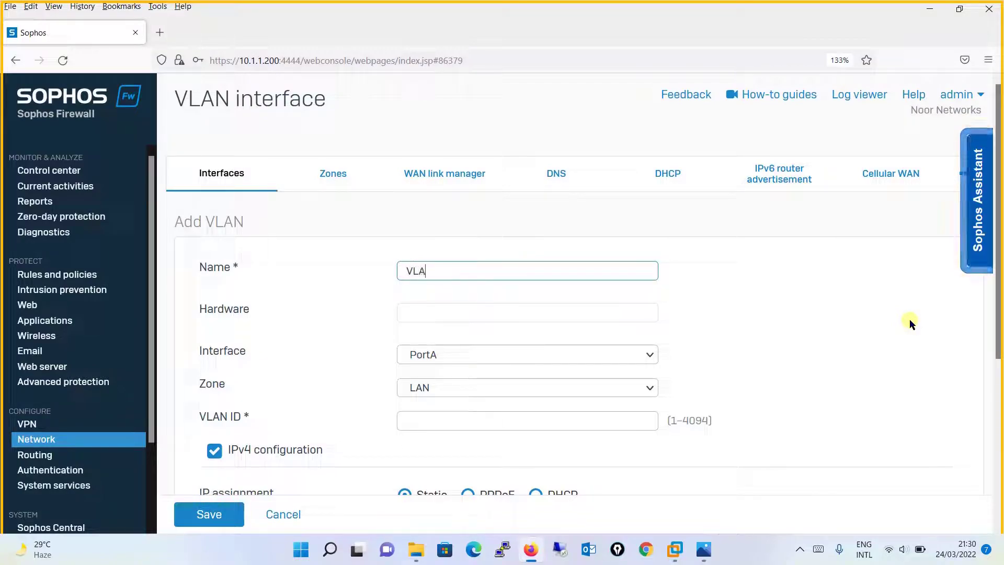
pyautogui.write('N2')
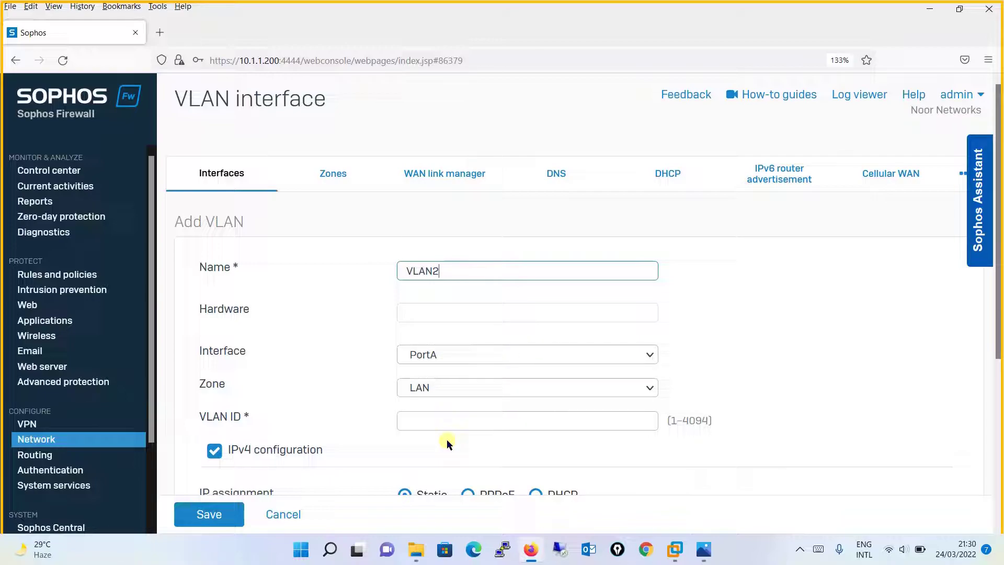
pyautogui.click(445, 419)
pyautogui.write('2')
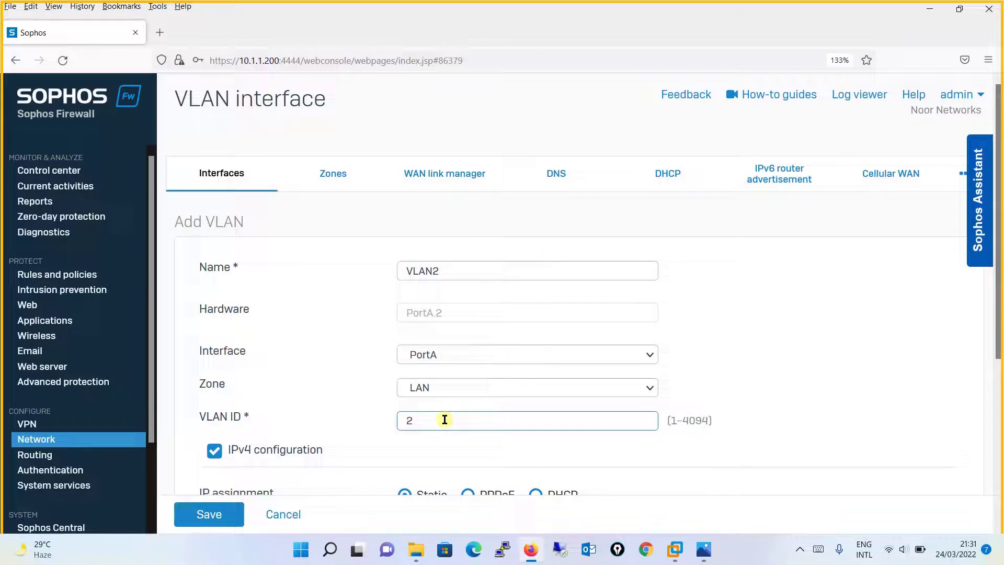
# - Give VLAN2 static address 10.1.20.1/24 and save it
pyautogui.scroll(-3, 999, 272)
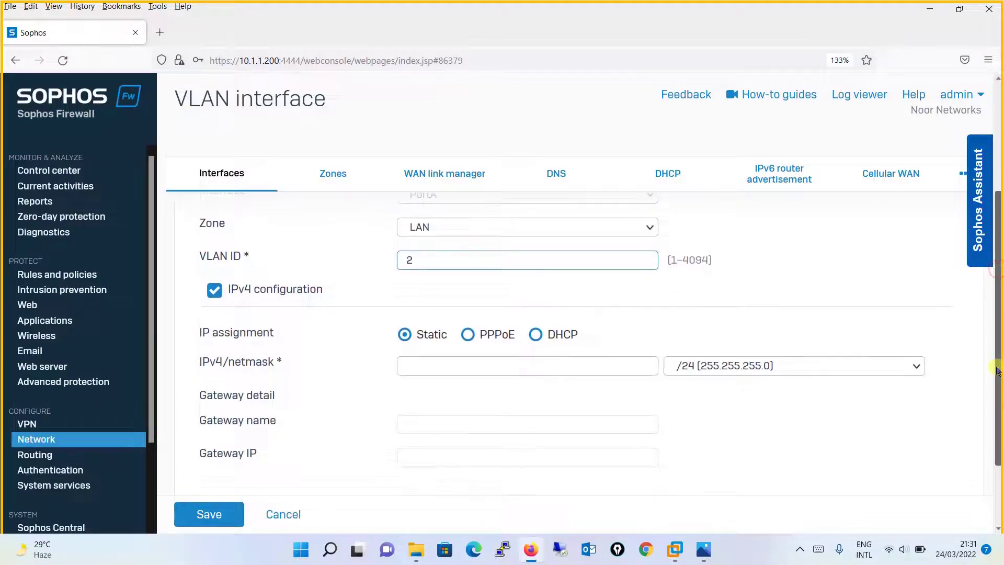
pyautogui.click(568, 381)
pyautogui.hotkey('alt', 'Tab')
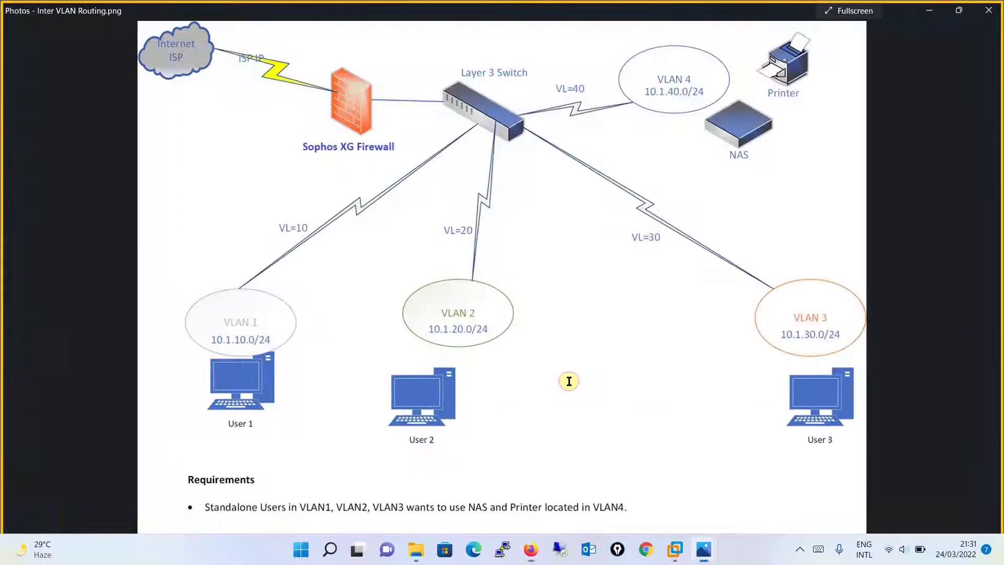
pyautogui.hotkey('alt', 'Tab')
pyautogui.write('10.')
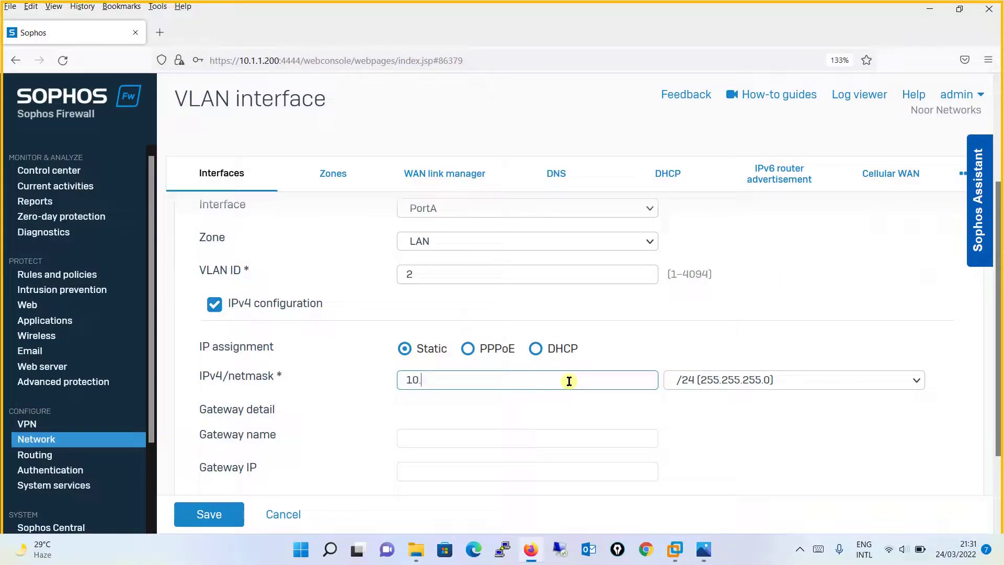
pyautogui.write('1.20.1')
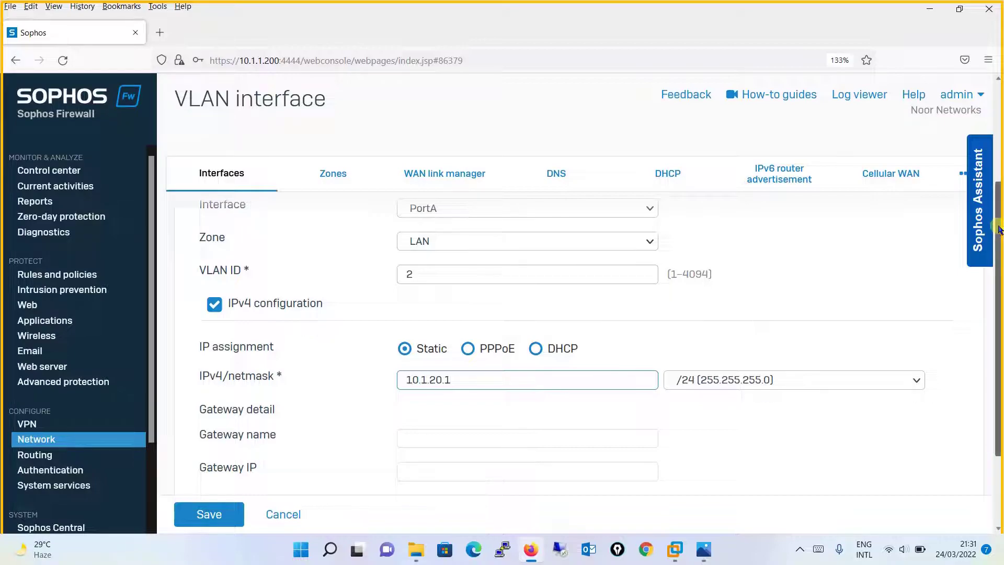
pyautogui.moveTo(997, 225); pyautogui.dragTo(999, 285)
pyautogui.click(193, 510)
pyautogui.click(190, 517)
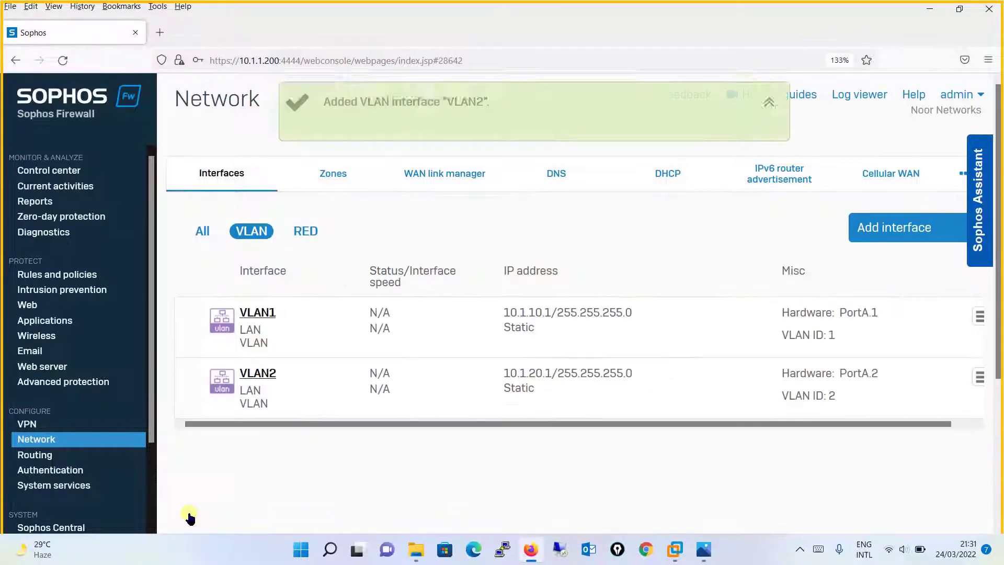
# - Start a new VLAN interface named VLAN3 with VLAN ID 3
pyautogui.click(925, 233)
pyautogui.click(895, 328)
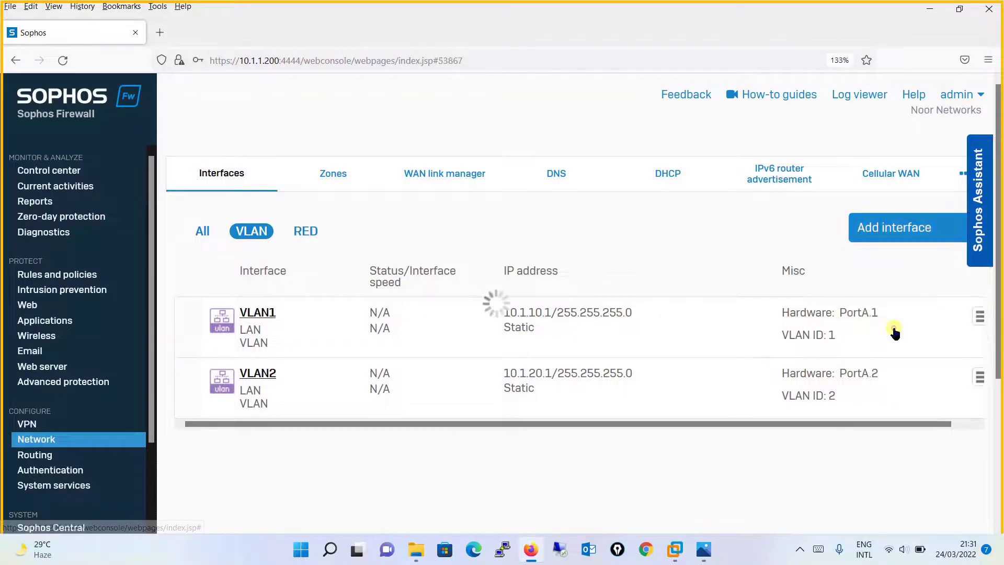
pyautogui.write('VLAN3')
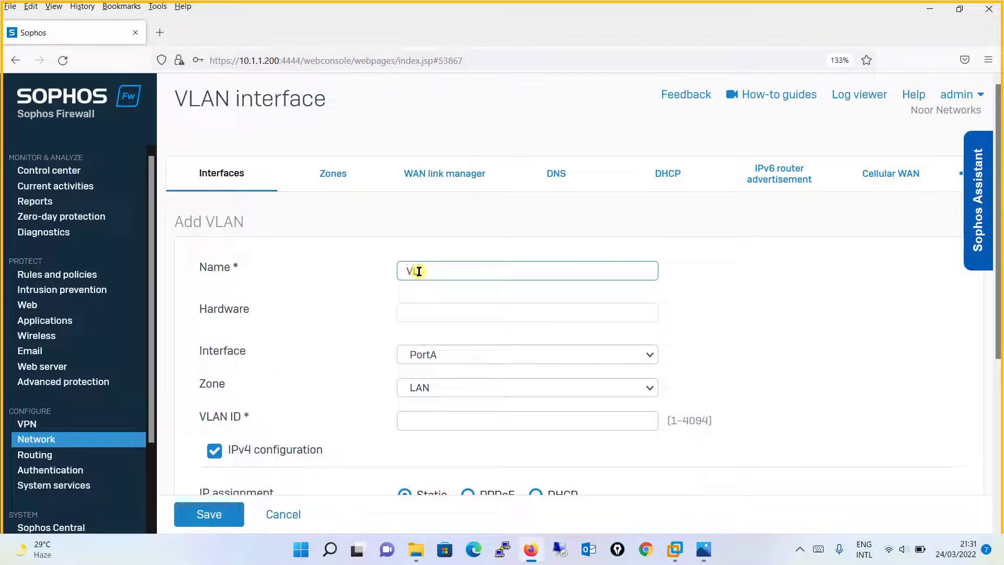
pyautogui.click(425, 420)
pyautogui.write('3')
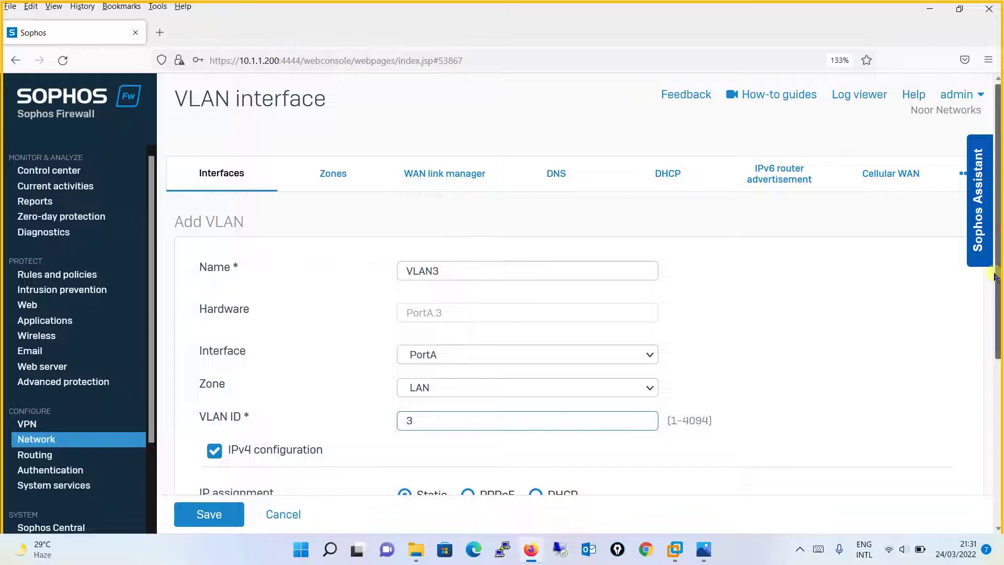
# - Give VLAN3 static address 10.1.30.1/24 and save it
pyautogui.moveTo(991, 226); pyautogui.dragTo(993, 323)
pyautogui.click(629, 380)
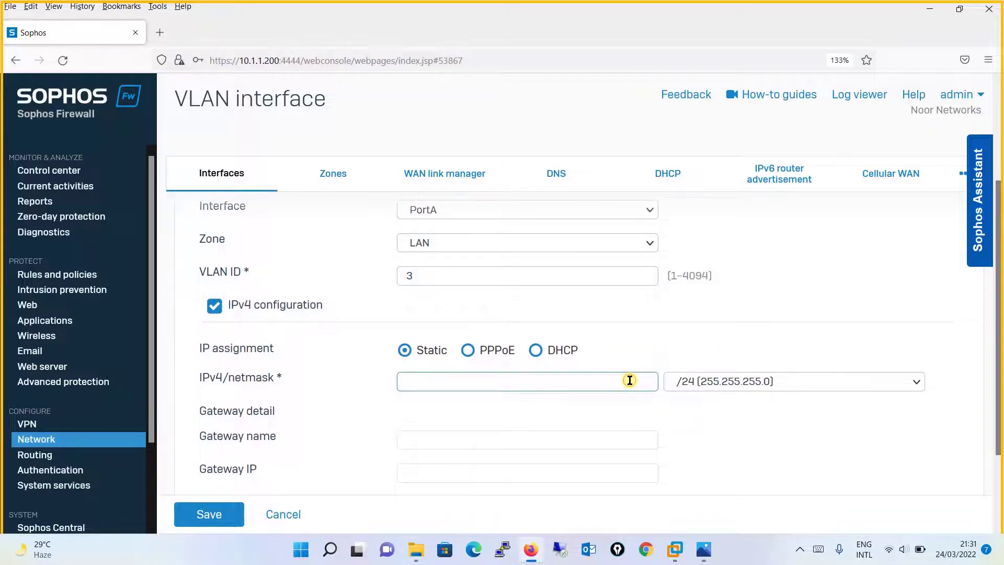
pyautogui.hotkey('alt', 'Tab')
pyautogui.hotkey('alt', 'Tab')
pyautogui.write('10.1.30.1')
pyautogui.click(189, 516)
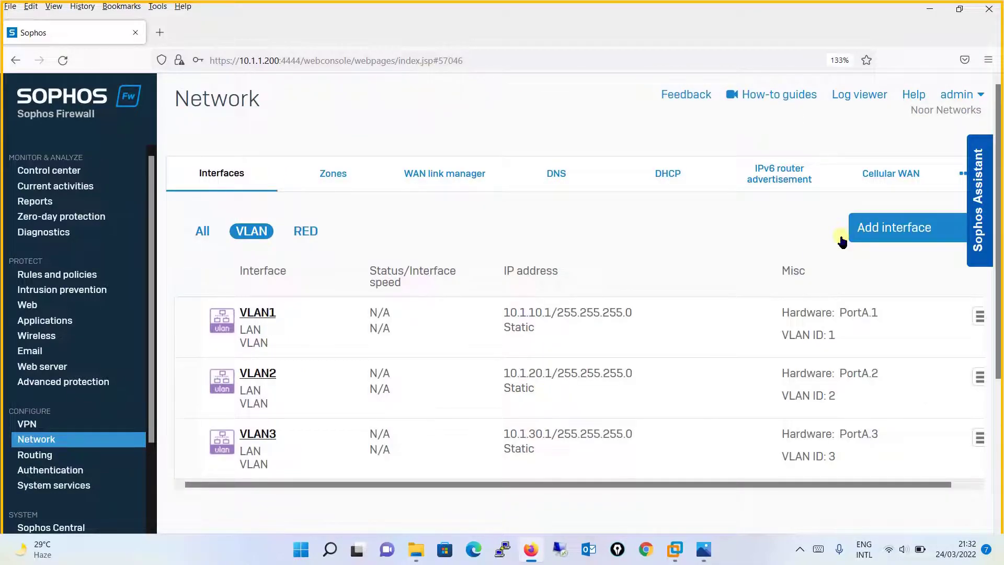
pyautogui.click(934, 228)
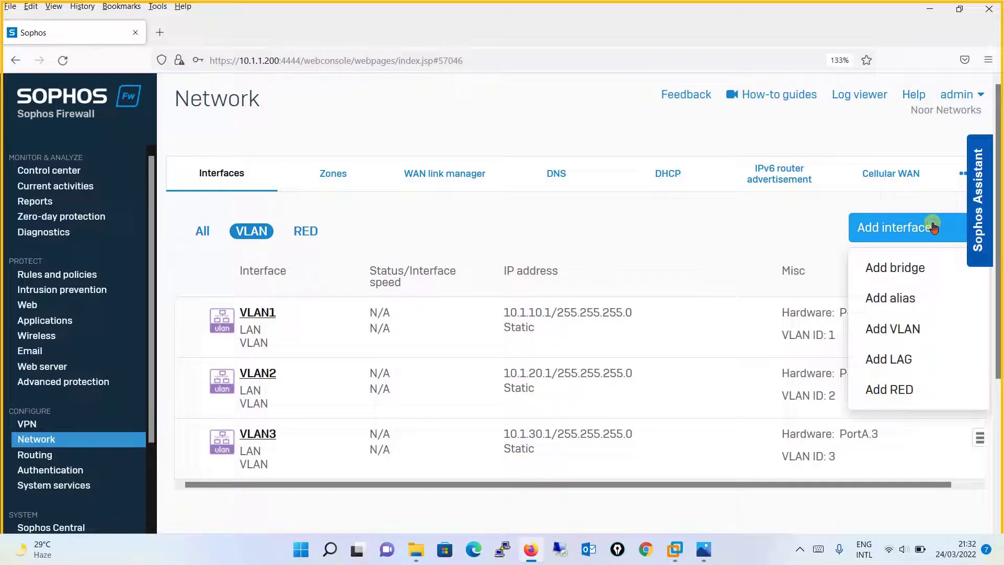
# - Start a new VLAN interface named VLAN4 with VLAN ID 4
pyautogui.click(879, 331)
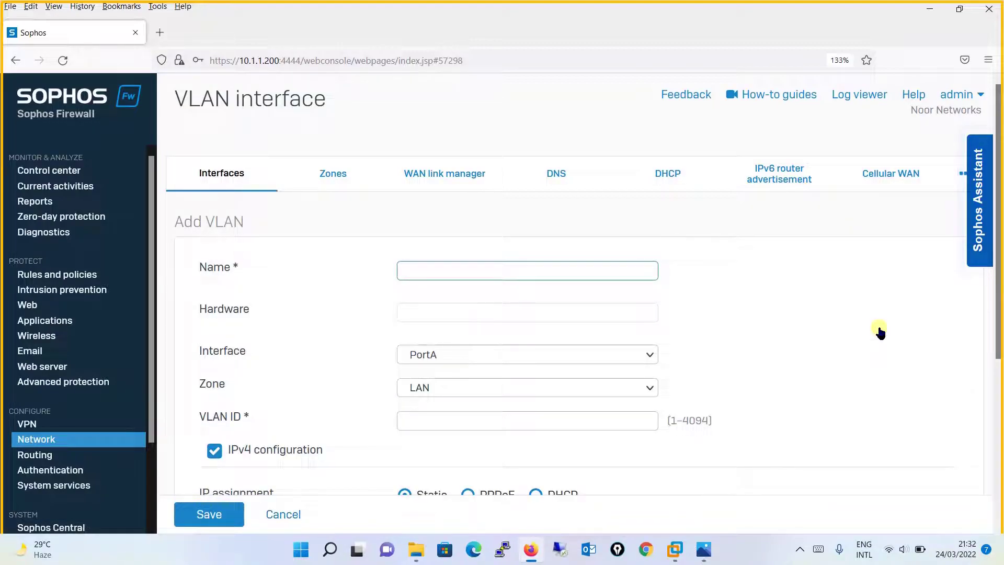
pyautogui.write('VLAN4')
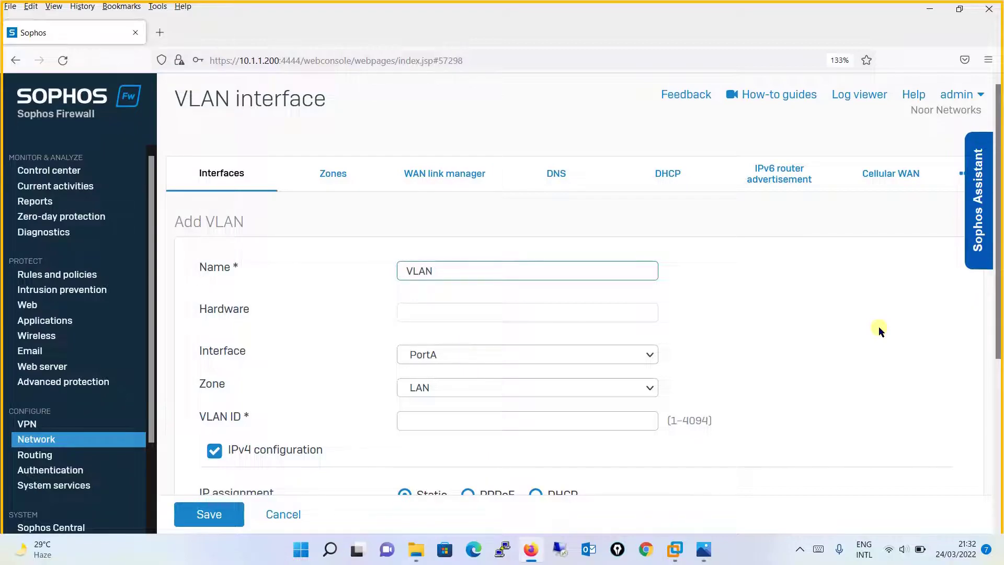
pyautogui.click(646, 426)
pyautogui.write('4')
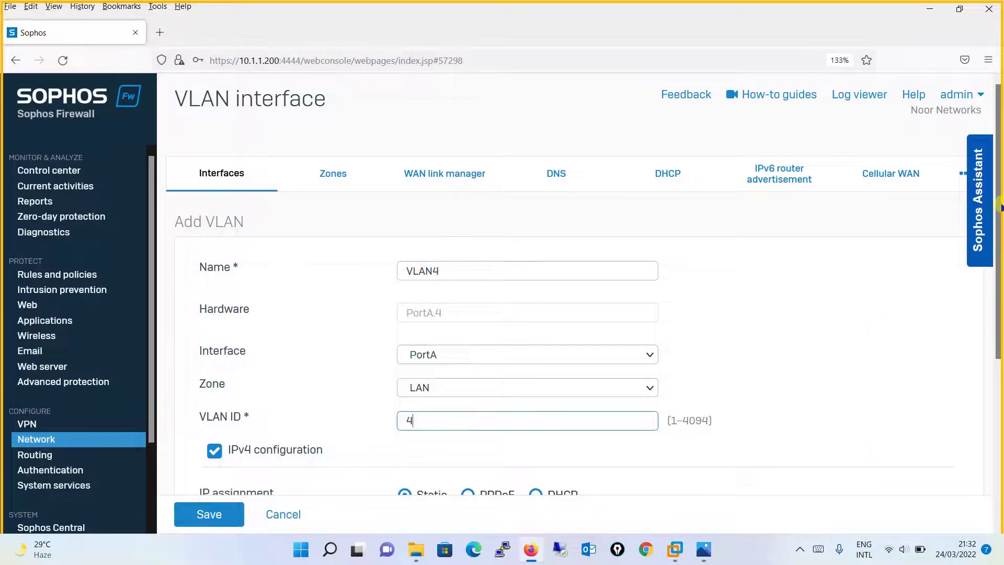
# - Give VLAN4 static address 10.1.40.1/24 and save it
pyautogui.moveTo(995, 331); pyautogui.dragTo(1000, 426)
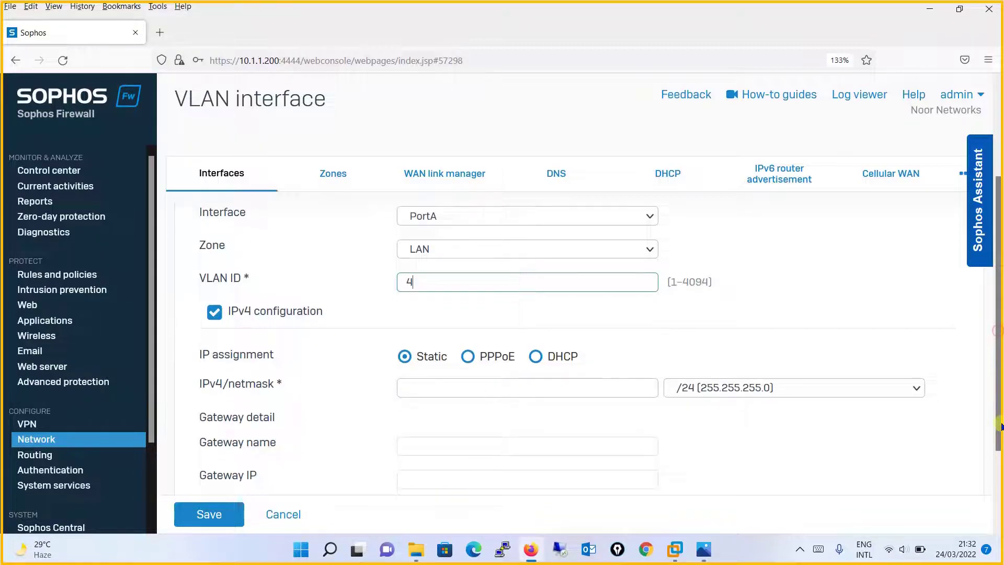
pyautogui.click(461, 387)
pyautogui.write('10.1.40.1')
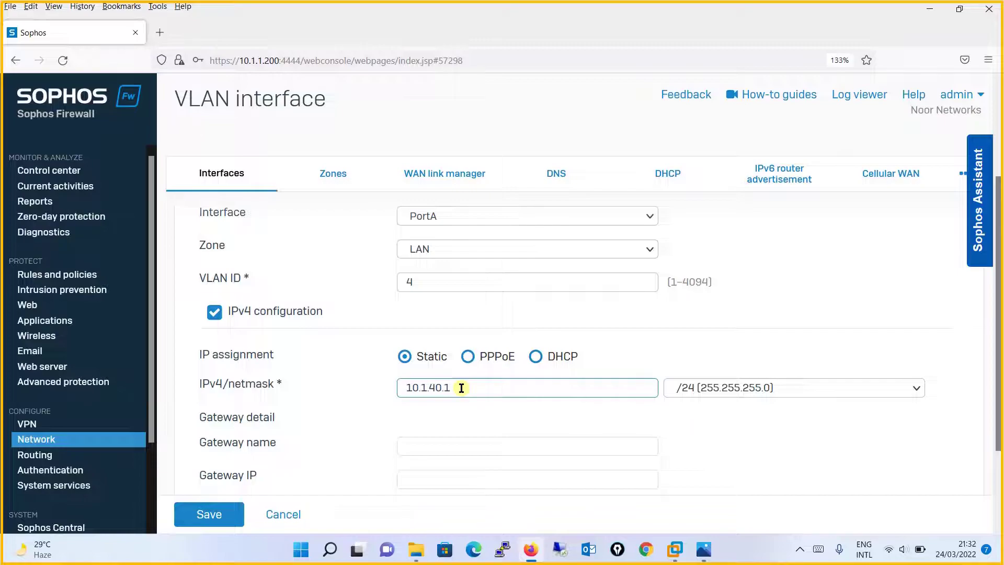
pyautogui.hotkey('alt', 'Tab')
pyautogui.hotkey('alt', 'Tab')
pyautogui.write('1')
pyautogui.click(188, 515)
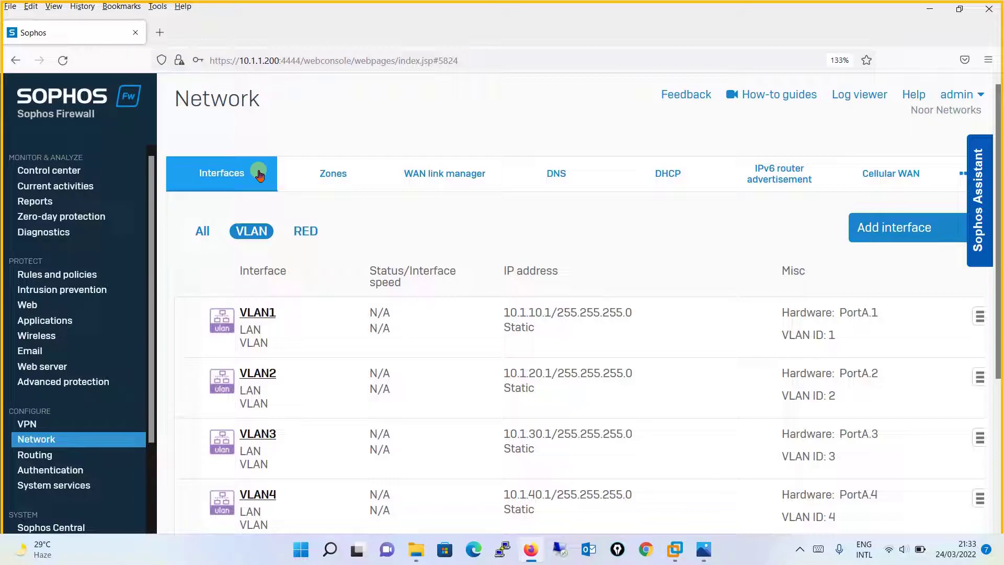
pyautogui.hotkey('alt', 'Tab')
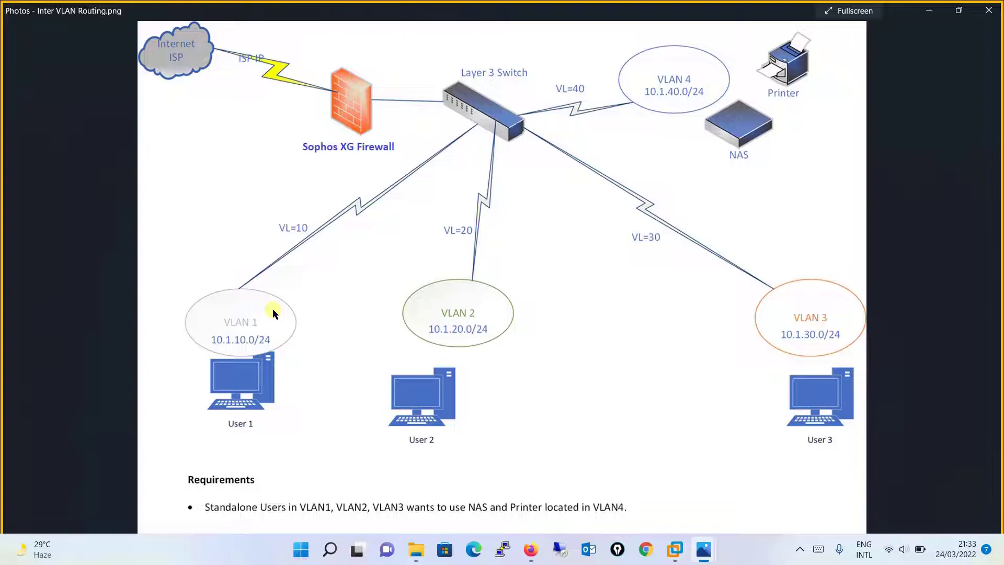
pyautogui.hotkey('alt', 'Tab')
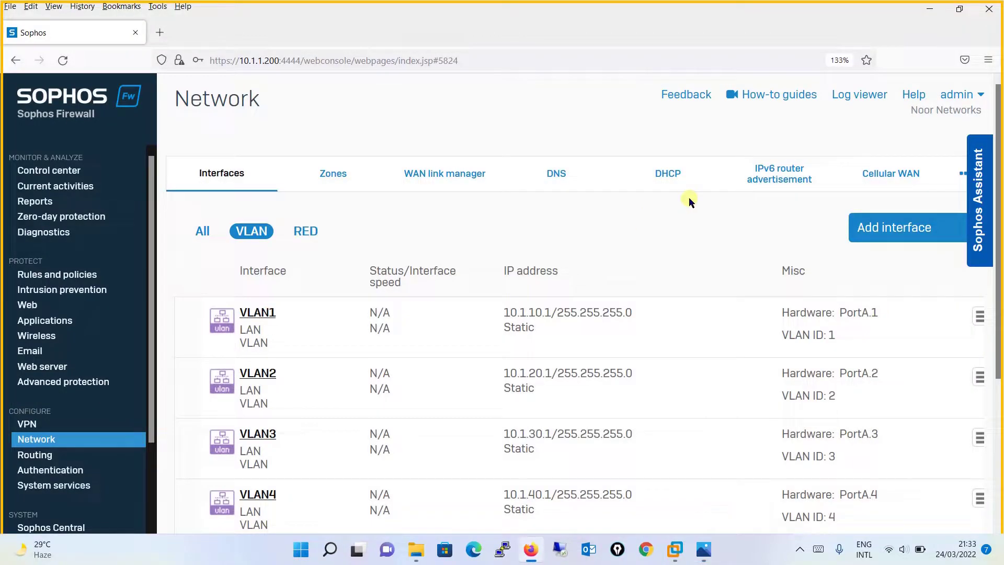
# - Create DHCP server VLAN1-DHCP-POOL, fixing a name typo, and assign interface VLAN1 - 10.1.10.1
pyautogui.click(661, 184)
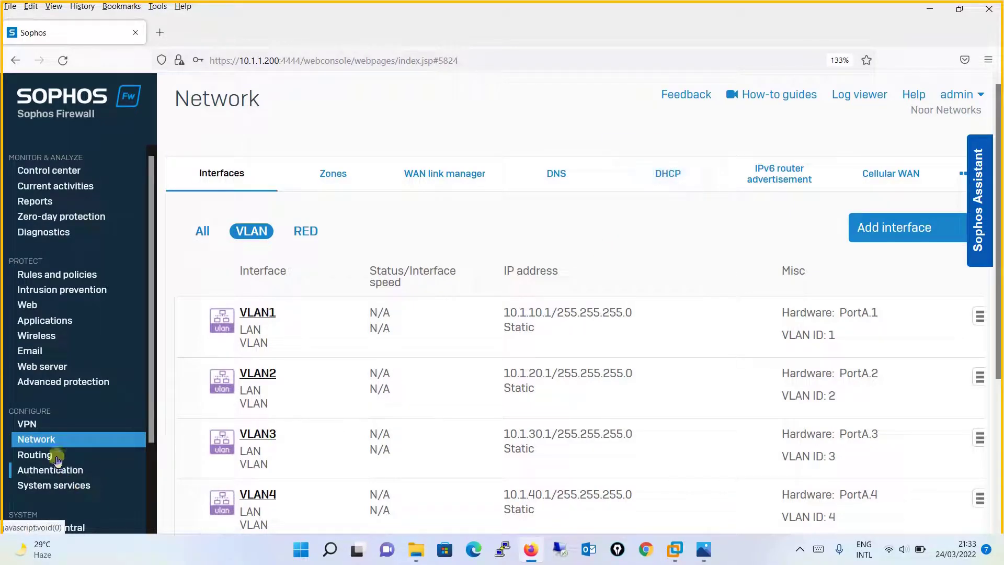
pyautogui.click(674, 169)
pyautogui.click(869, 273)
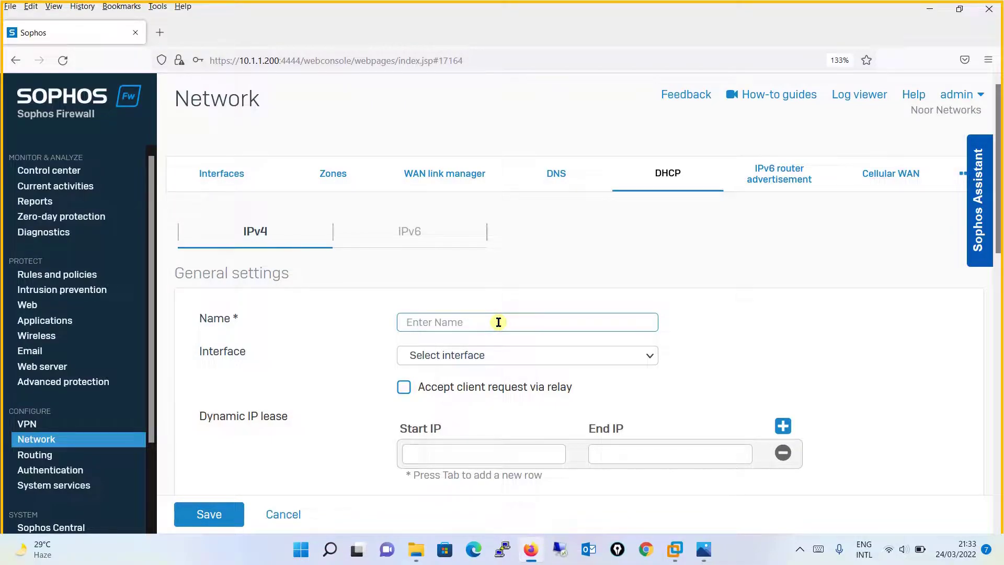
pyautogui.write('VLAN10-DHCP-POOL')
pyautogui.click(528, 357)
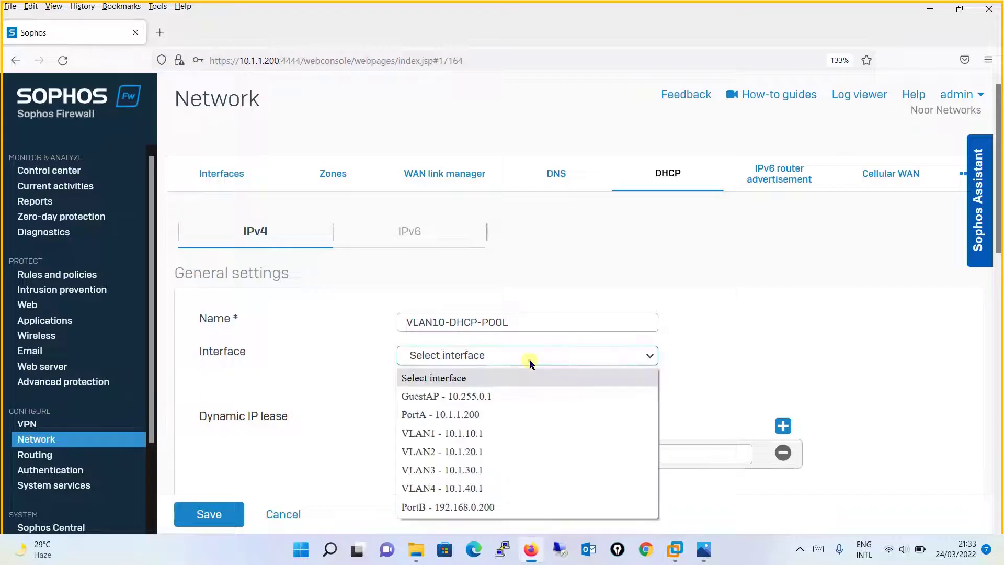
pyautogui.click(444, 327)
pyautogui.press('BackSpace')
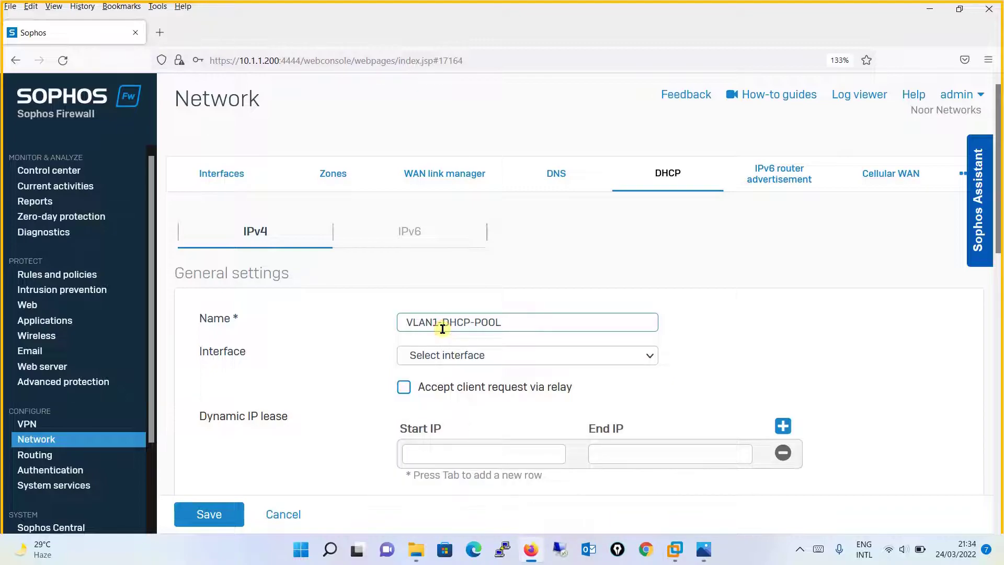
pyautogui.click(477, 355)
pyautogui.click(448, 433)
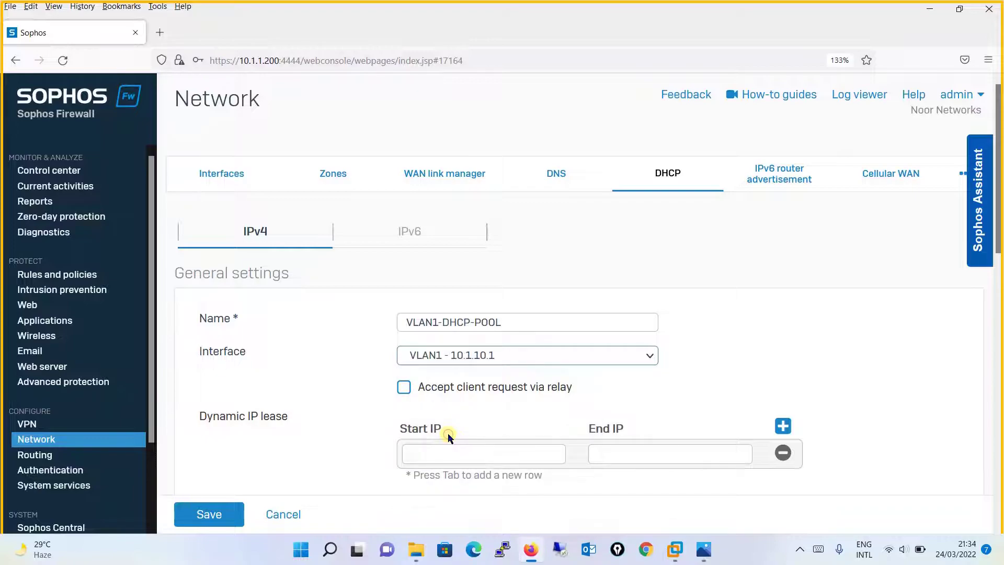
# - Set the DHCP lease range from 10.1.10.10 to 10.1.10.100
pyautogui.scroll(-3, 998, 166)
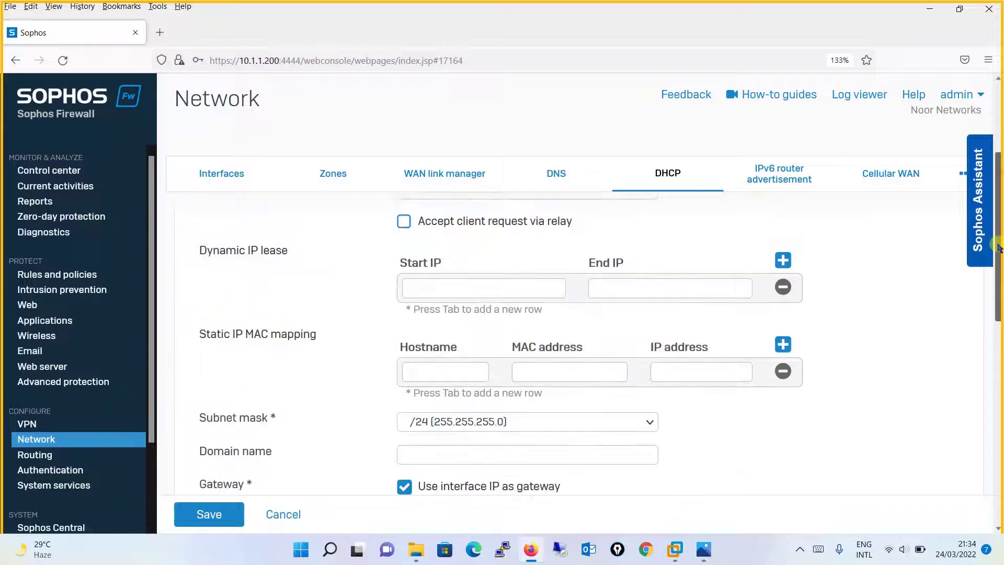
pyautogui.click(509, 277)
pyautogui.write('1')
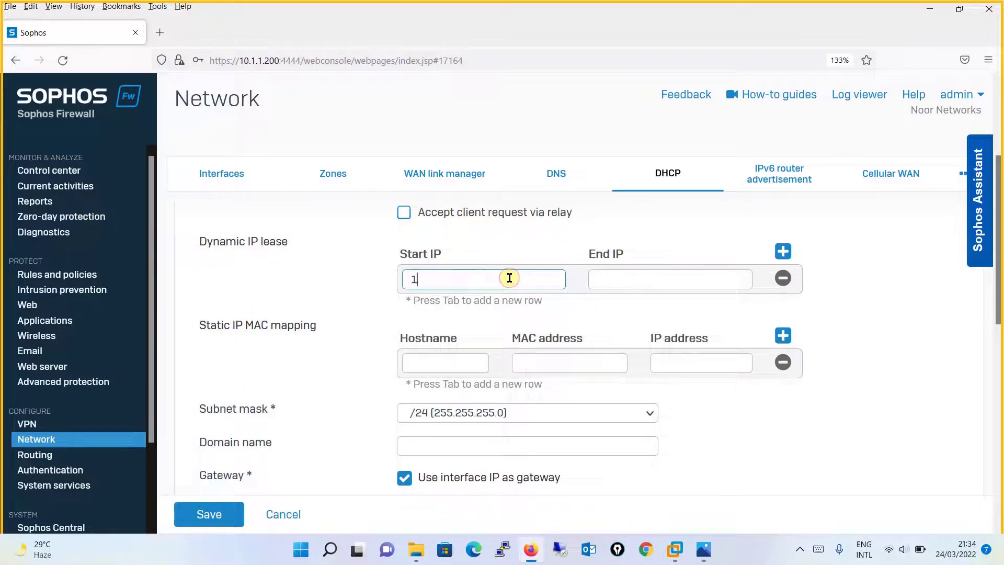
pyautogui.write('0.1.10.10')
pyautogui.press('Tab')
pyautogui.write('10.1.1')
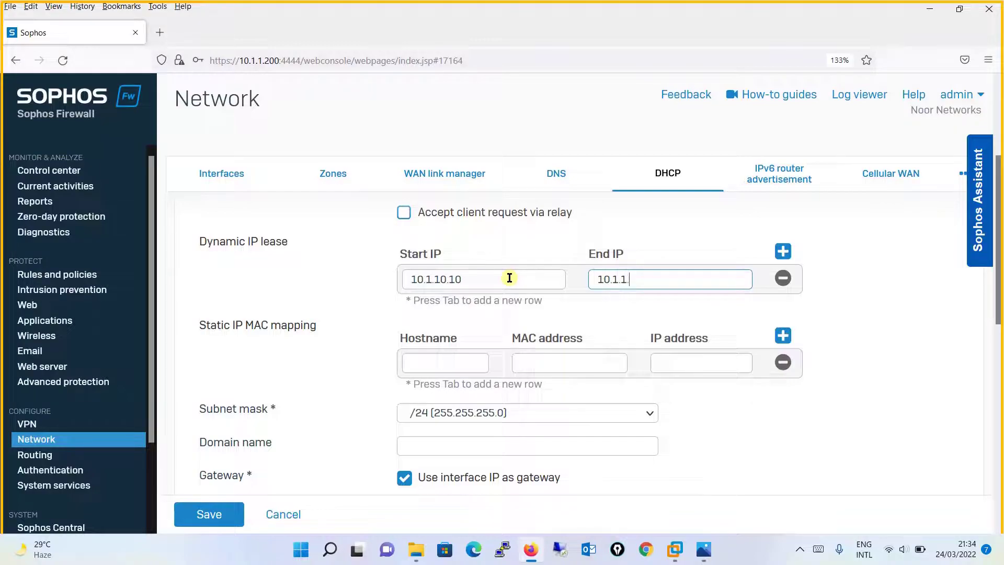
pyautogui.write('0.100')
pyautogui.hotkey('alt', 'Tab')
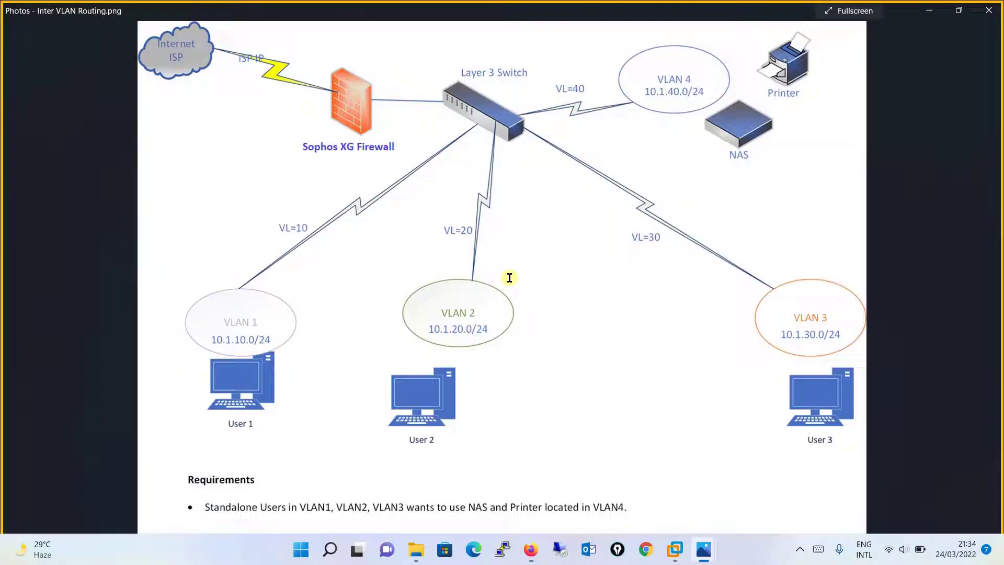
pyautogui.hotkey('alt', 'Tab')
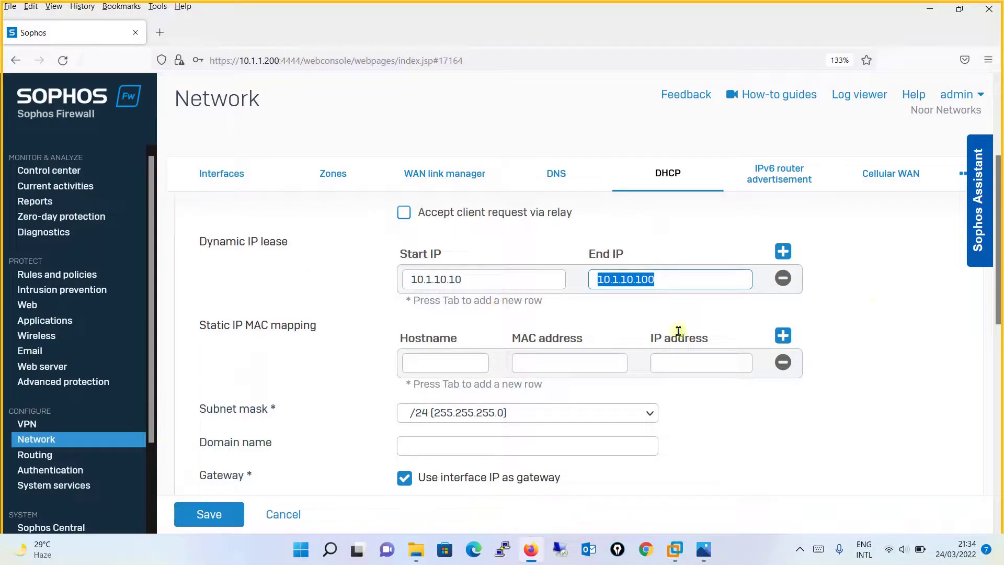
pyautogui.click(872, 309)
# - Switch DNS to the device's DNS settings and save the VLAN1 DHCP pool
pyautogui.scroll(-3, 998, 226)
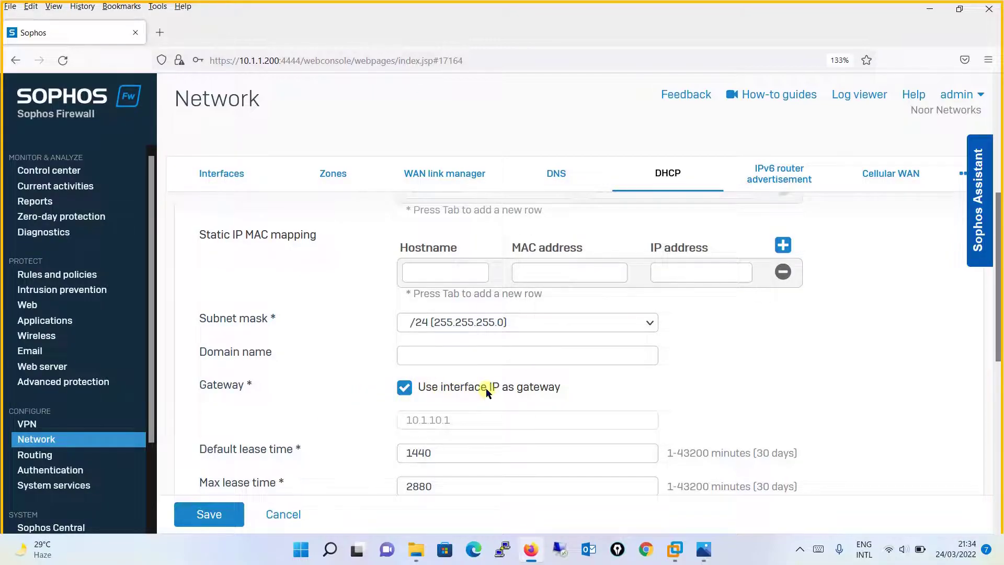
pyautogui.moveTo(998, 324); pyautogui.dragTo(998, 464)
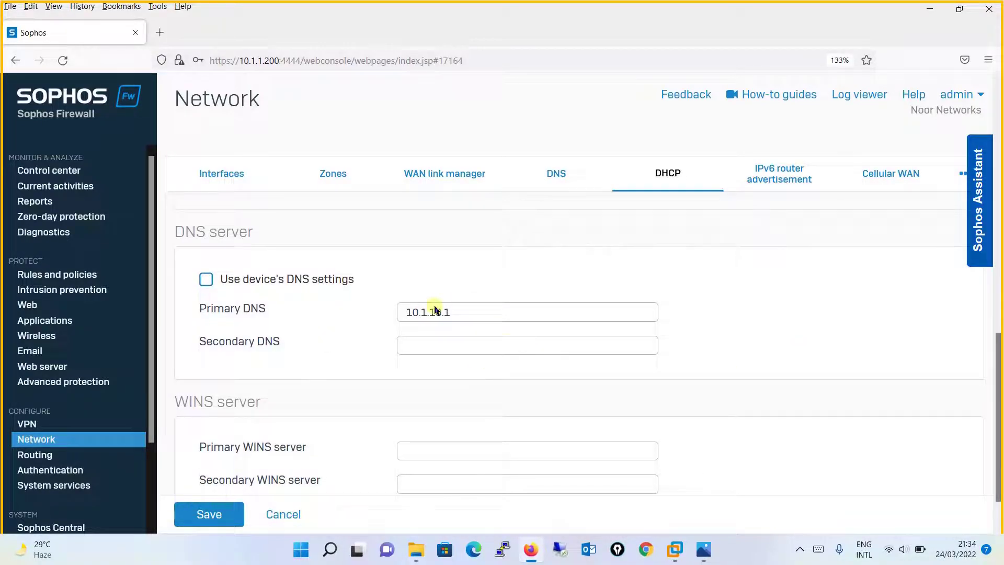
pyautogui.click(456, 314)
pyautogui.moveTo(456, 314); pyautogui.dragTo(358, 315)
pyautogui.click(546, 307)
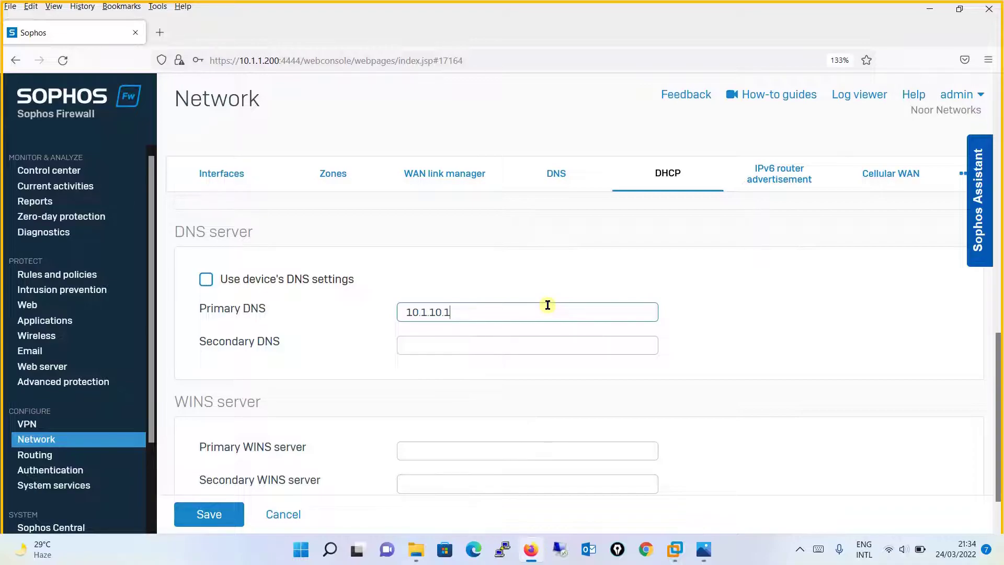
pyautogui.click(203, 283)
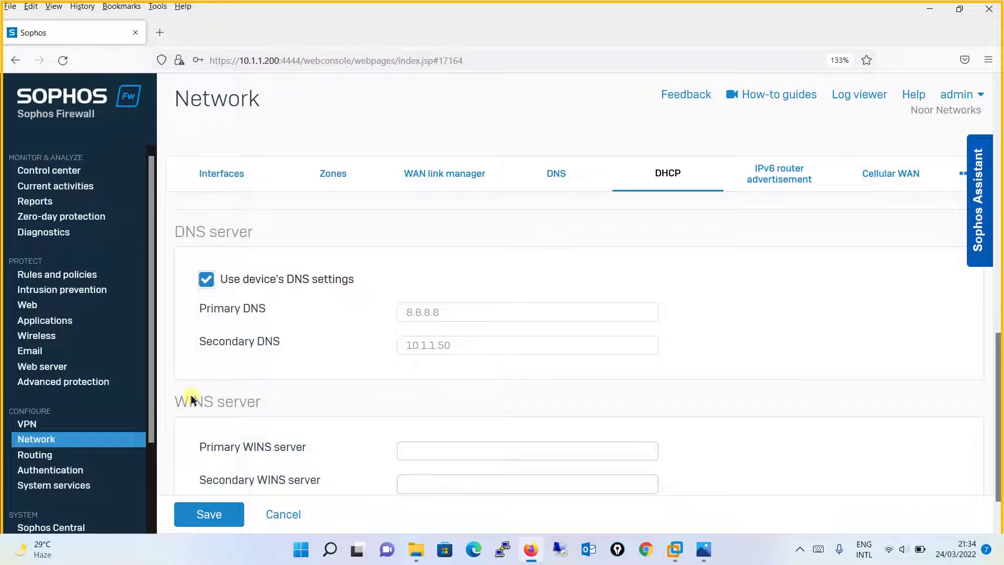
pyautogui.click(196, 516)
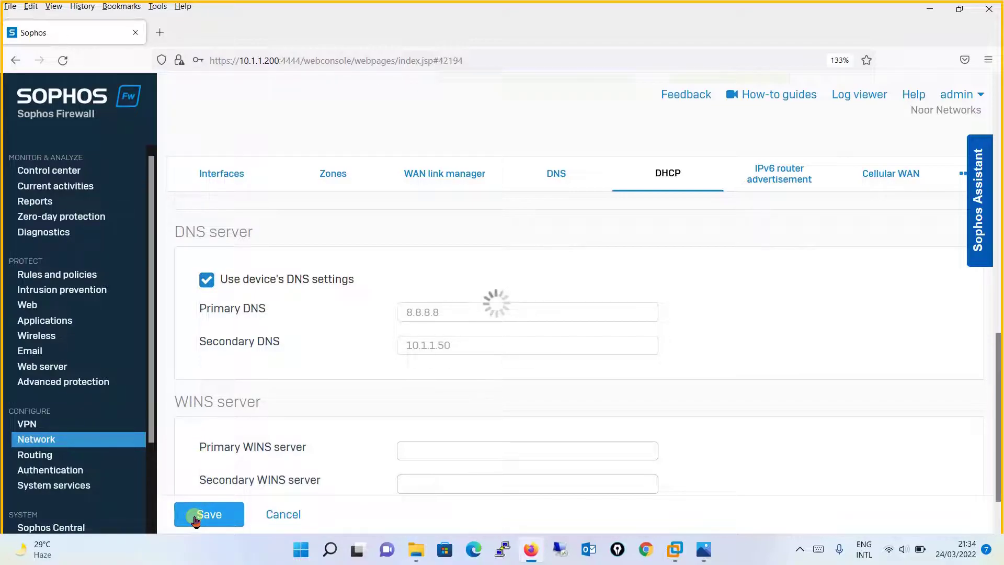
# - Reload the DHCP server list, return to VLAN interfaces, and bring up the Inter VLAN Routing diagram
pyautogui.click(651, 186)
pyautogui.click(651, 186)
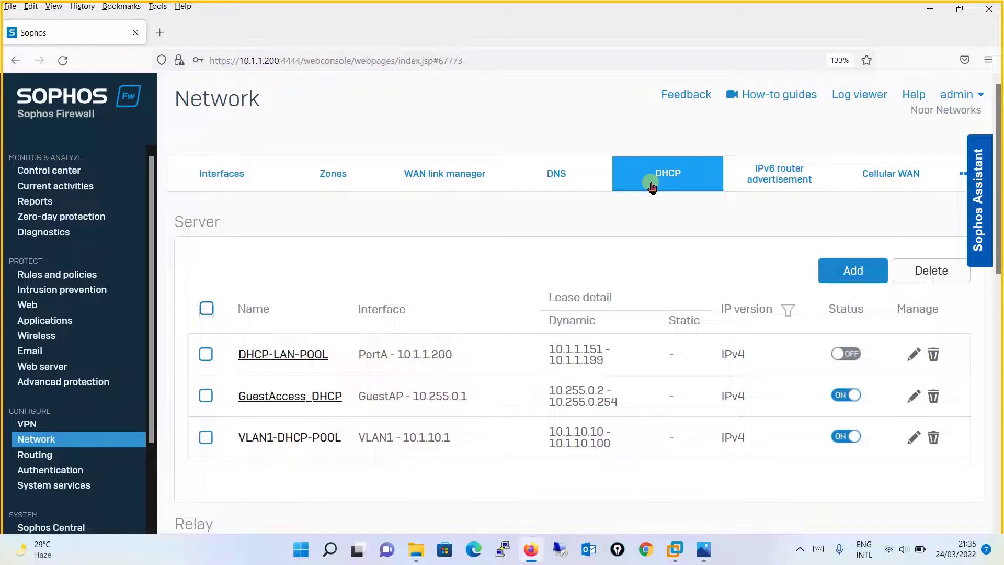
pyautogui.click(219, 173)
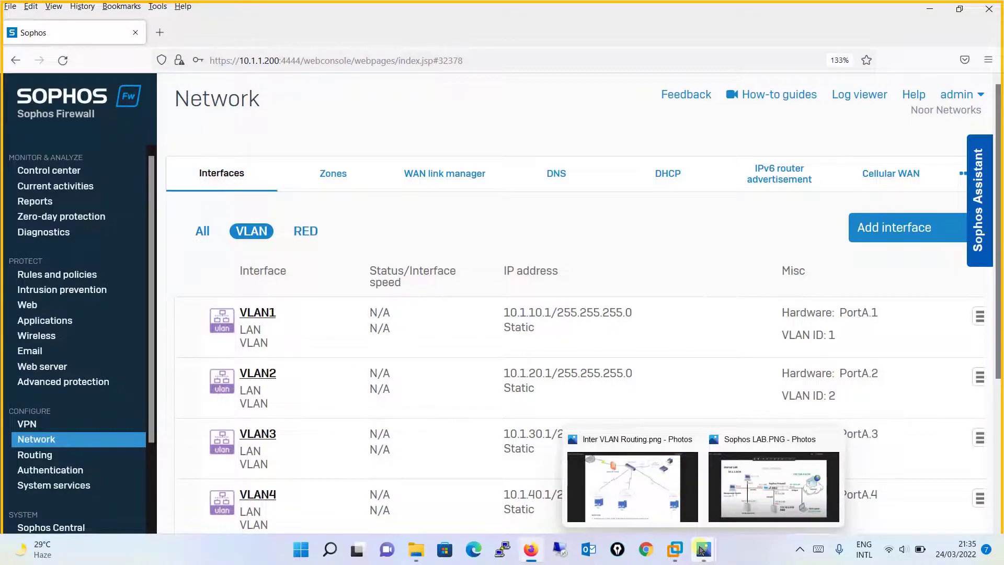
pyautogui.click(701, 550)
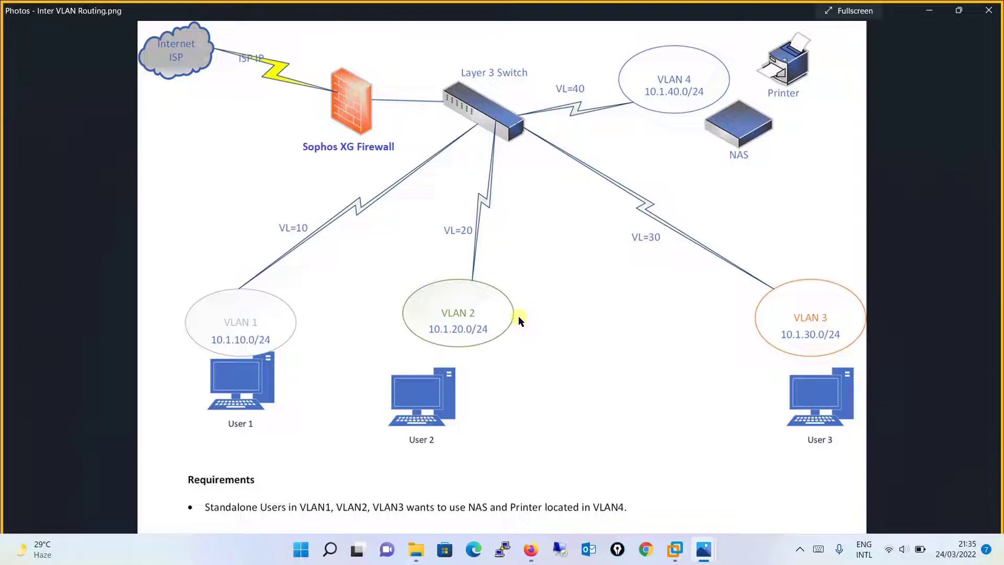
# - Compare the Inter VLAN Routing diagram with the firewall, ending on the Network Interfaces page
pyautogui.hotkey('alt', 'Tab')
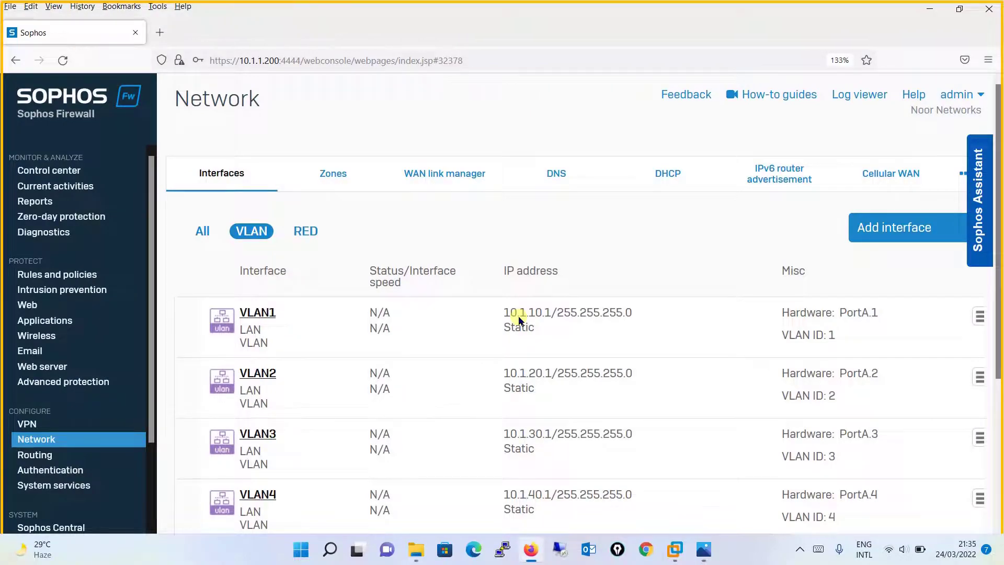
pyautogui.hotkey('alt', 'Tab')
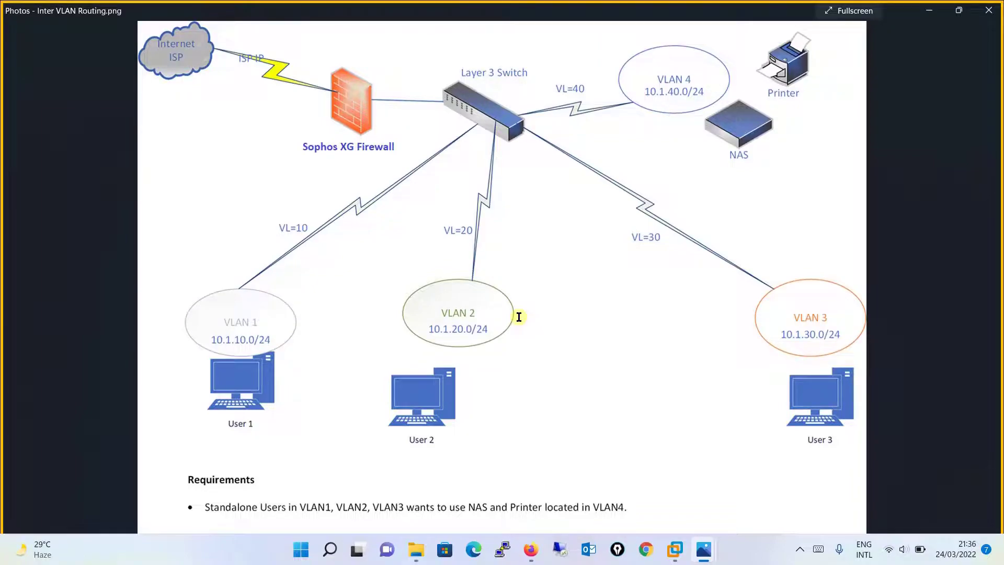
pyautogui.hotkey('alt', 'Tab')
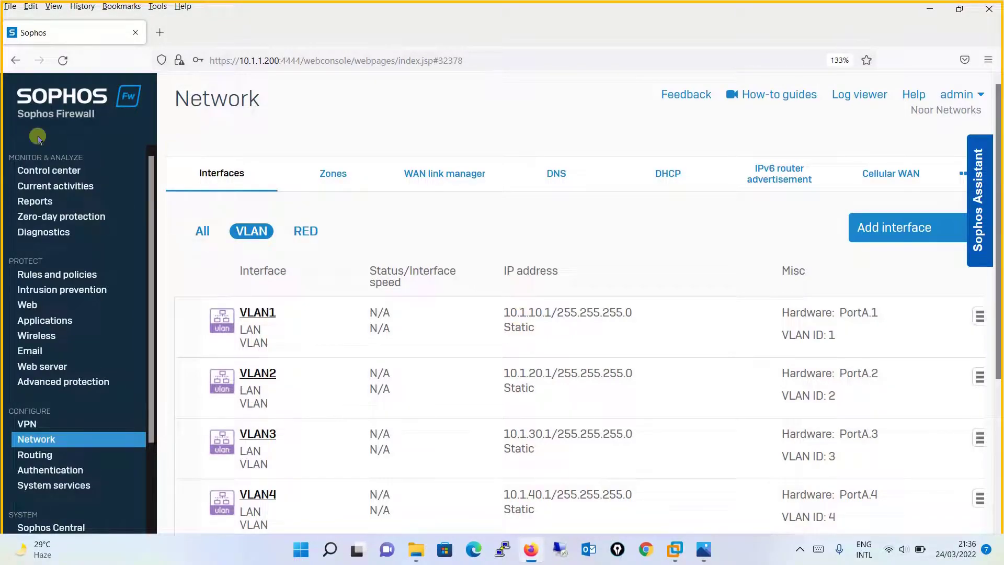
# - Start a new firewall rule from Rules and policies and name it User-VLAN-to-NAS-VLAN
pyautogui.click(92, 280)
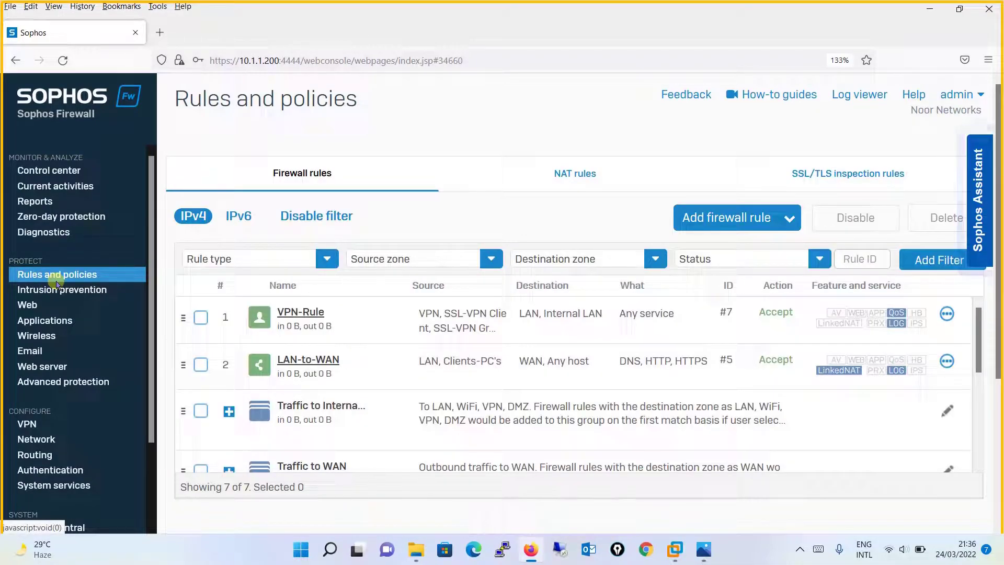
pyautogui.click(84, 276)
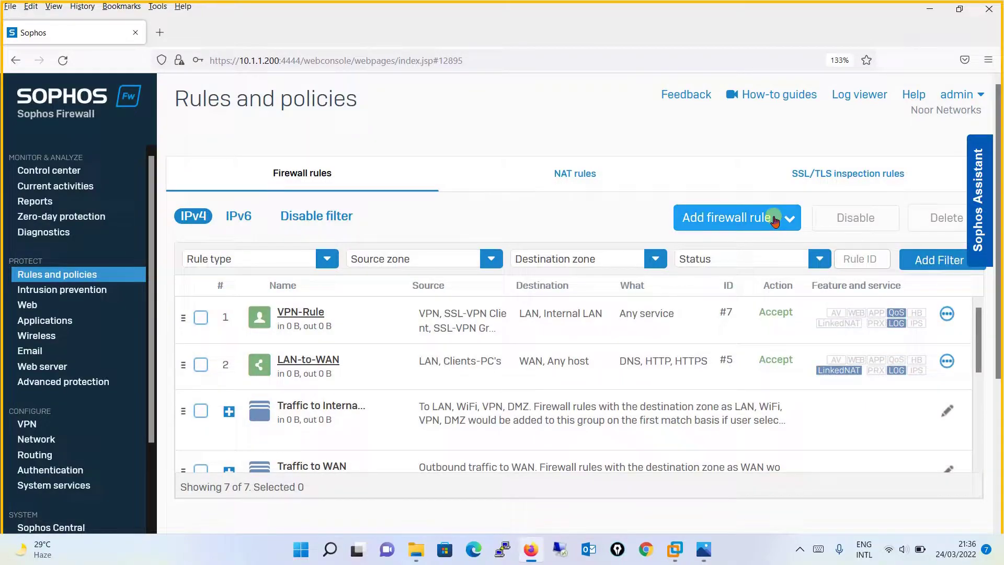
pyautogui.click(774, 221)
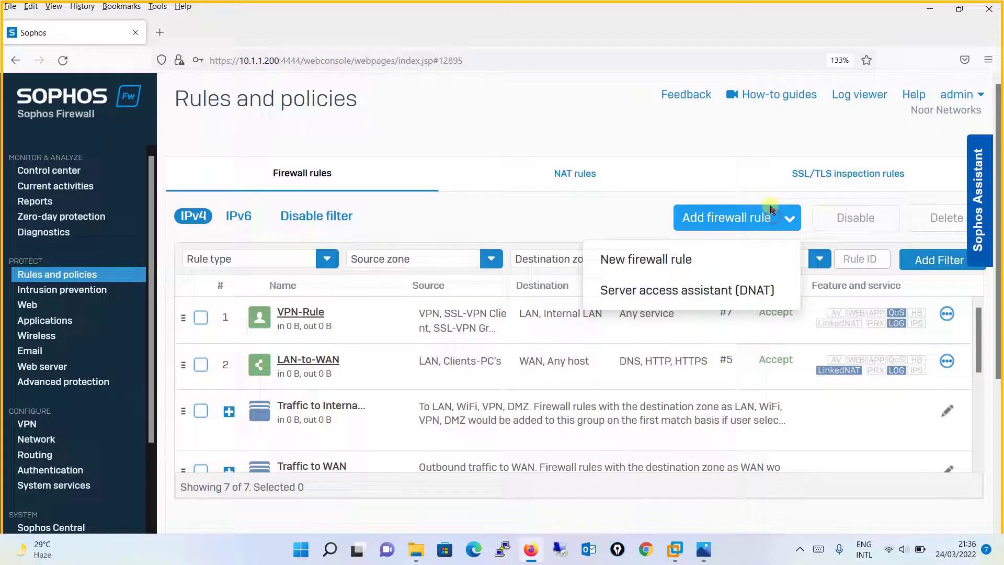
pyautogui.click(696, 264)
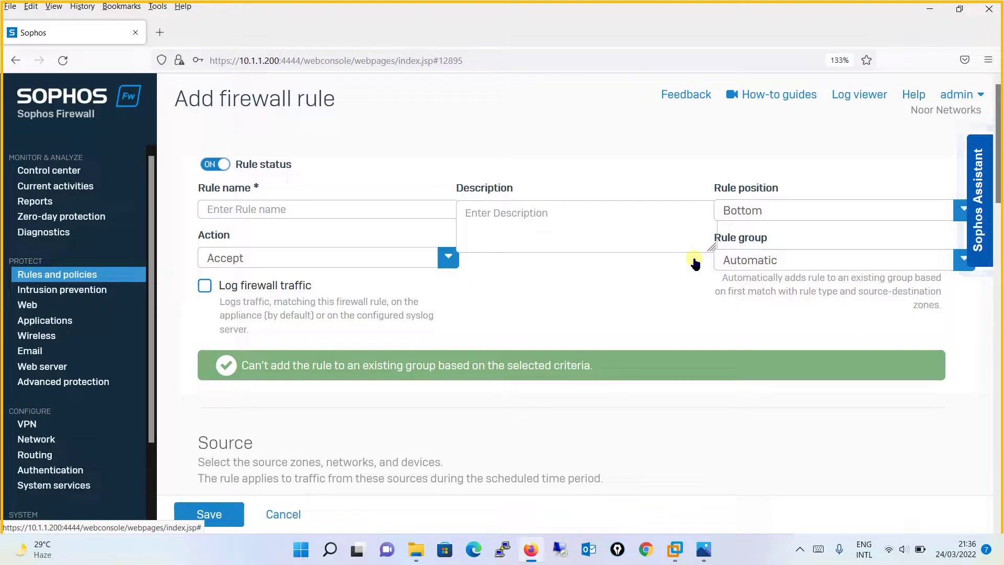
pyautogui.click(310, 204)
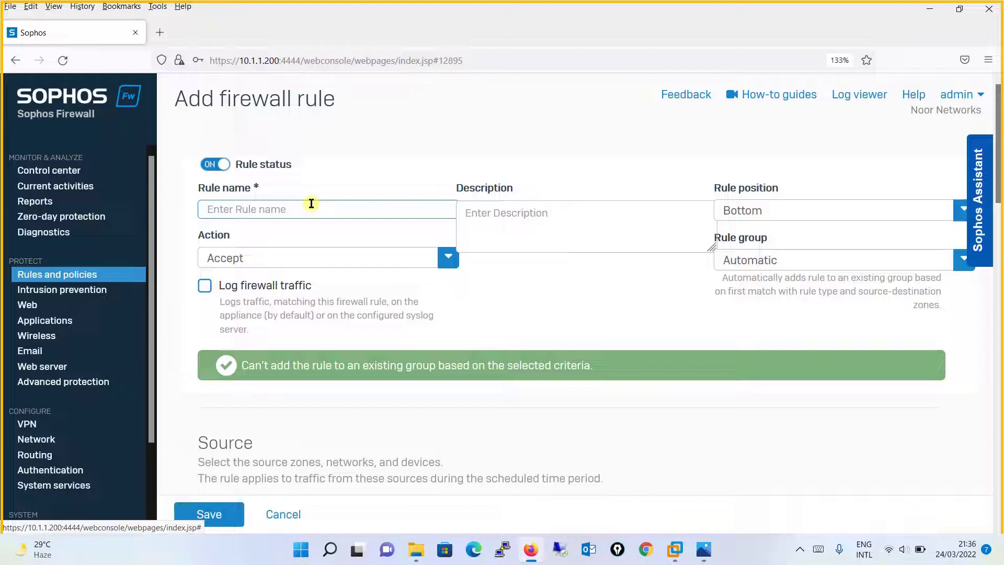
pyautogui.hotkey('alt', 'Tab')
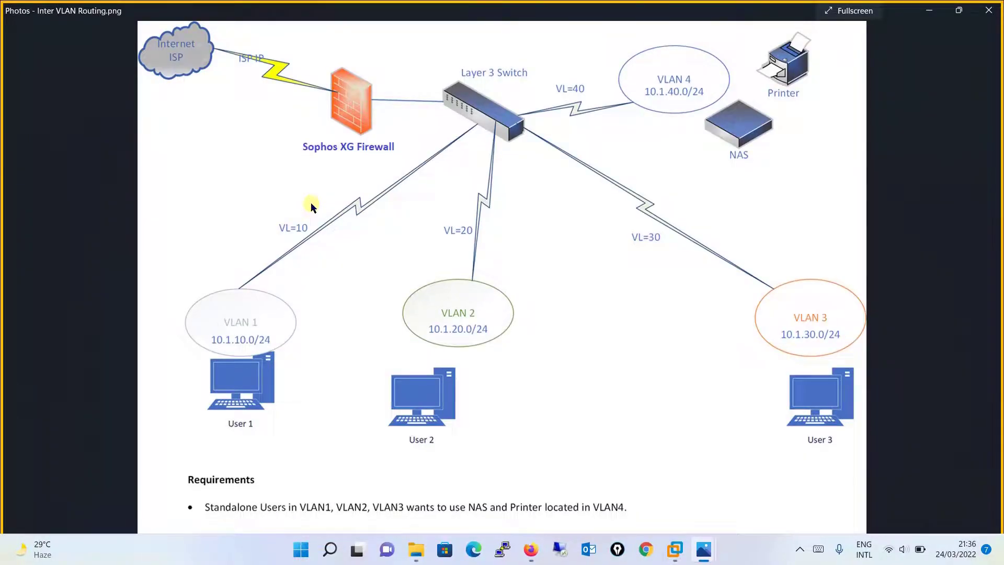
pyautogui.hotkey('alt', 'Tab')
pyautogui.write('Use')
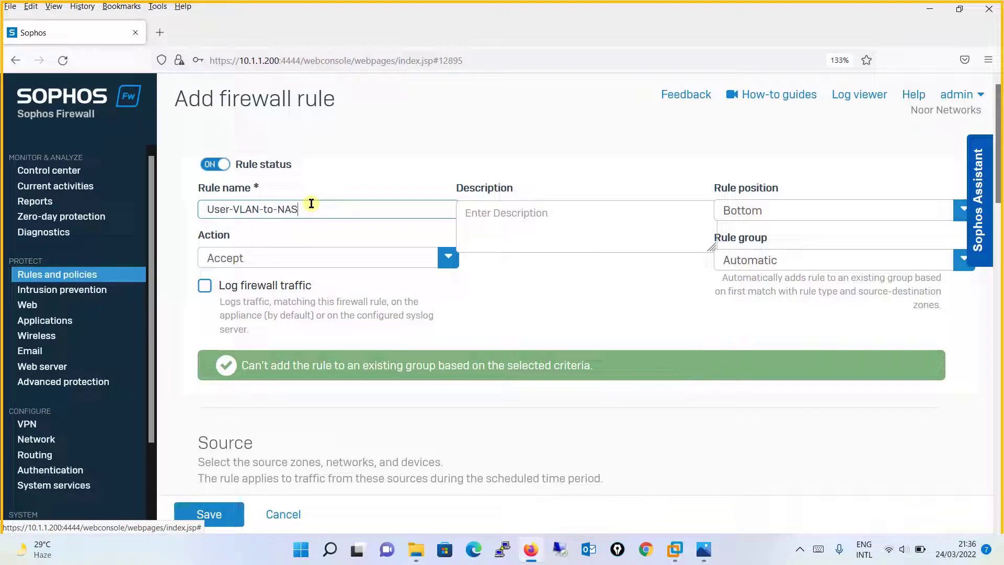
pyautogui.write('LAN')
# - Set rule position Top and rule group None, and enable firewall traffic logging
pyautogui.click(790, 215)
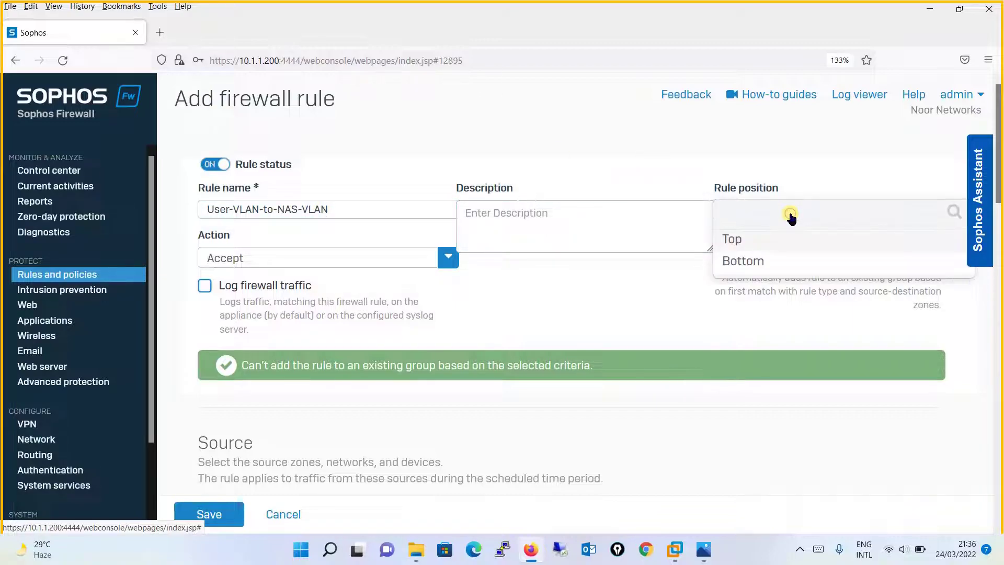
pyautogui.click(756, 242)
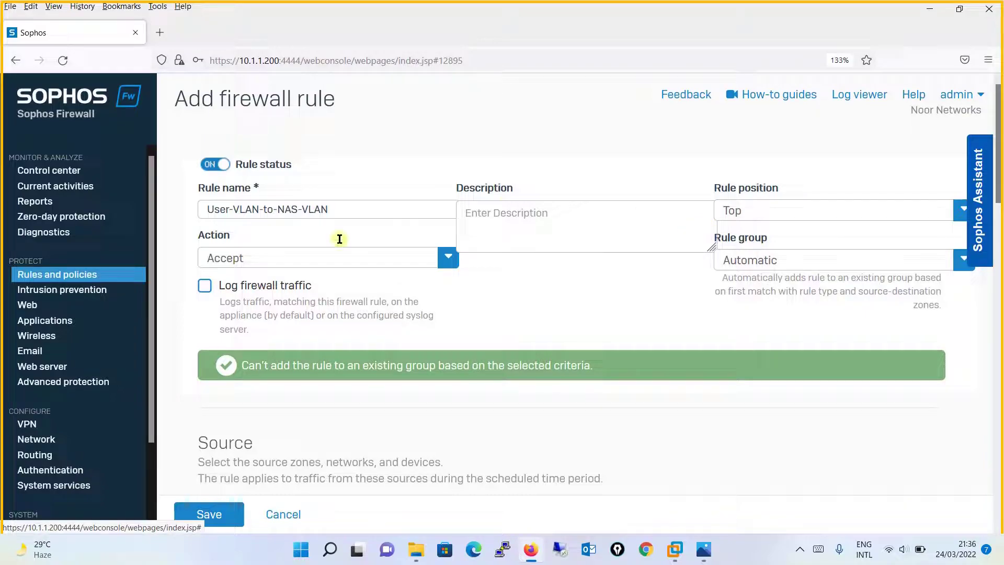
pyautogui.click(784, 266)
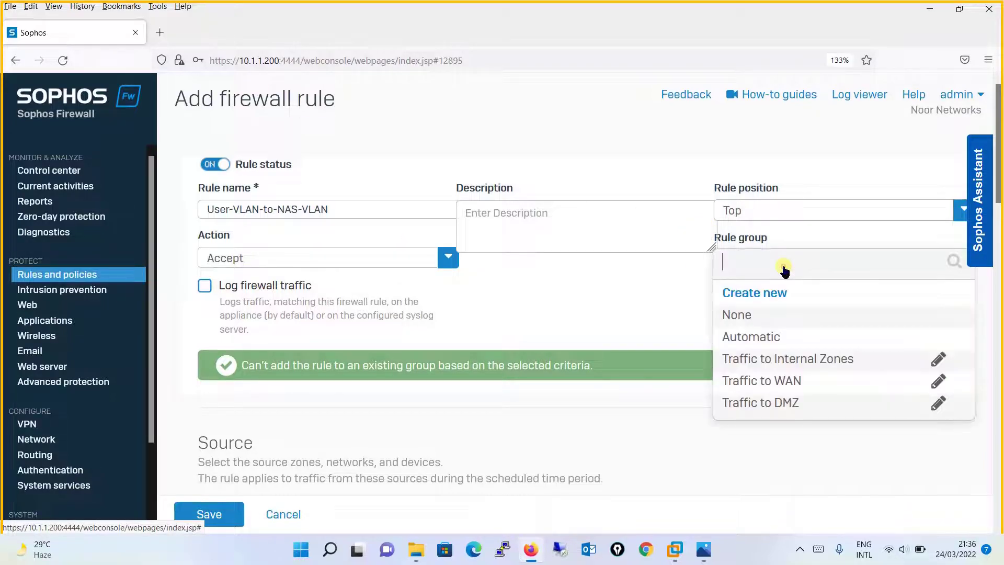
pyautogui.click(749, 316)
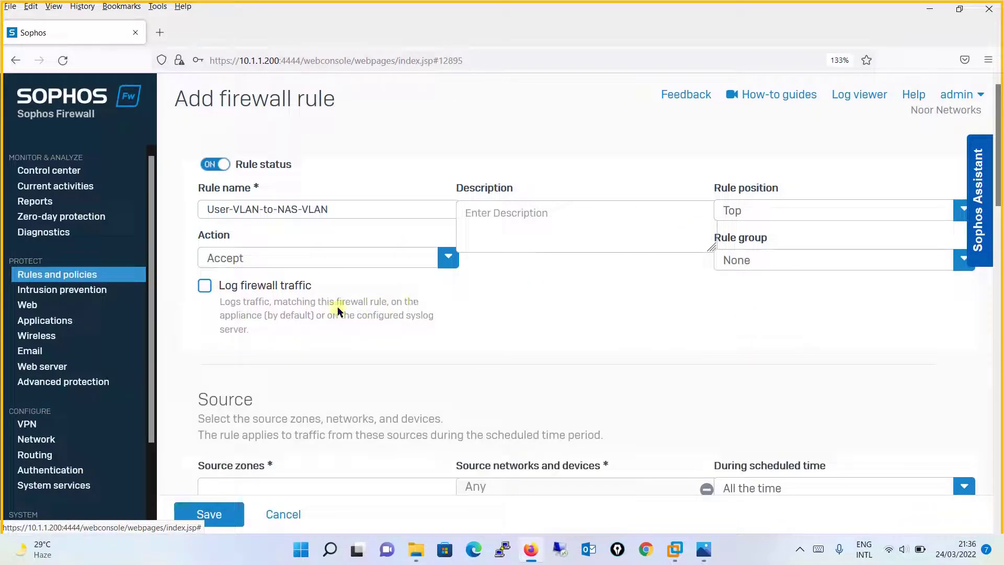
pyautogui.click(205, 286)
pyautogui.moveTo(999, 174); pyautogui.dragTo(996, 241)
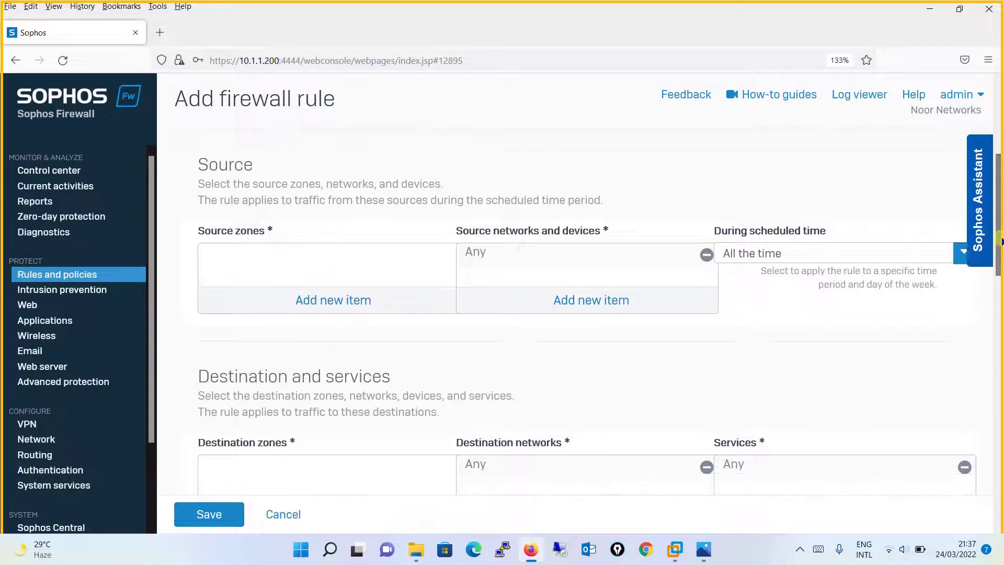
pyautogui.click(356, 298)
pyautogui.click(281, 346)
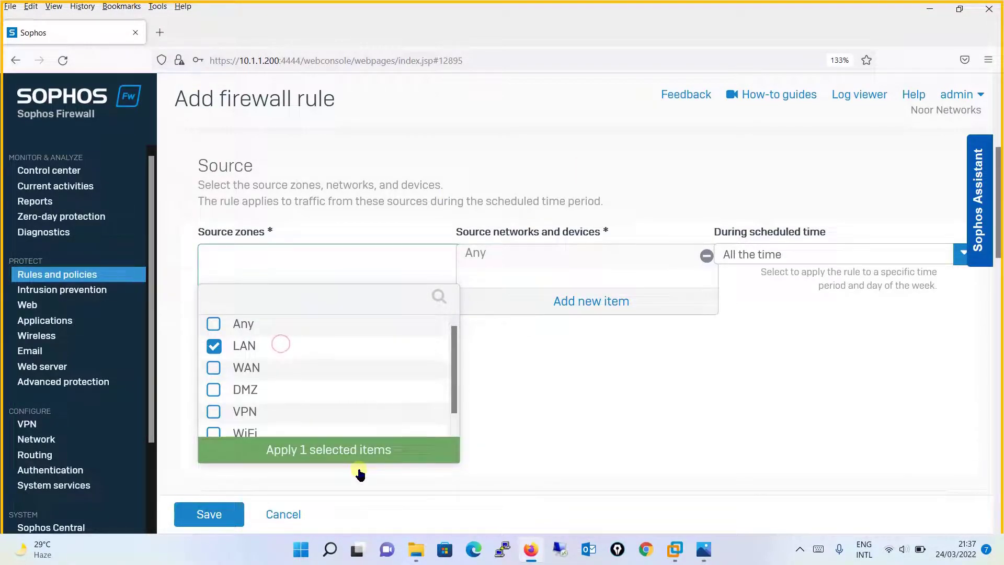
pyautogui.click(358, 453)
pyautogui.click(707, 256)
pyautogui.click(583, 307)
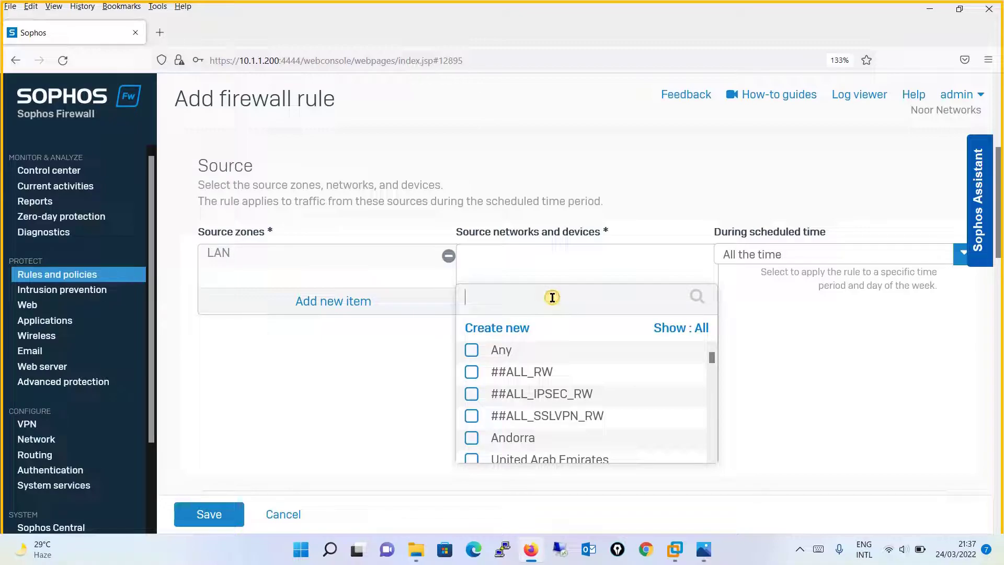
pyautogui.write('vlan')
pyautogui.click(493, 334)
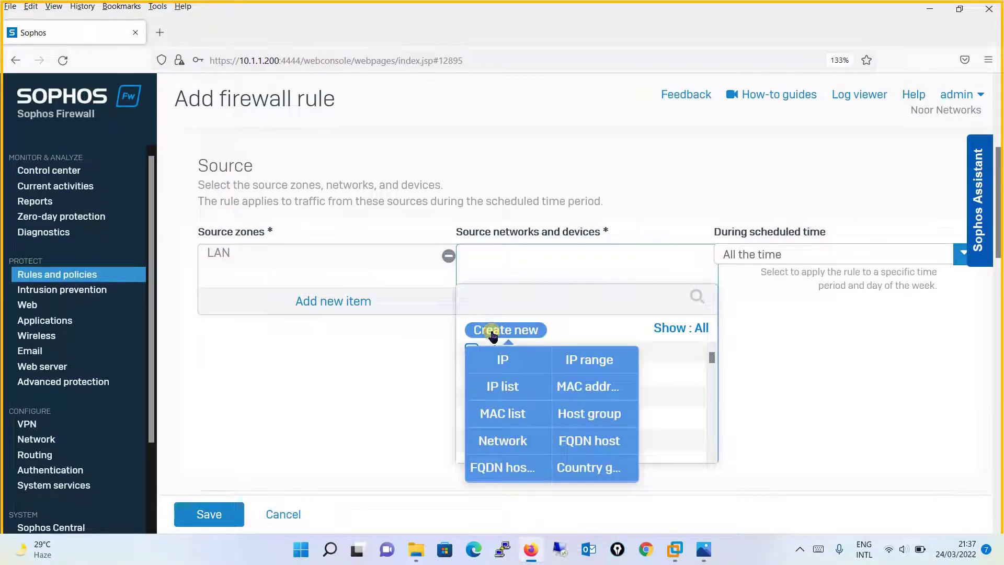
pyautogui.click(517, 443)
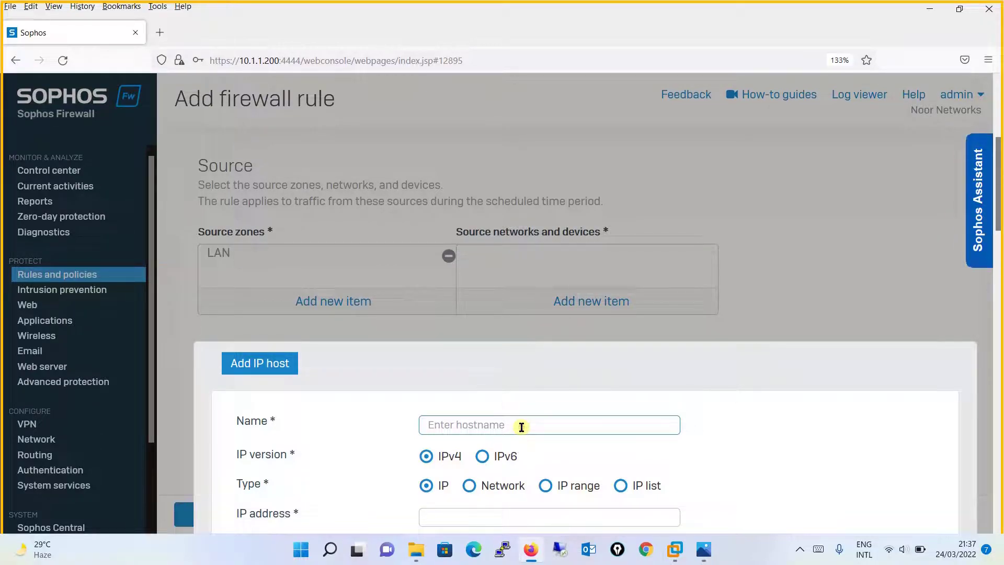
pyautogui.write('VLAN1')
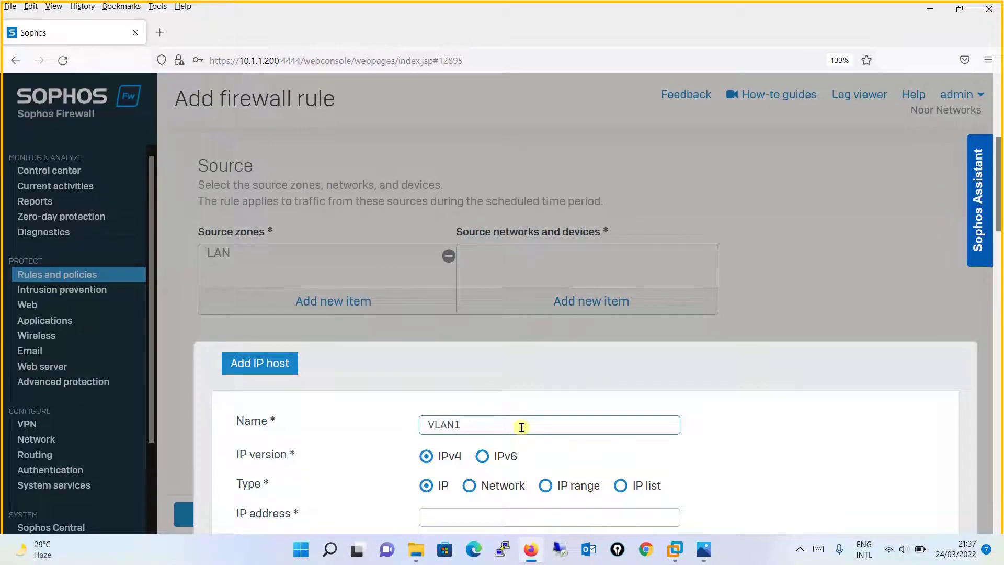
pyautogui.scroll(-5, 1001, 165)
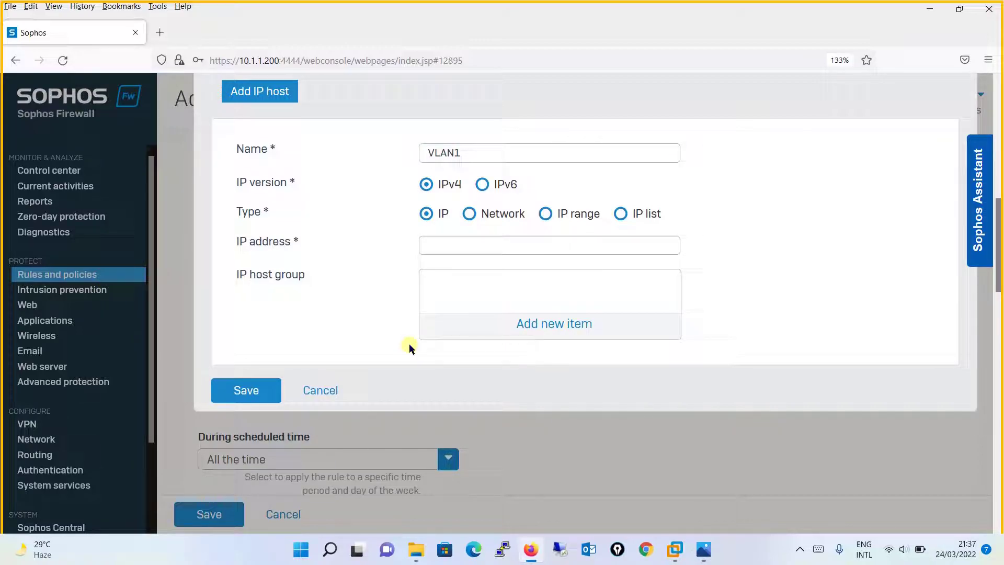
pyautogui.click(323, 396)
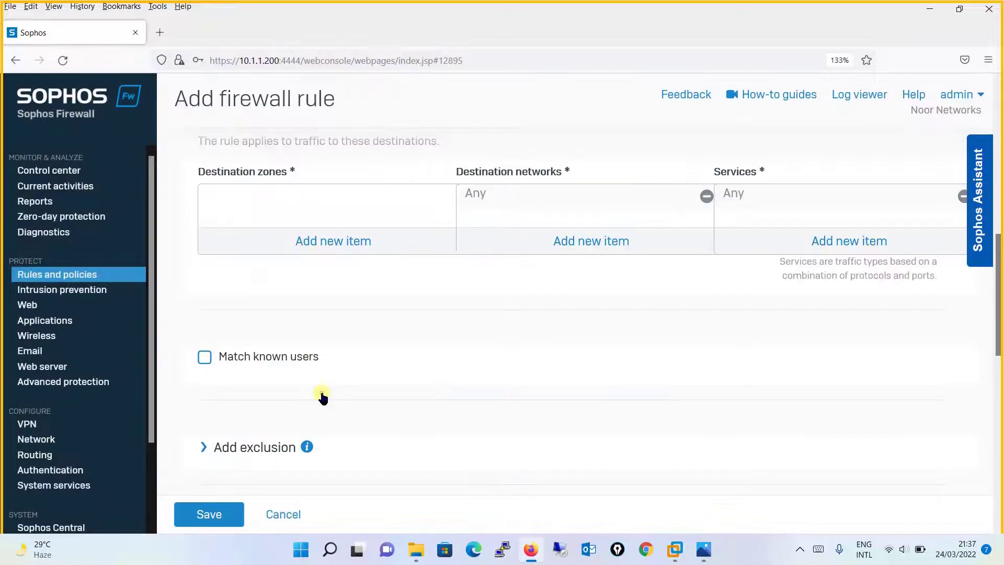
# - Create and save IP host VLAN1 as a Network type with subnet 10.1.10.0/24
pyautogui.click(97, 282)
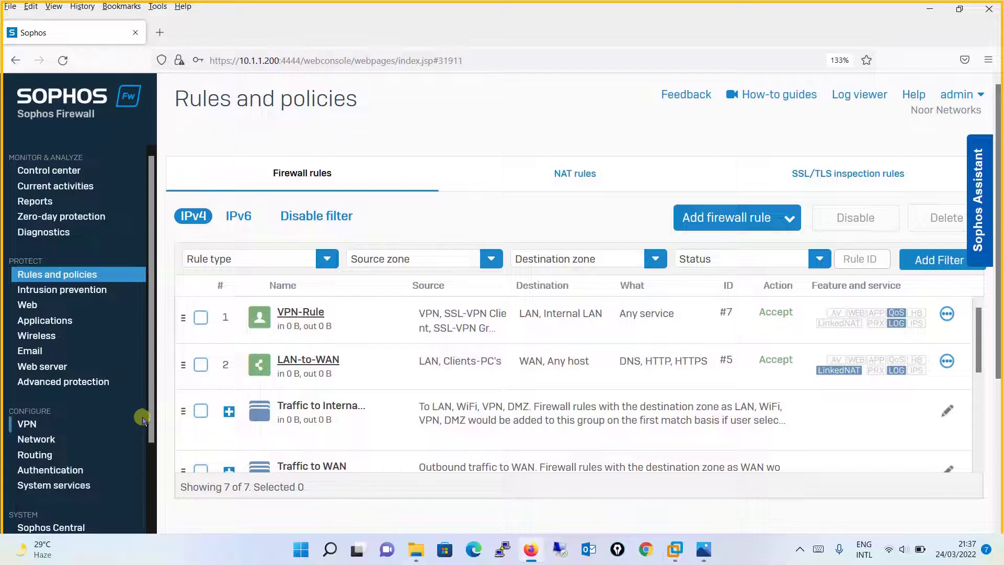
pyautogui.moveTo(150, 426); pyautogui.dragTo(150, 473)
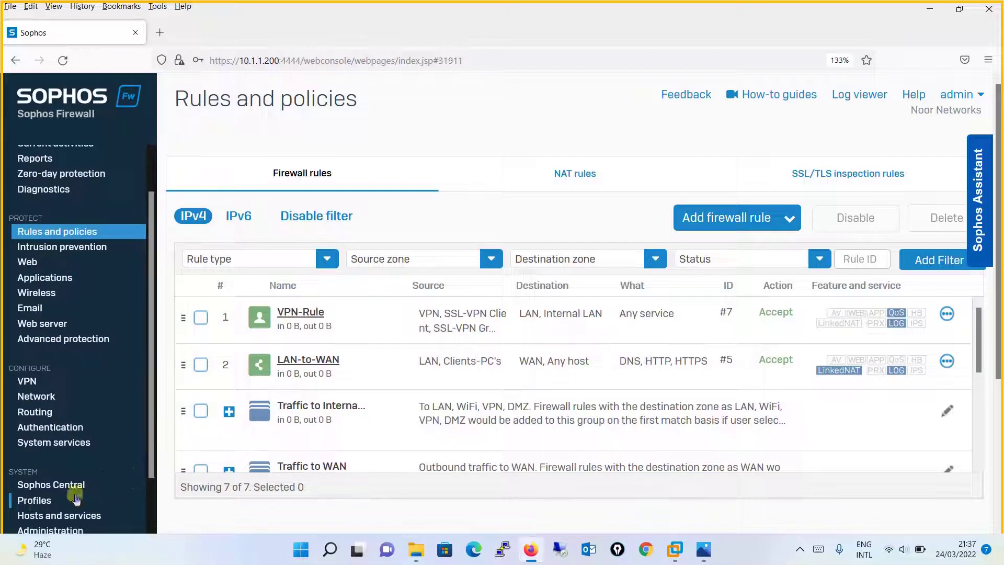
pyautogui.click(79, 517)
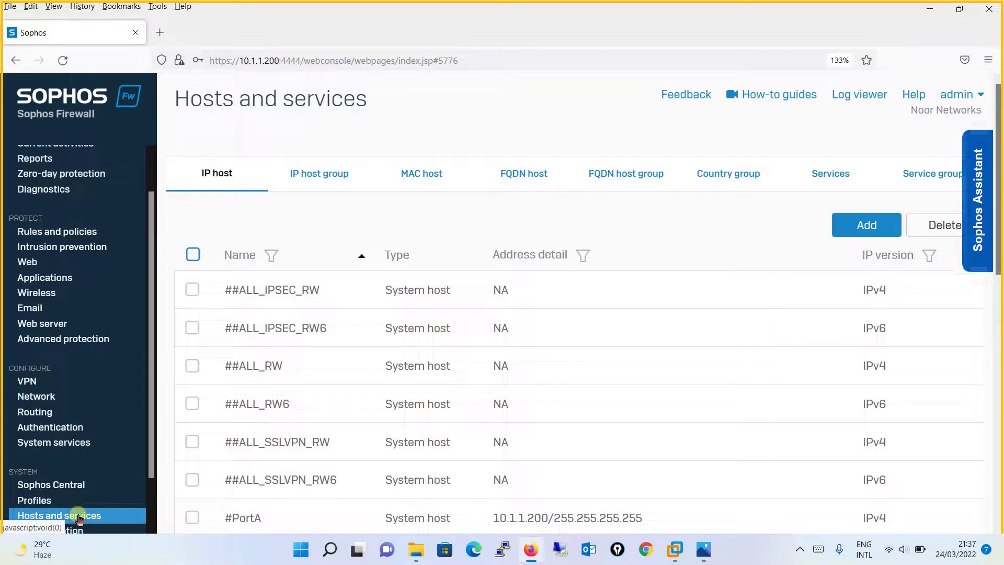
pyautogui.click(871, 229)
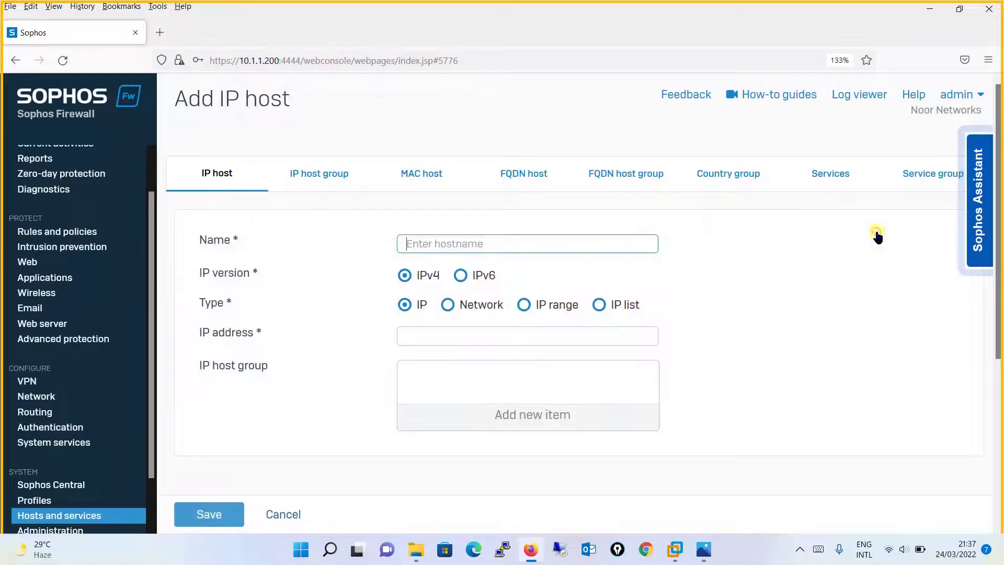
pyautogui.write('VLAN1')
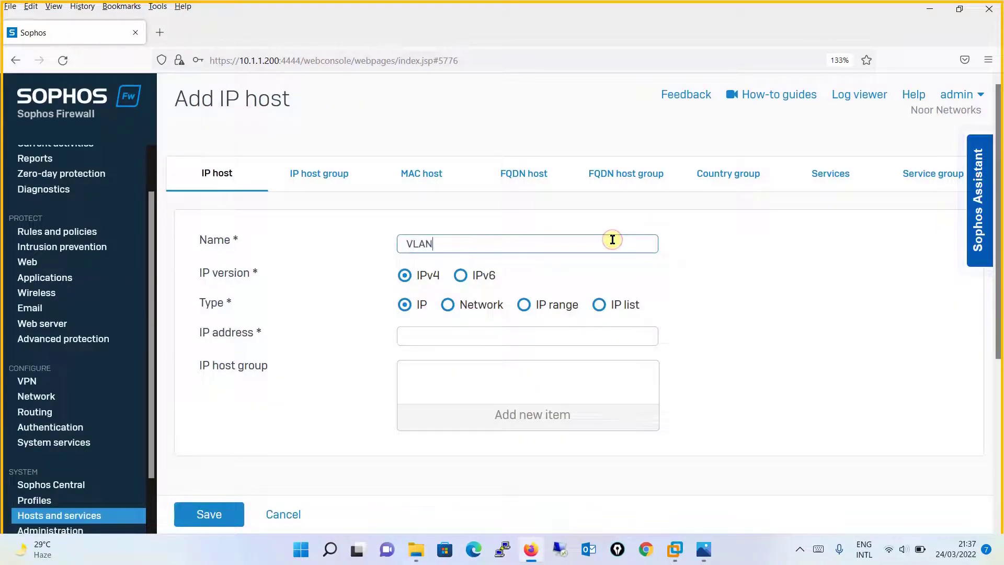
pyautogui.click(449, 306)
pyautogui.click(457, 336)
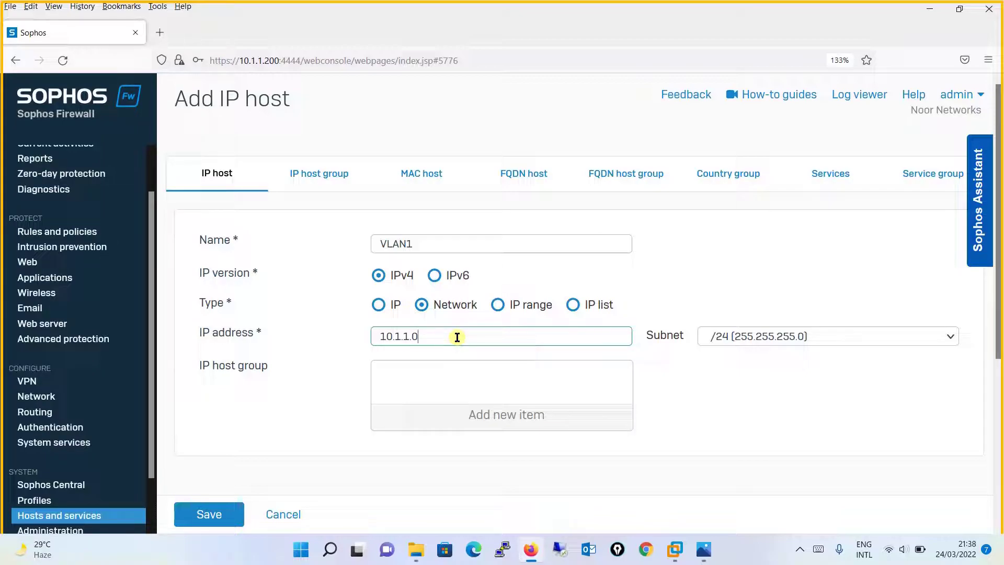
pyautogui.click(410, 336)
pyautogui.click(198, 514)
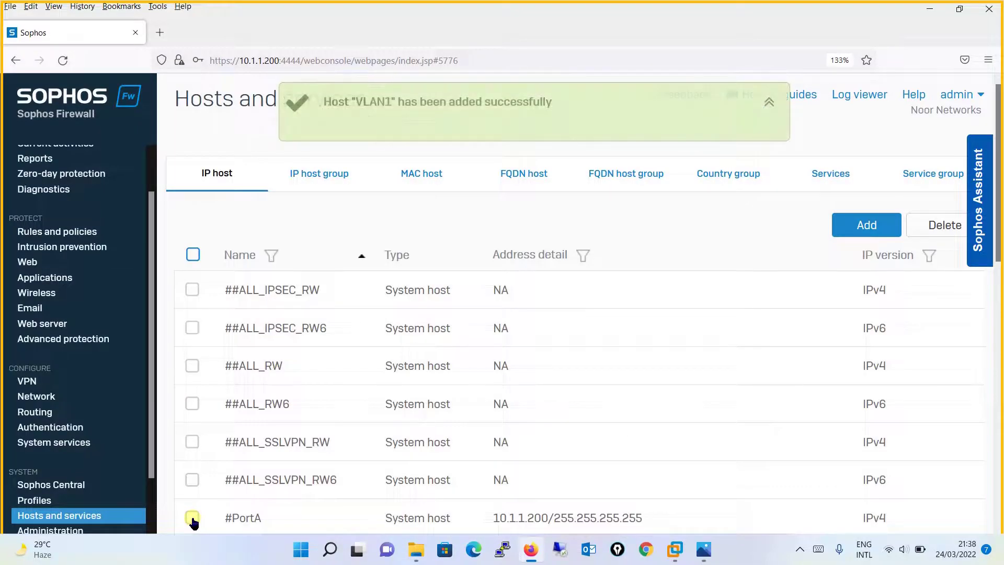
# - Add and save IP host VLAN2 as a network 10.1.20.0/24
pyautogui.click(879, 224)
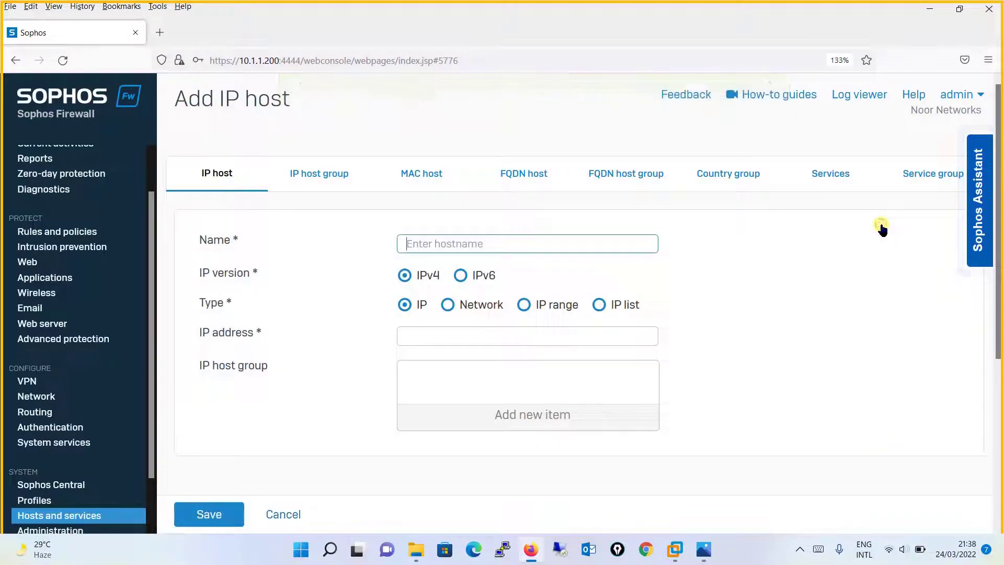
pyautogui.write('VLAN2')
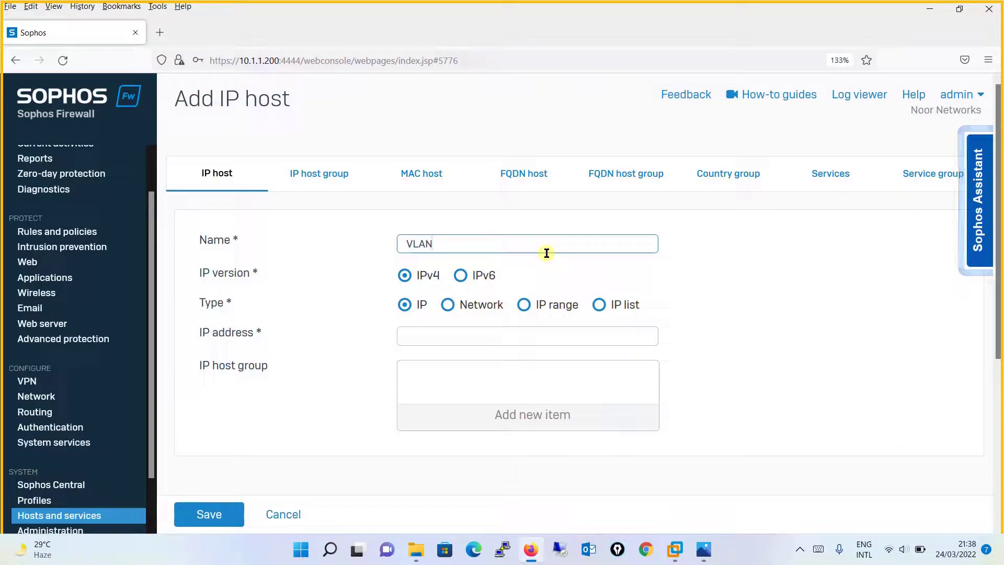
pyautogui.click(448, 304)
pyautogui.click(448, 336)
pyautogui.write('10.1.20.0')
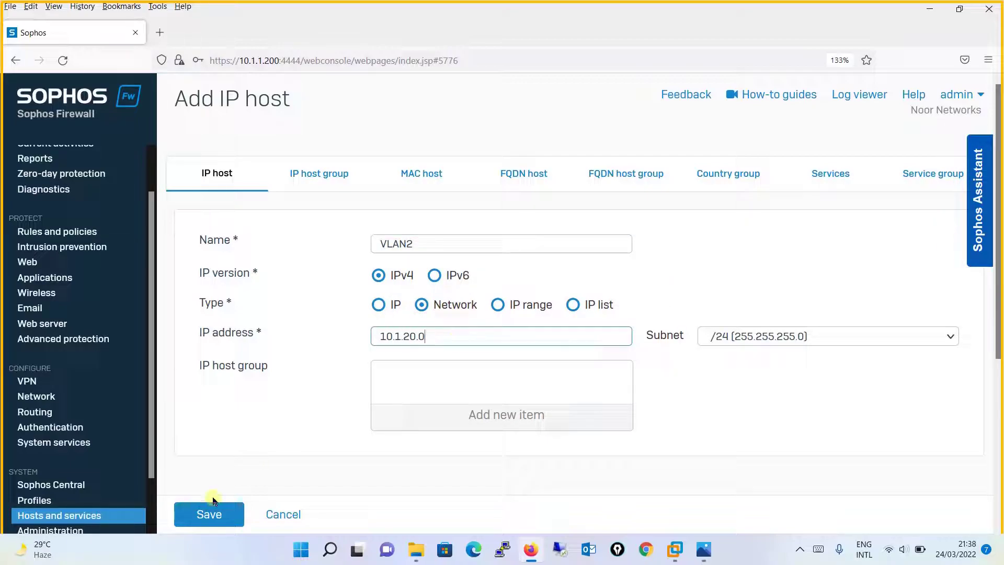
pyautogui.click(192, 512)
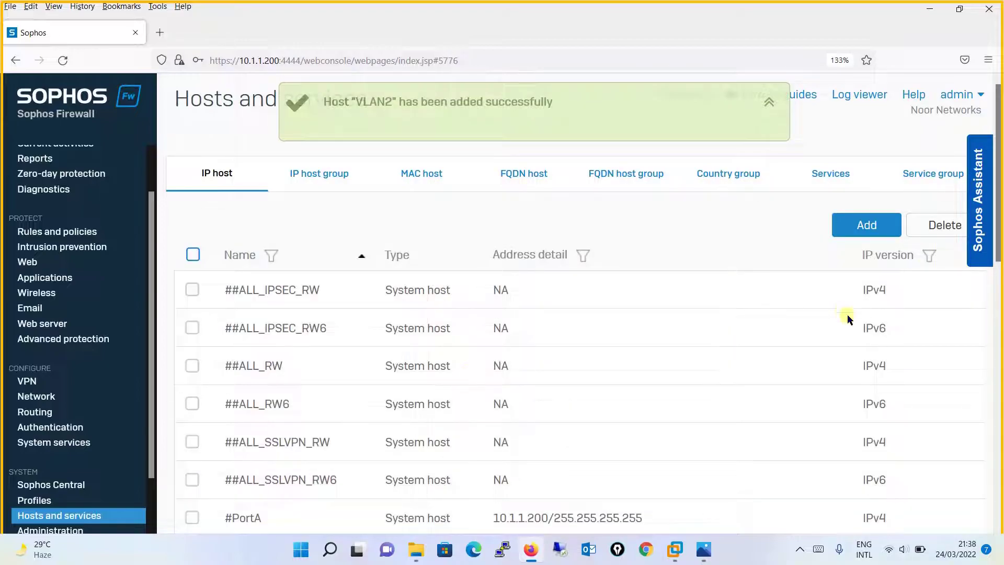
# - Add and save IP host VLAN3 as a network 10.1.30.0/24
pyautogui.click(889, 229)
pyautogui.write('VLAN3')
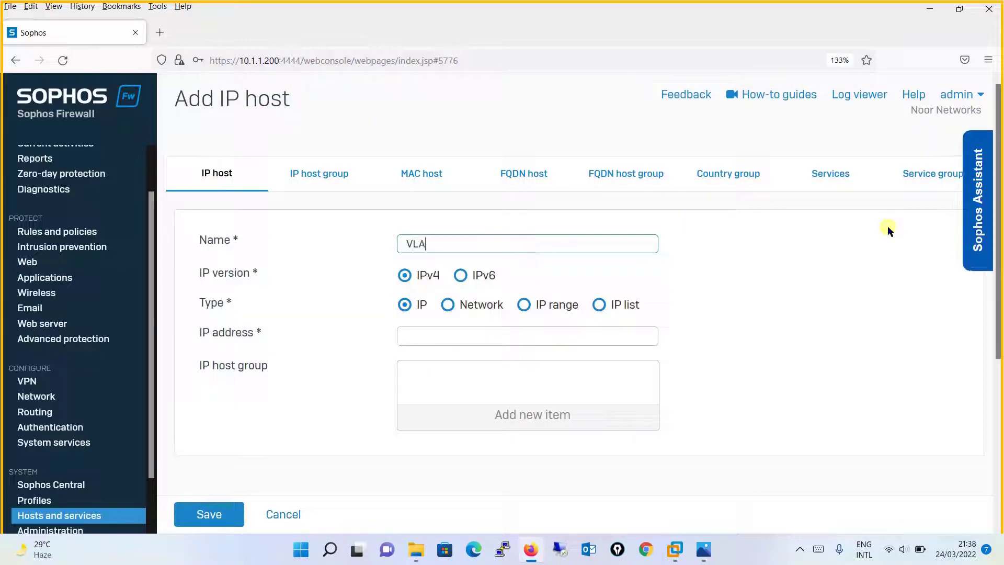
pyautogui.click(446, 306)
pyautogui.click(439, 335)
pyautogui.write('10.')
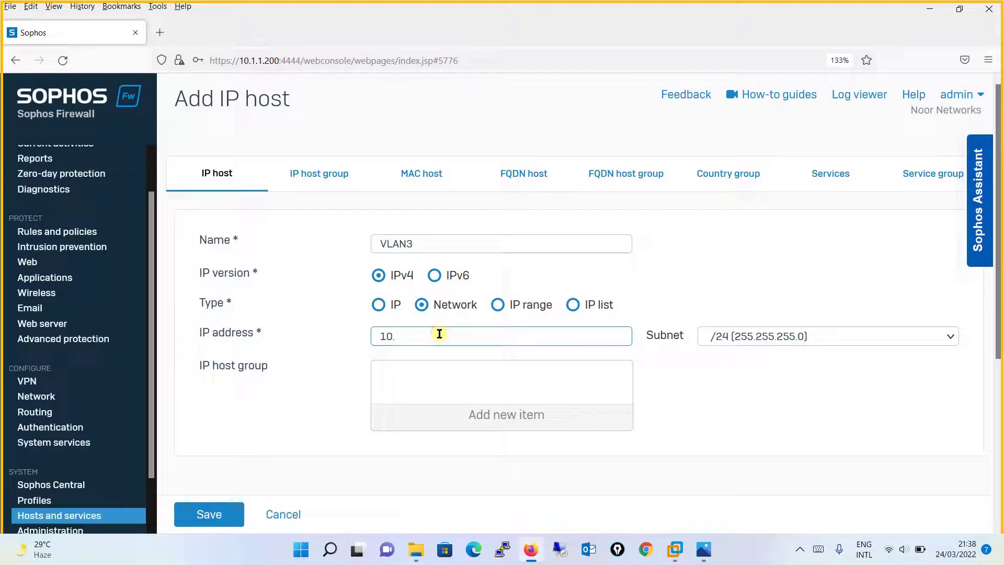
pyautogui.write('1.30.0')
pyautogui.click(191, 517)
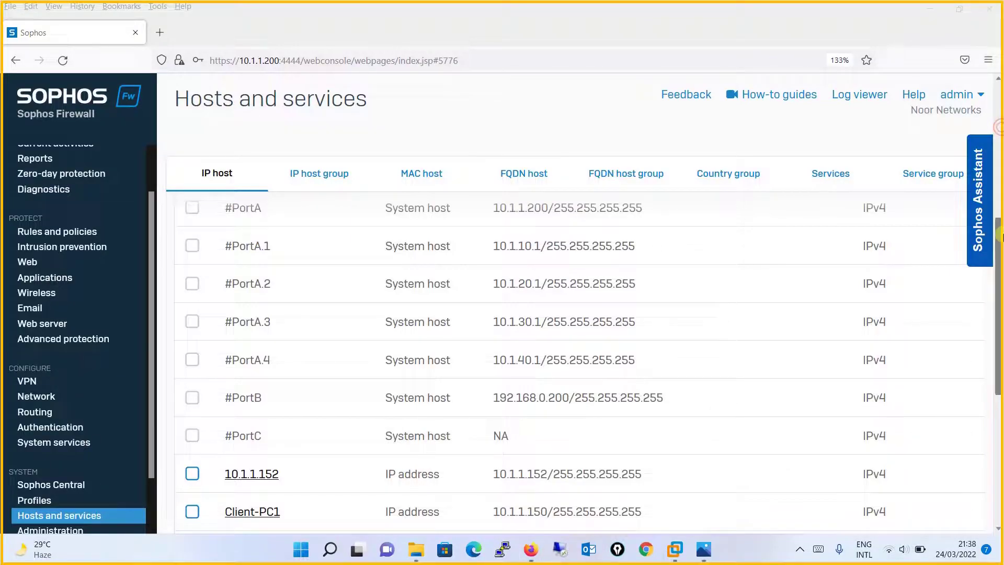
# - Add and save IP host VLAN4 as a network 10.1.40.0/24
pyautogui.scroll(5, 987, 128)
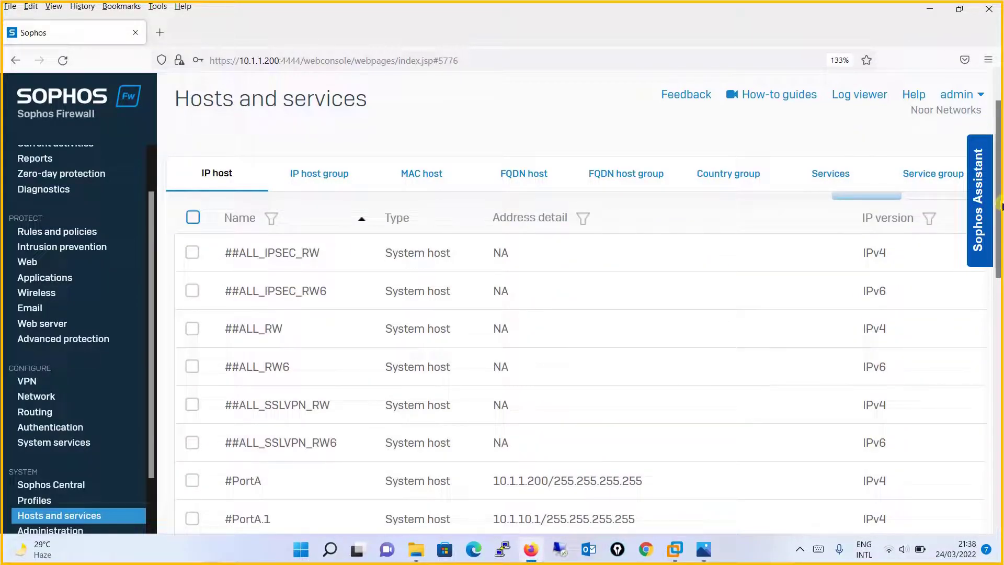
pyautogui.scroll(1, 892, 243)
pyautogui.click(891, 235)
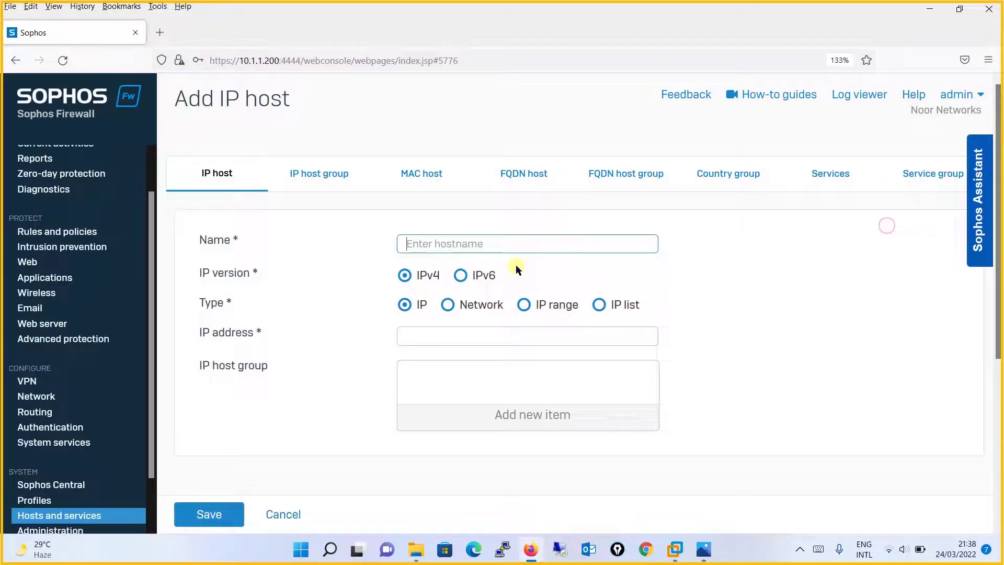
pyautogui.write('VLAN4')
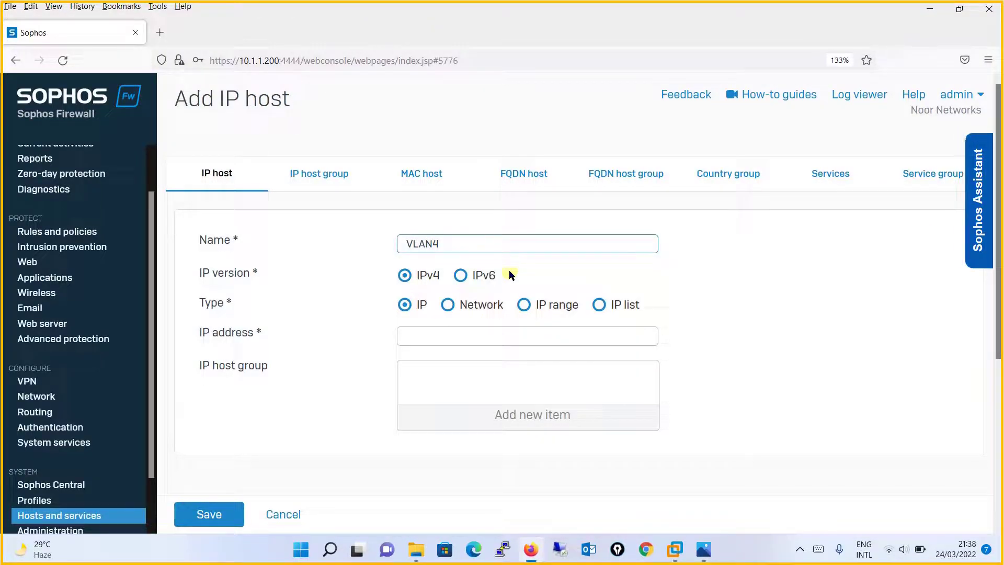
pyautogui.click(444, 303)
pyautogui.click(450, 338)
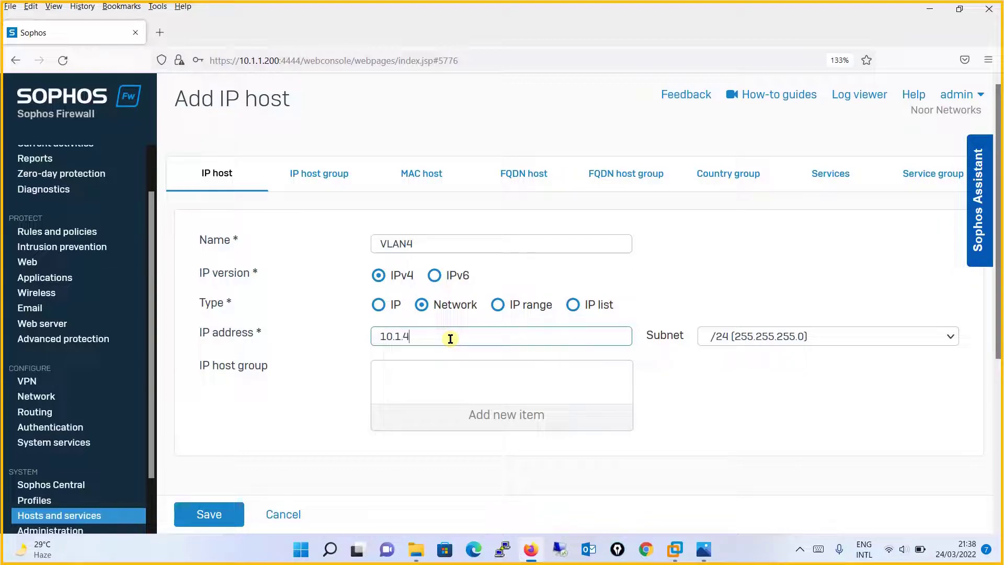
pyautogui.click(196, 511)
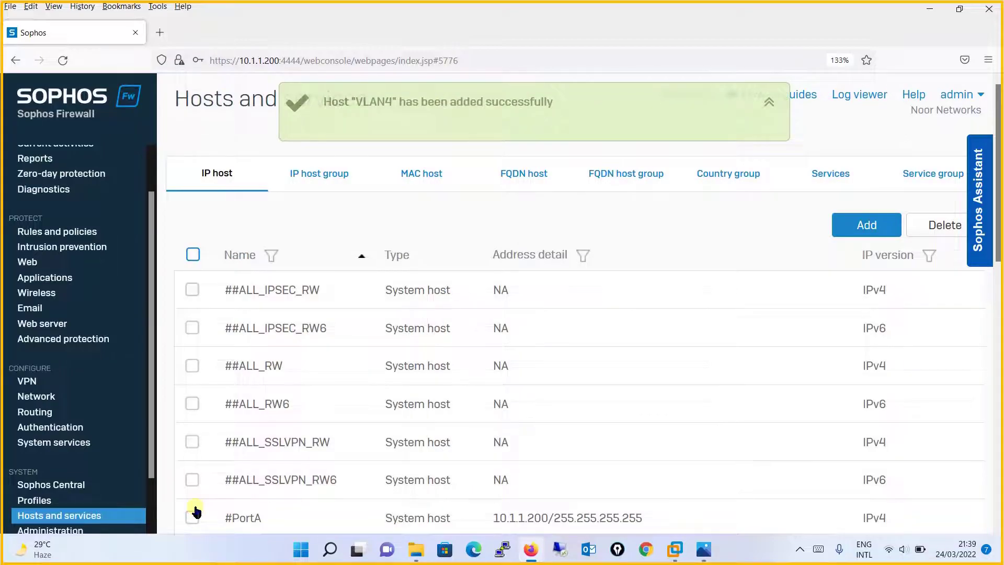
# - Filter IP hosts to names containing VLAN to confirm VLAN1–VLAN4, then return to Rules and policies
pyautogui.click(271, 256)
pyautogui.write('VLAN')
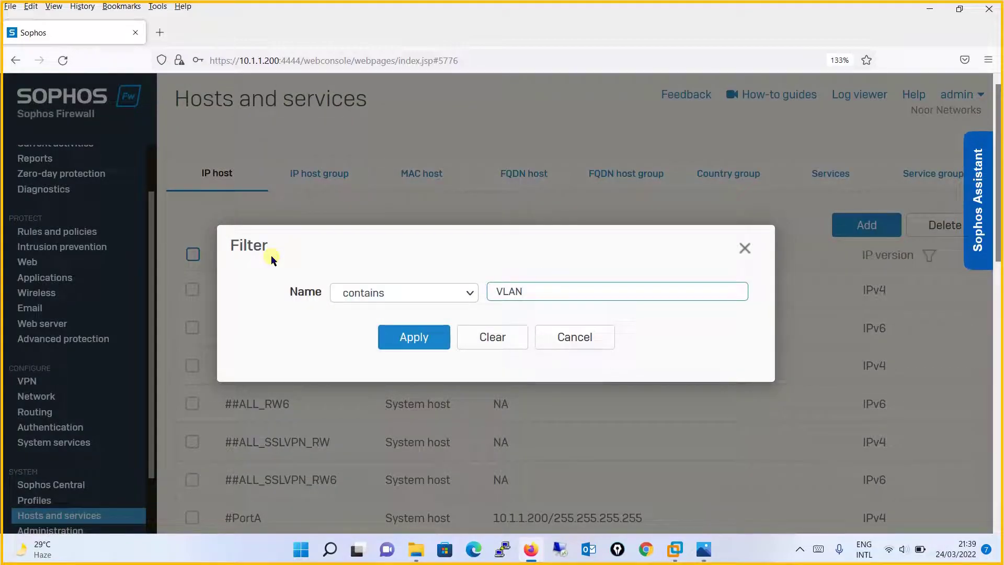
pyautogui.press('Return')
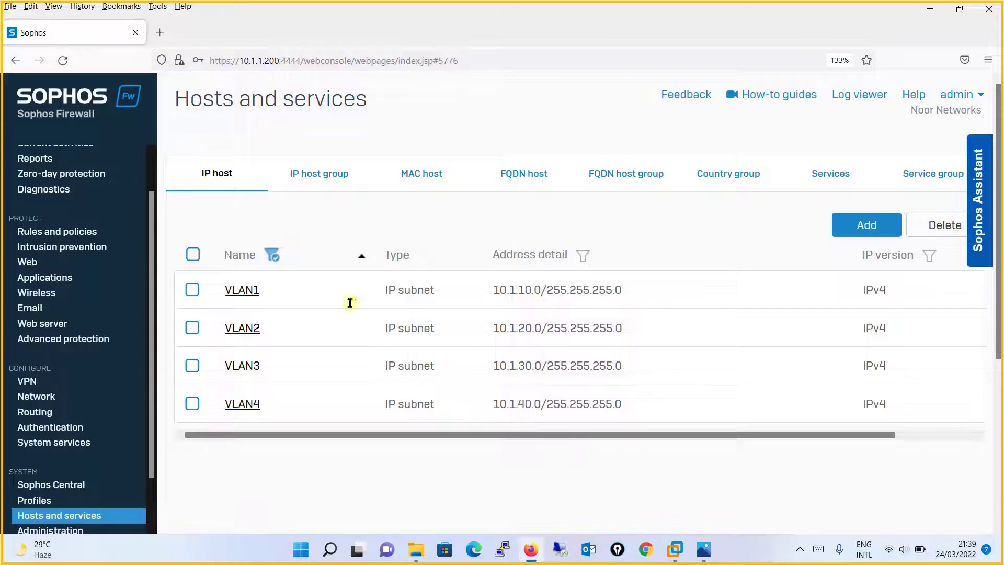
pyautogui.click(93, 232)
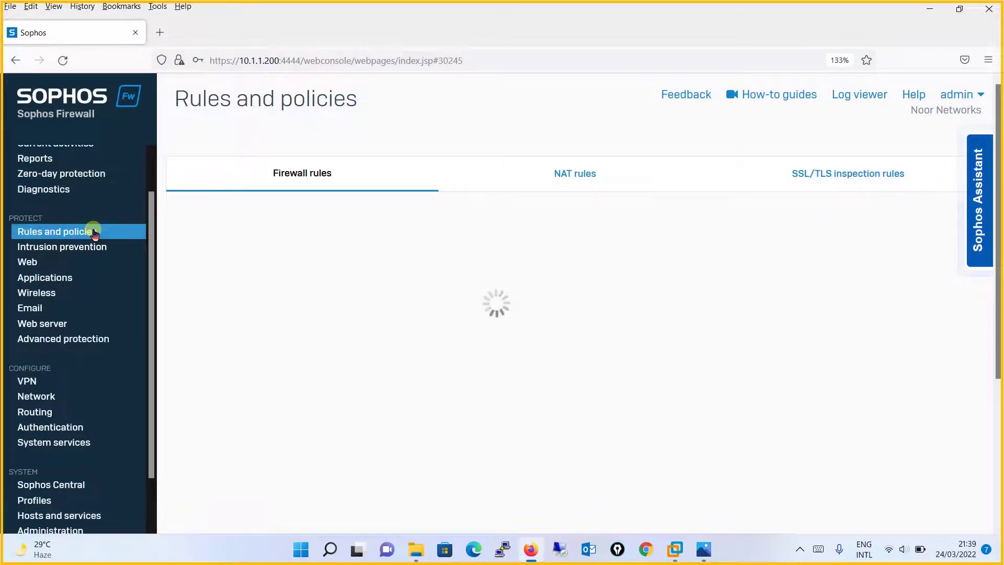
# - Start a new firewall rule named User-VLAN-to-NAS
pyautogui.click(772, 217)
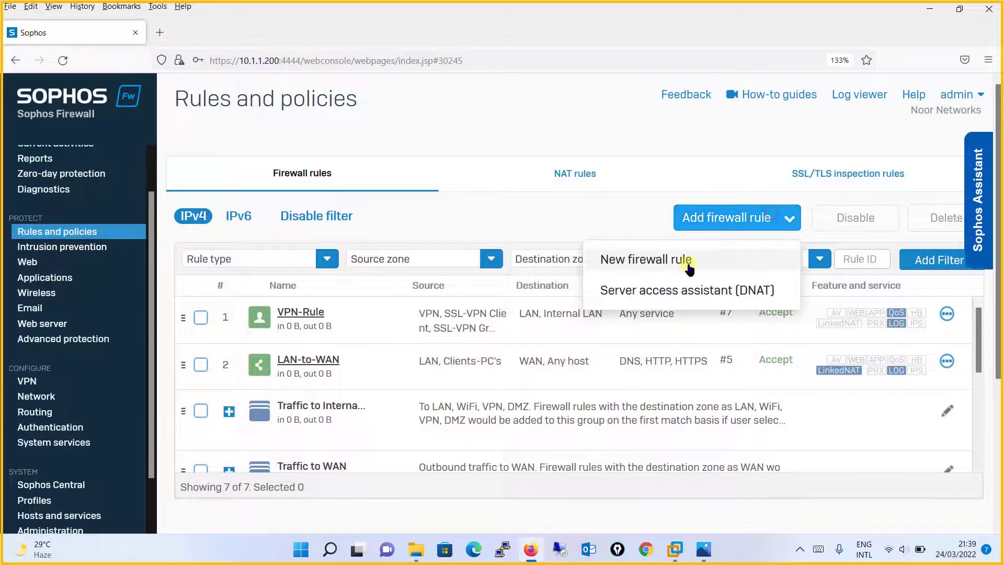
pyautogui.click(689, 268)
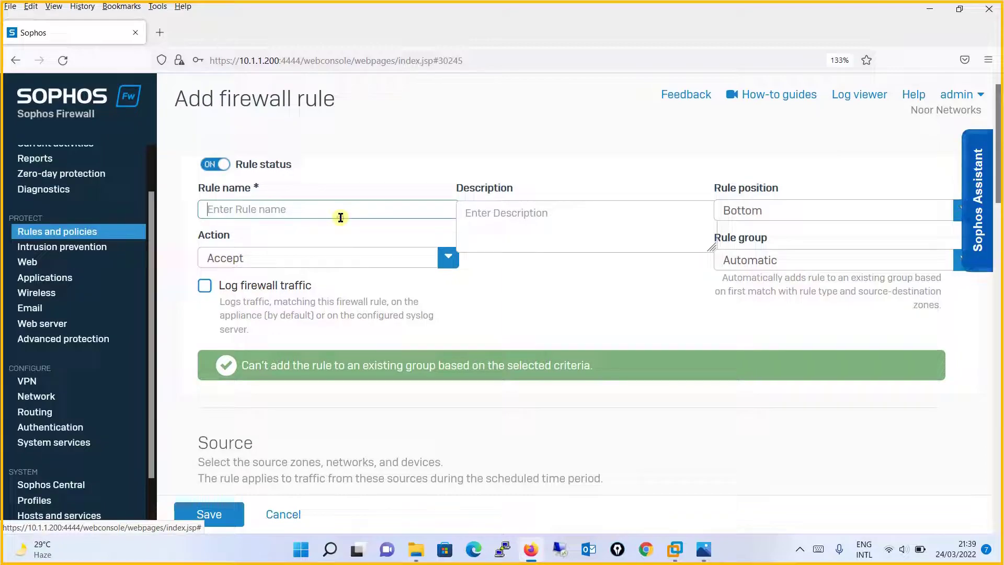
pyautogui.write('U')
pyautogui.write('r')
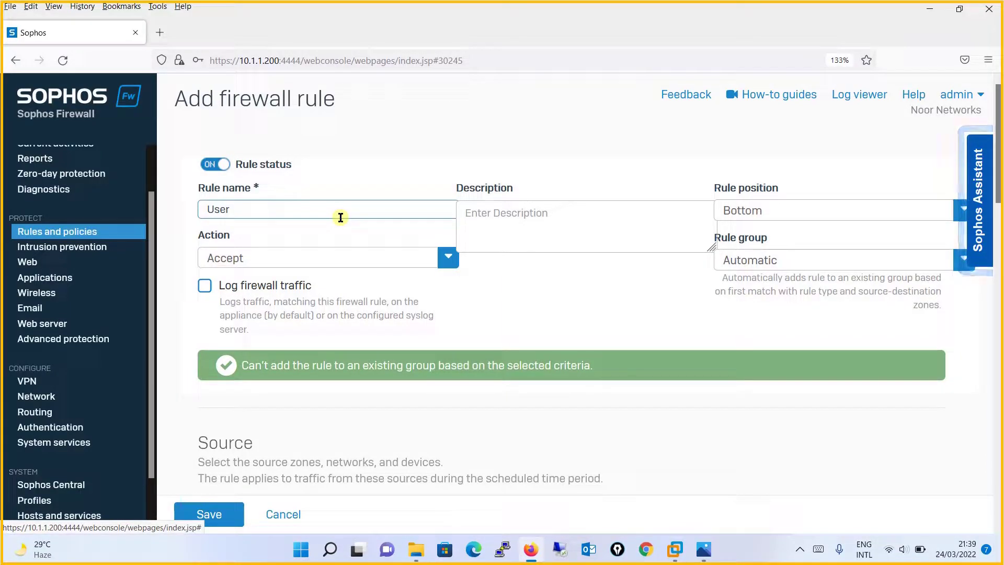
pyautogui.write('-VLAn')
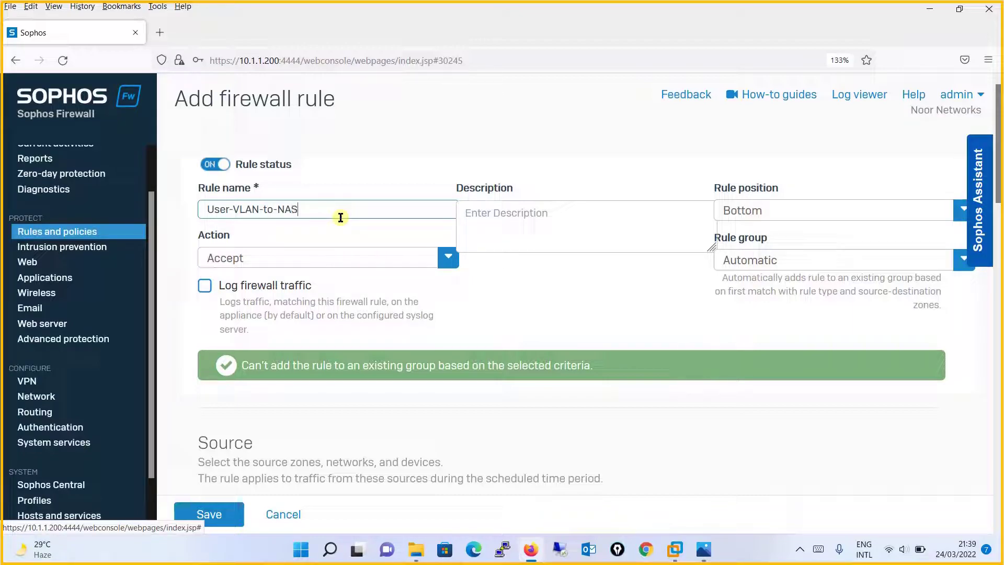
# - Set rule position Top and rule group None, and enable traffic logging
pyautogui.click(811, 217)
pyautogui.click(766, 245)
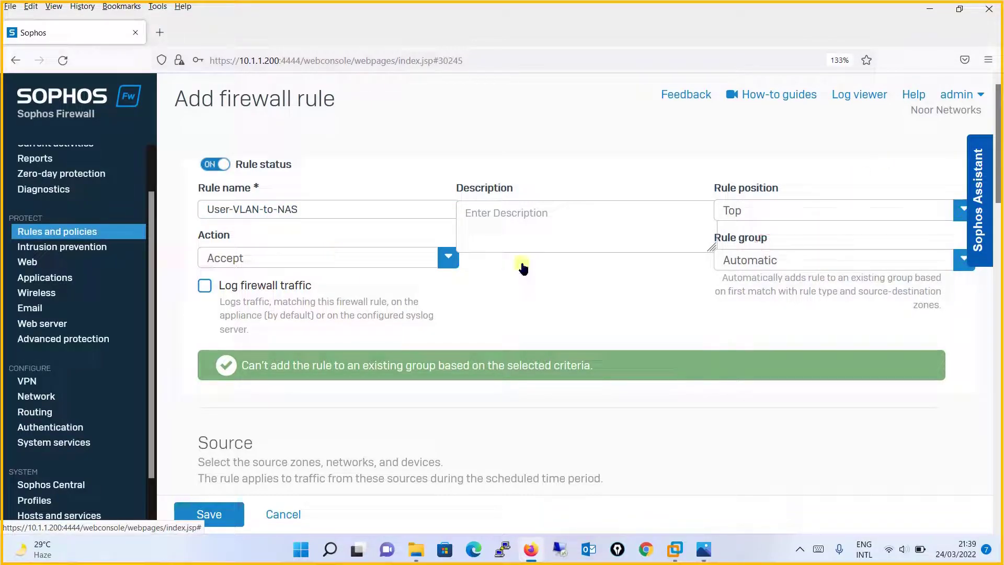
pyautogui.click(764, 270)
pyautogui.click(743, 313)
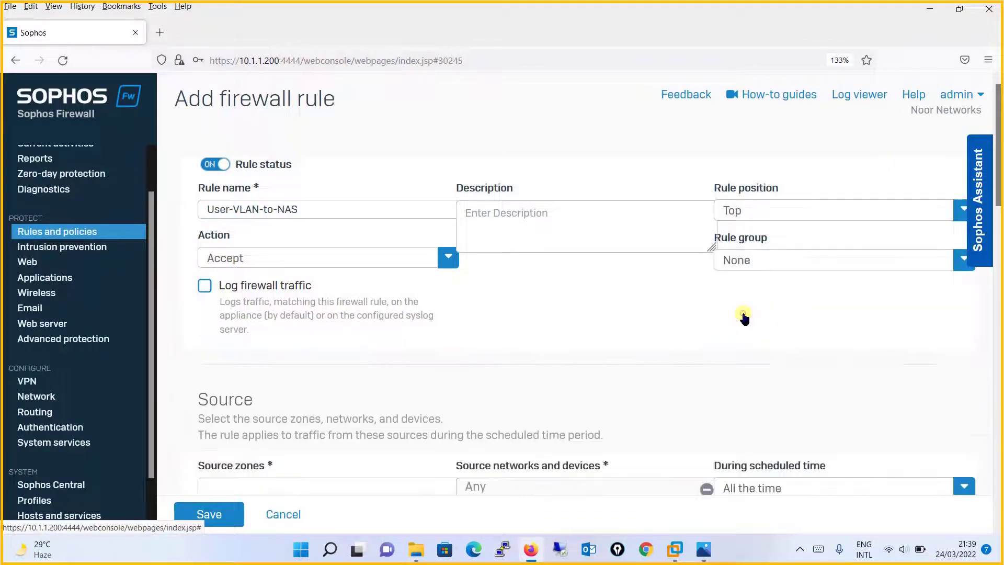
pyautogui.click(204, 285)
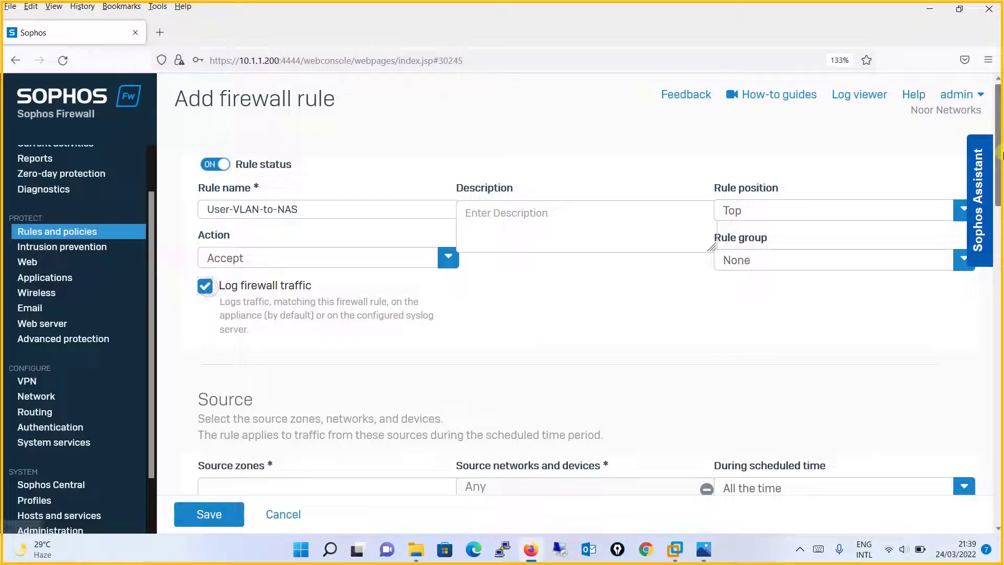
# - Set source zone LAN and replace Any with source networks VLAN1, VLAN2 and VLAN3
pyautogui.scroll(-4, 999, 157)
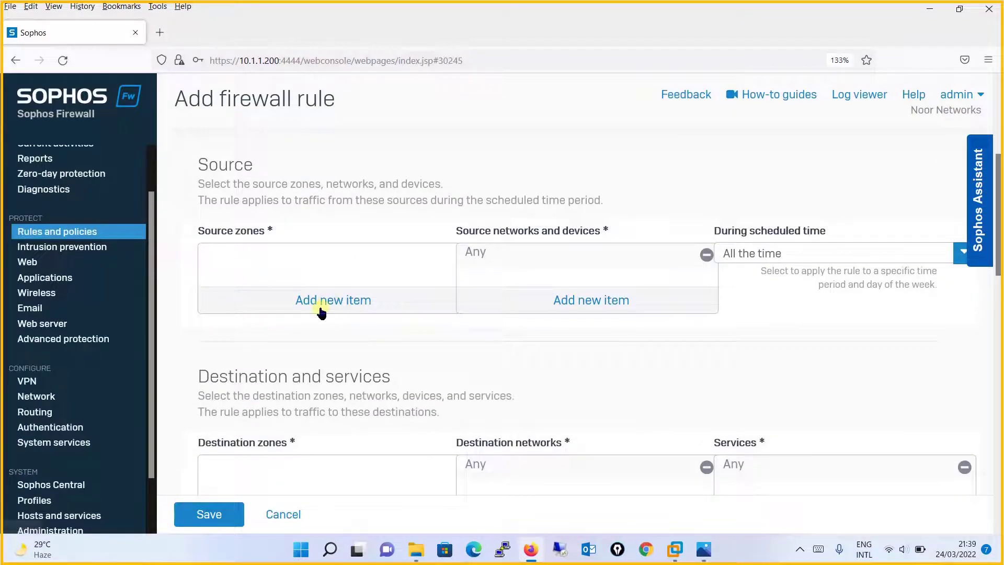
pyautogui.click(320, 310)
pyautogui.click(281, 348)
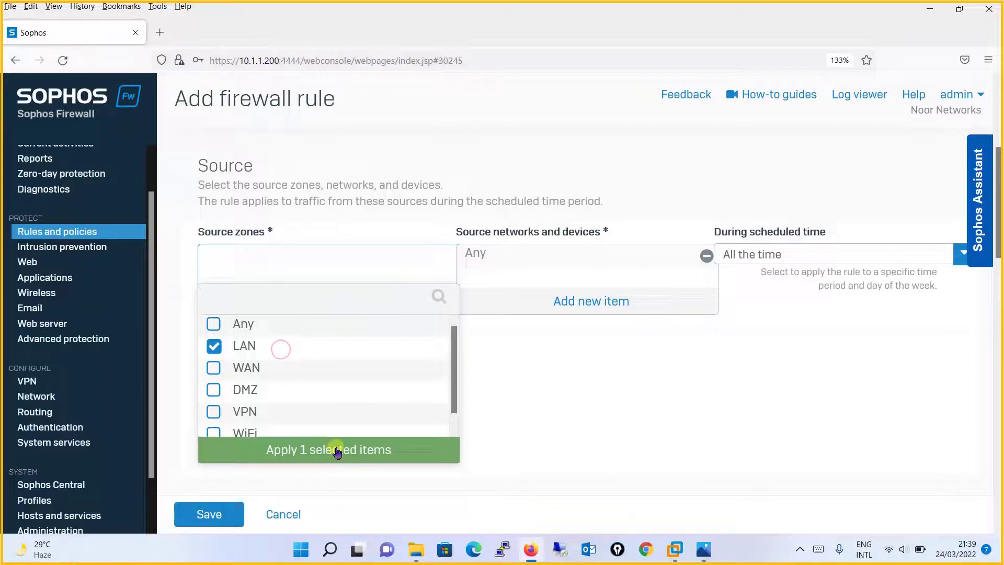
pyautogui.click(335, 448)
pyautogui.click(706, 256)
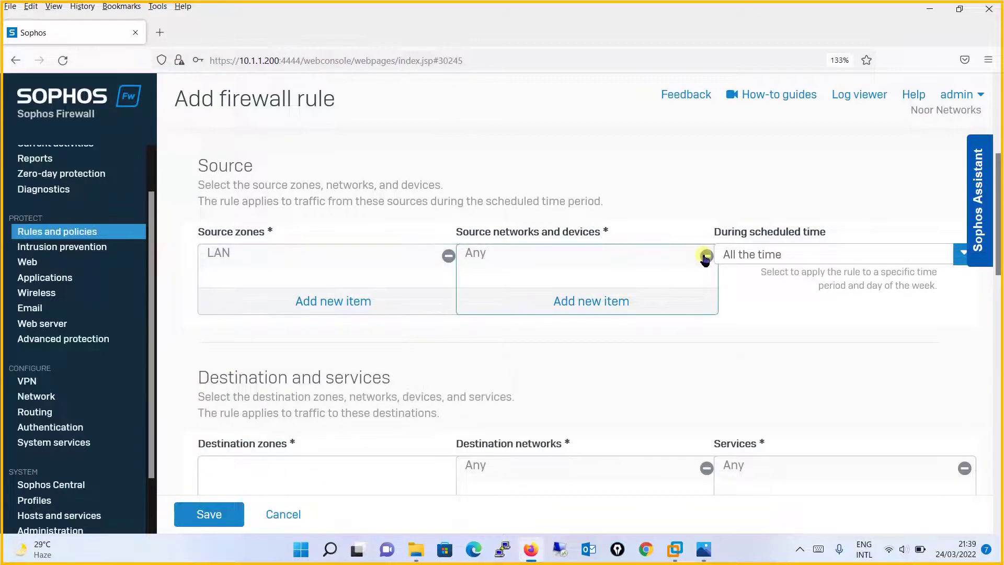
pyautogui.click(617, 303)
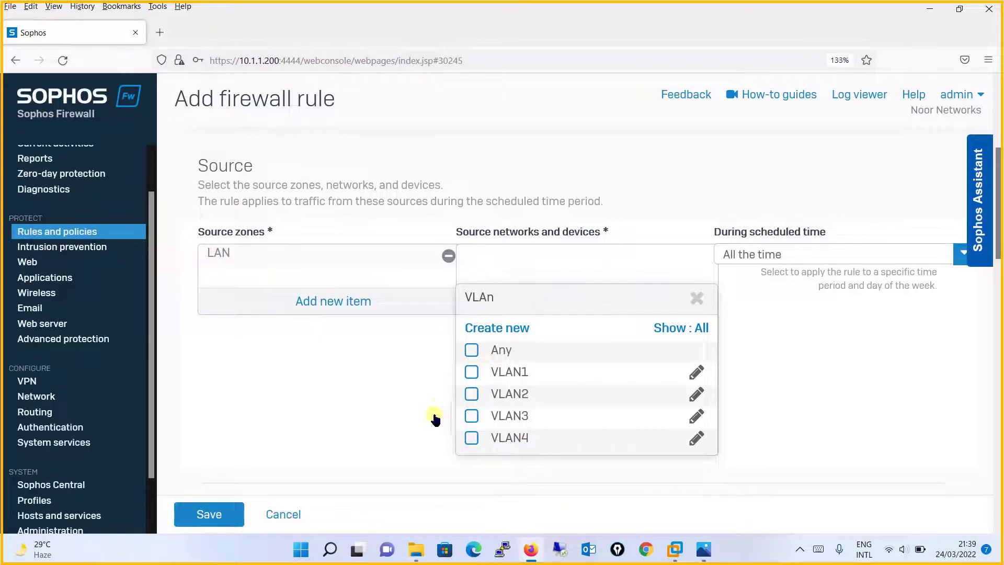
pyautogui.click(477, 374)
pyautogui.click(470, 395)
pyautogui.click(471, 416)
pyautogui.click(593, 466)
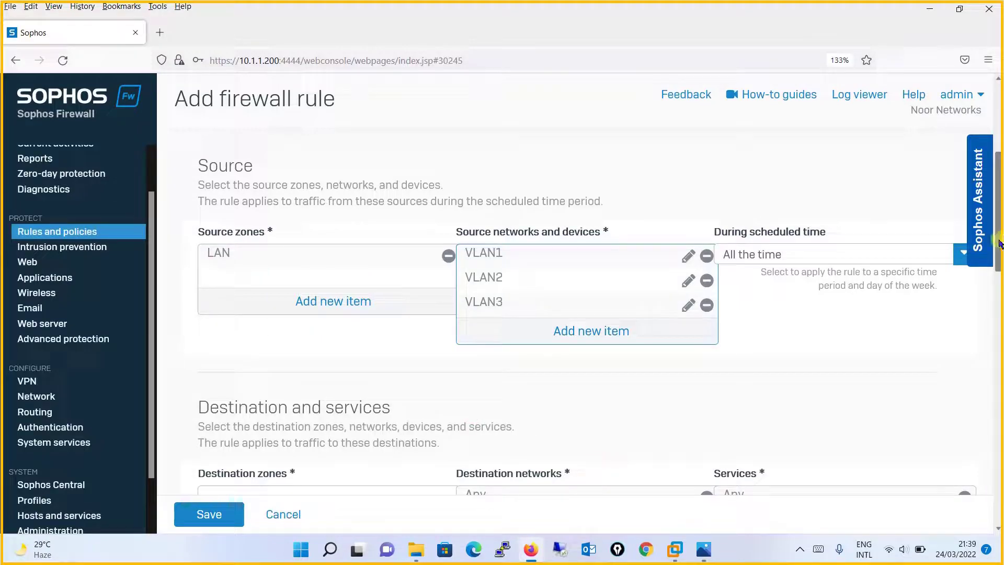
pyautogui.moveTo(998, 243); pyautogui.dragTo(989, 303)
# - Set destination zone LAN and replace Any with destination network VLAN4
pyautogui.click(333, 335)
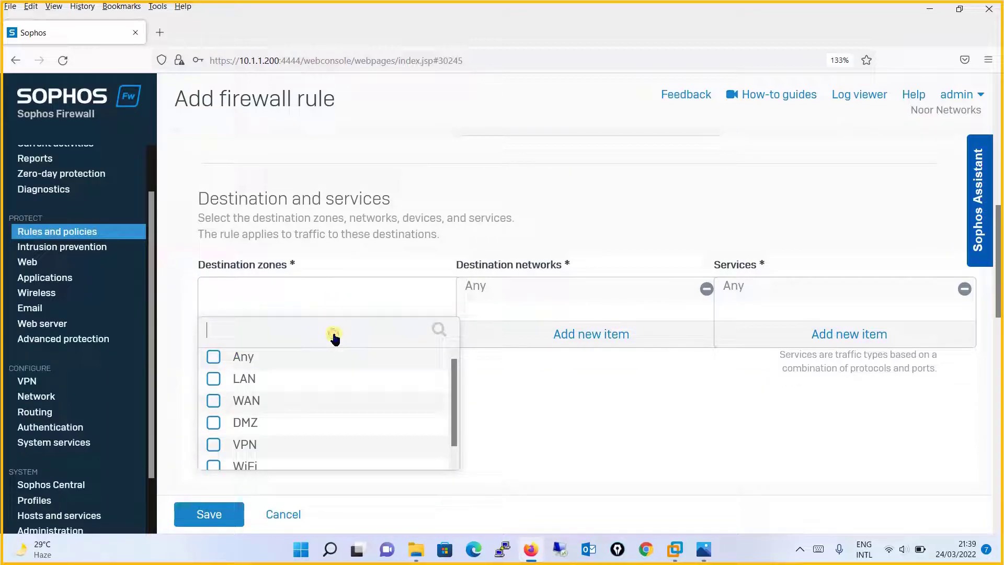
pyautogui.click(259, 385)
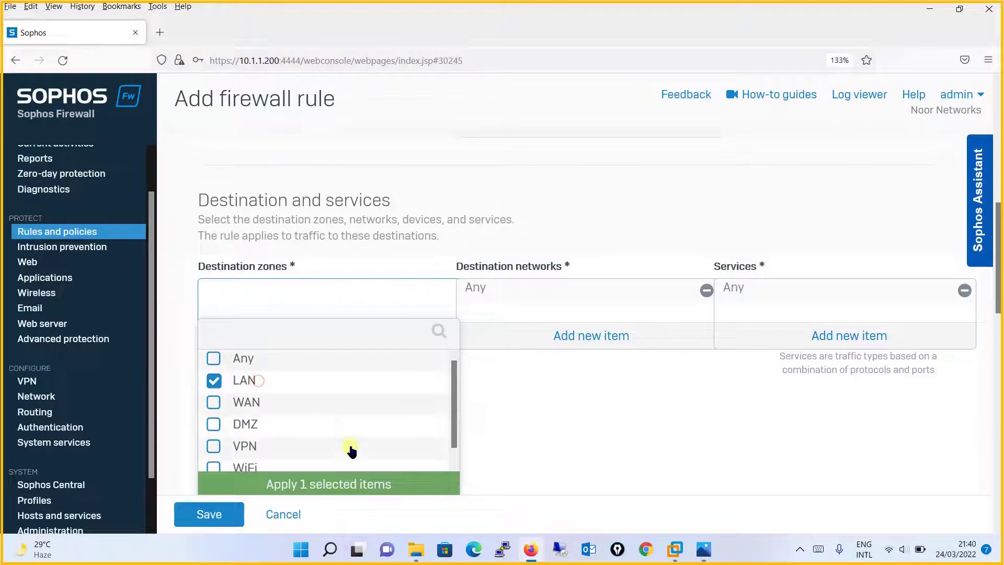
pyautogui.click(354, 482)
pyautogui.click(705, 290)
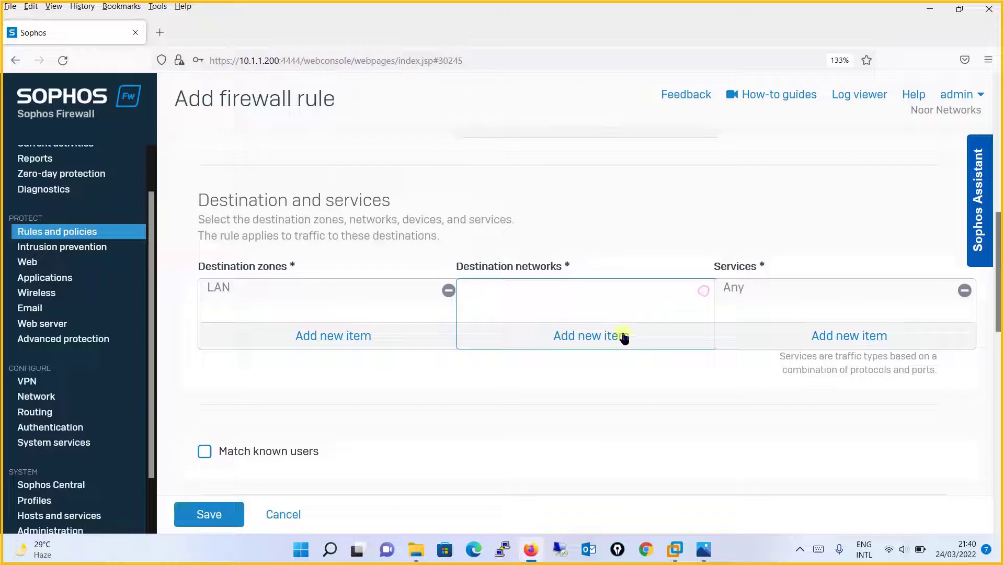
pyautogui.click(621, 338)
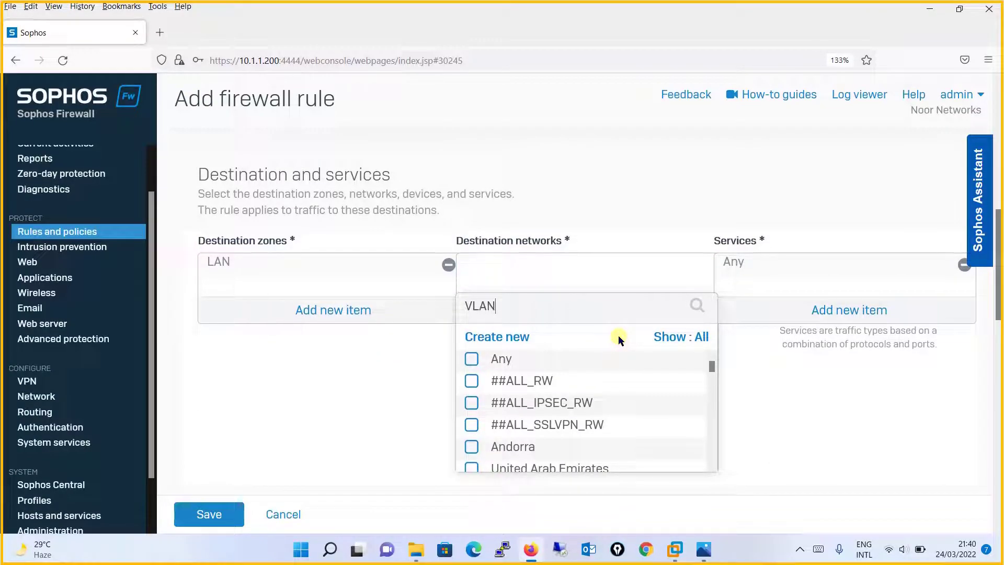
pyautogui.click(471, 447)
pyautogui.click(611, 482)
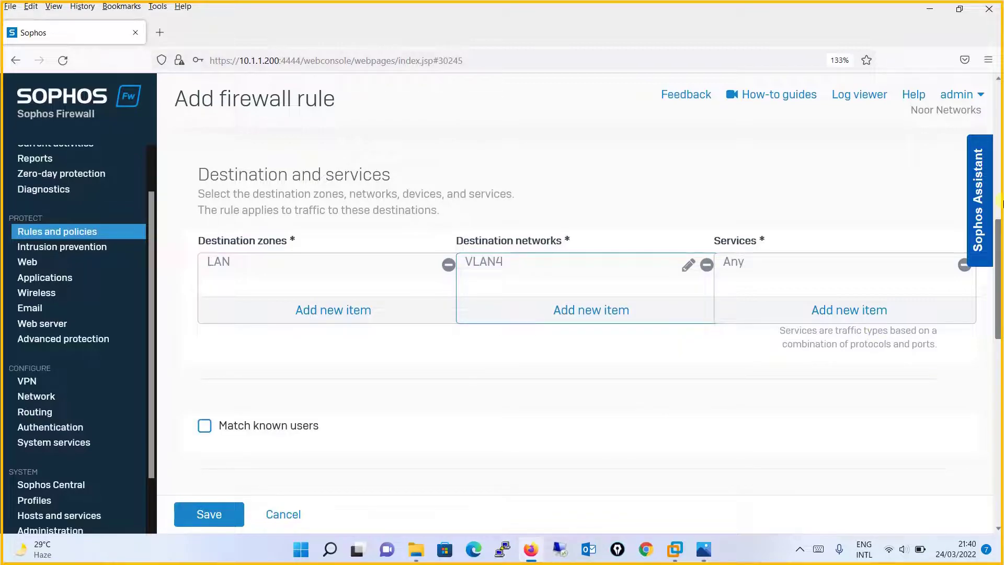
pyautogui.moveTo(999, 248); pyautogui.dragTo(993, 227)
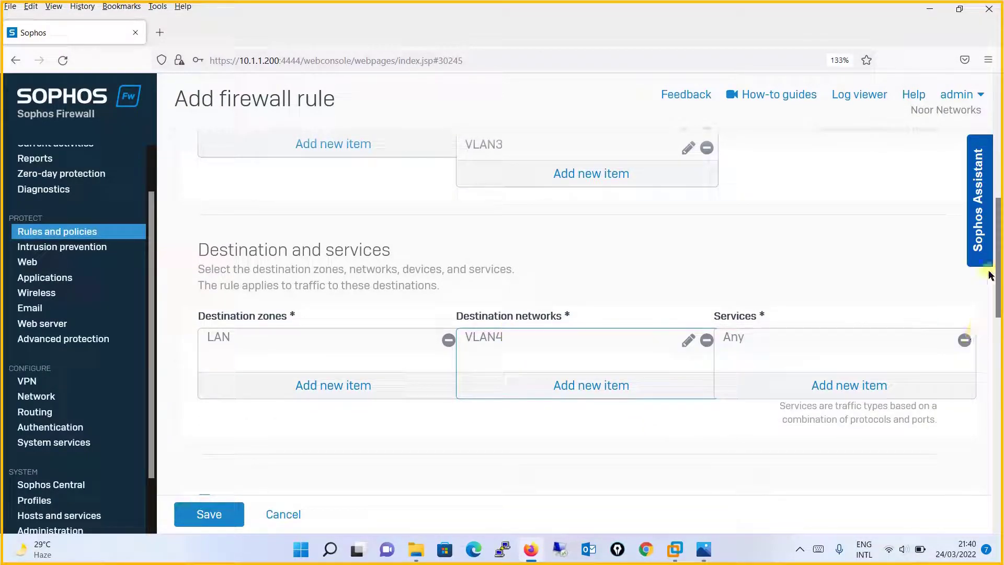
pyautogui.moveTo(998, 282); pyautogui.dragTo(999, 539)
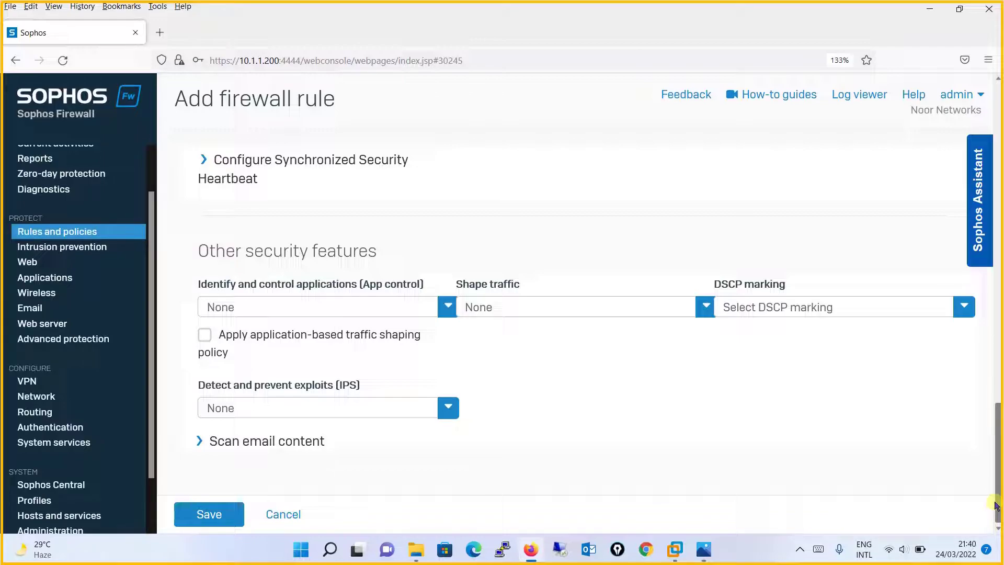
pyautogui.moveTo(998, 506); pyautogui.dragTo(963, 144)
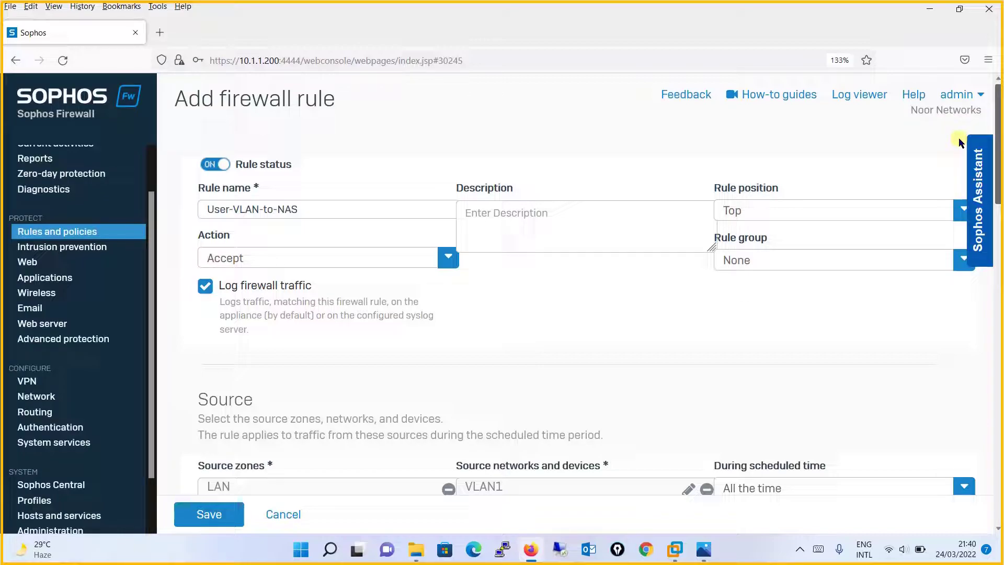
pyautogui.scroll(-5, 949, 179)
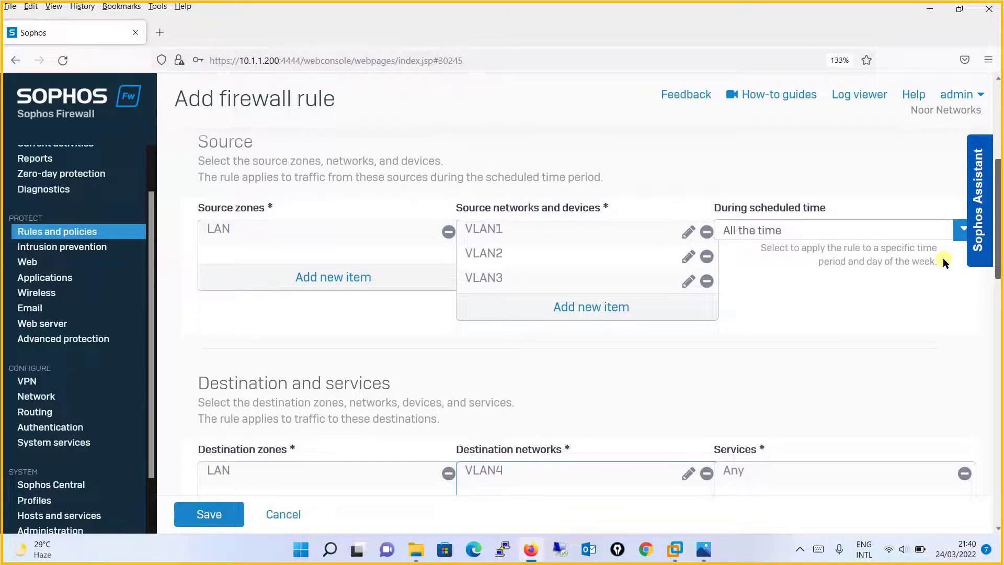
pyautogui.scroll(-1, 942, 259)
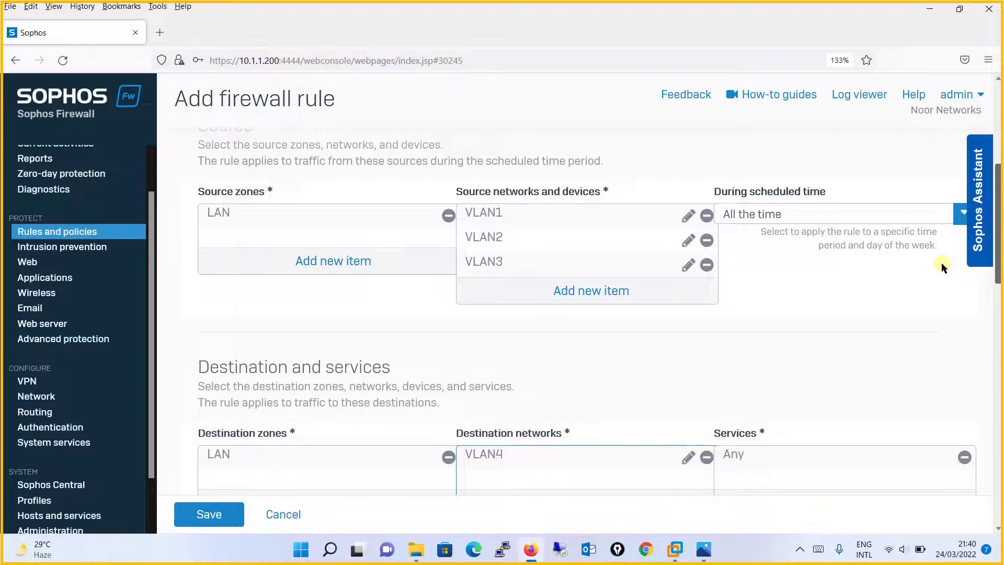
pyautogui.scroll(-2, 940, 265)
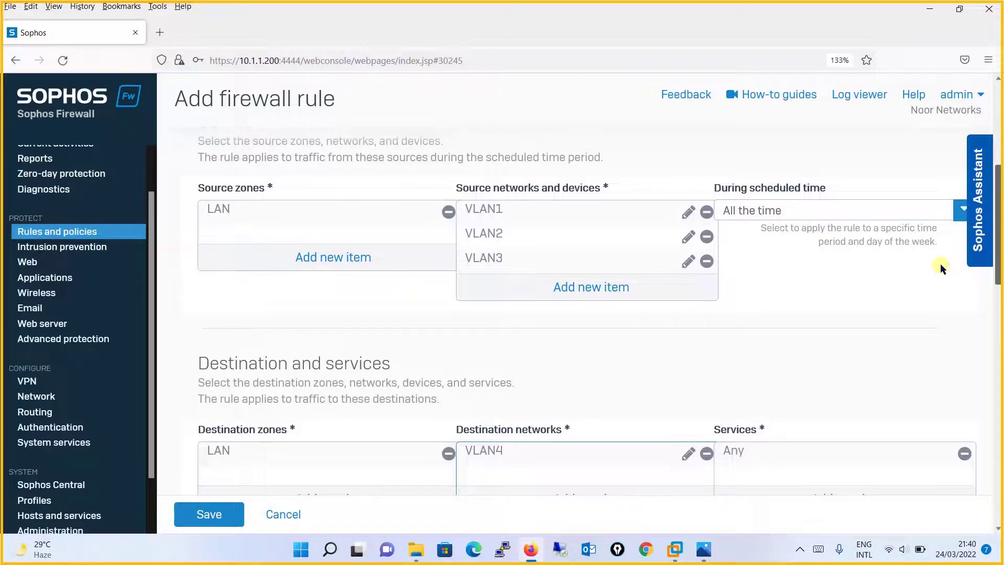
pyautogui.scroll(-2, 940, 274)
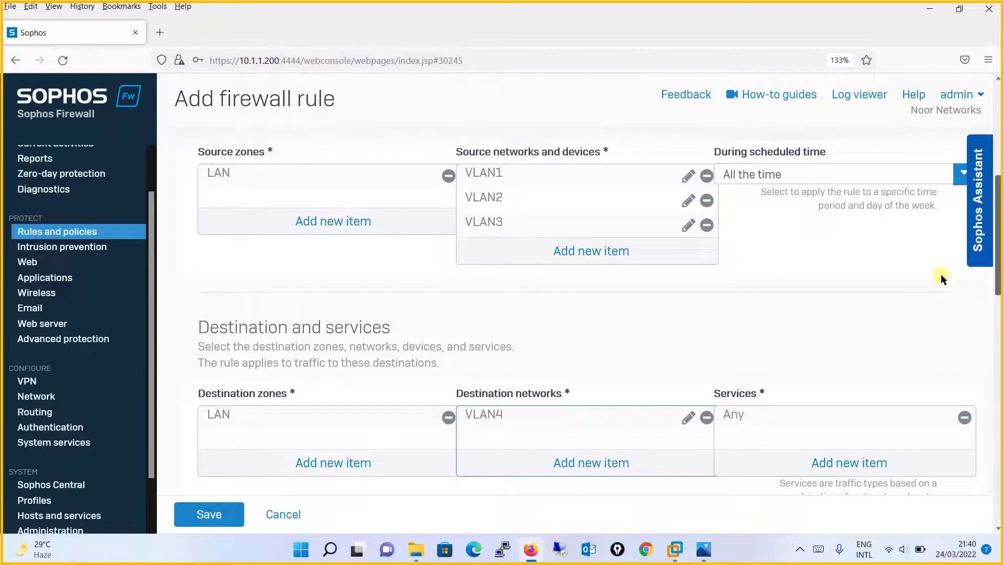
pyautogui.scroll(-12, 942, 276)
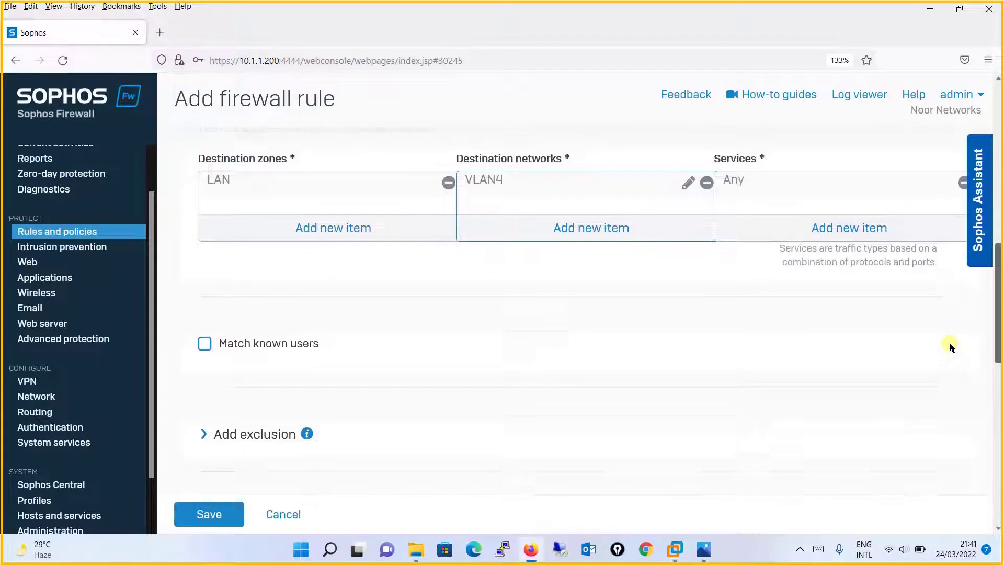
pyautogui.scroll(-4, 967, 452)
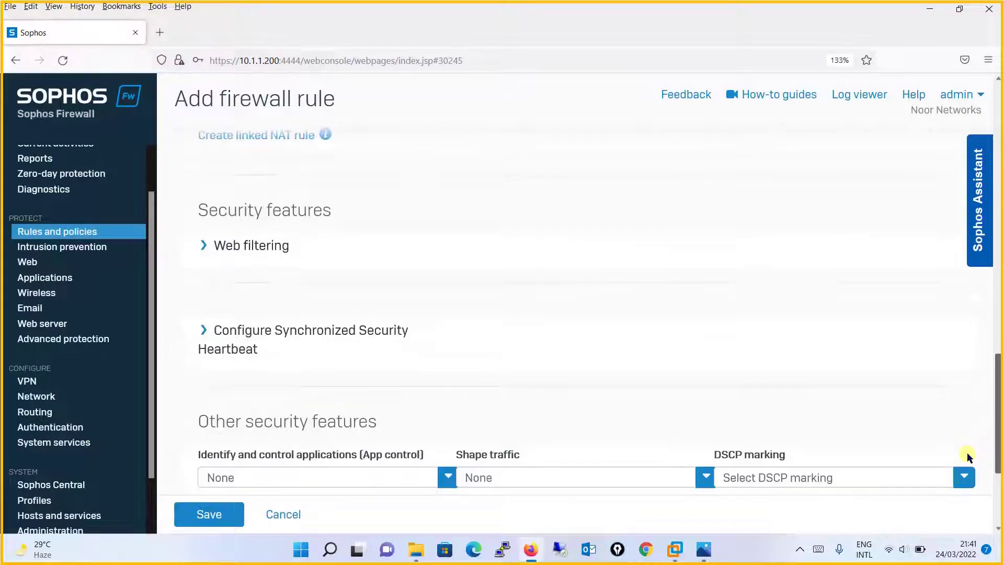
# - Save the User-VLAN-to-NAS firewall rule
pyautogui.click(194, 518)
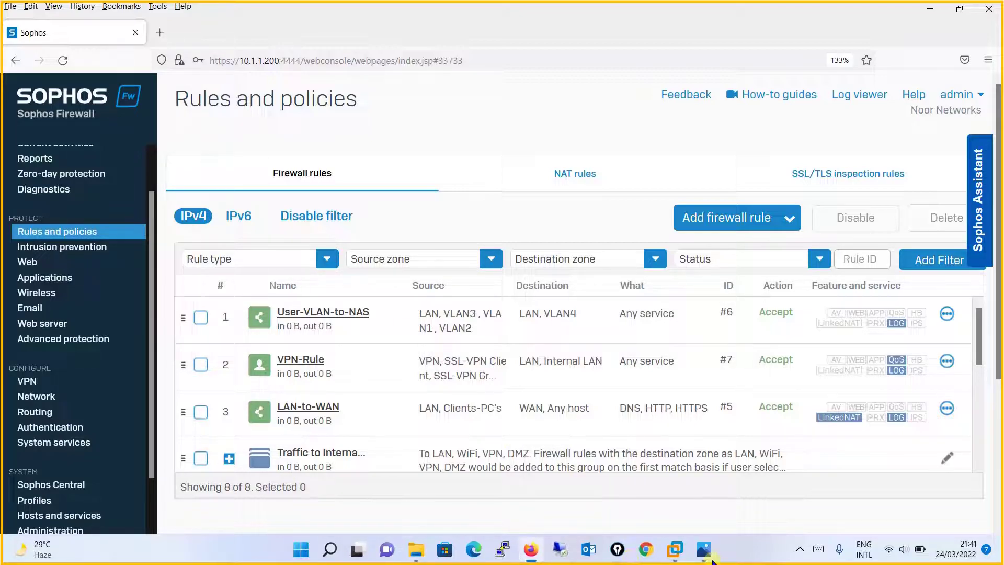
# - View the Inter VLAN Routing diagram, then switch back to the firewall rules page
pyautogui.moveTo(703, 549)
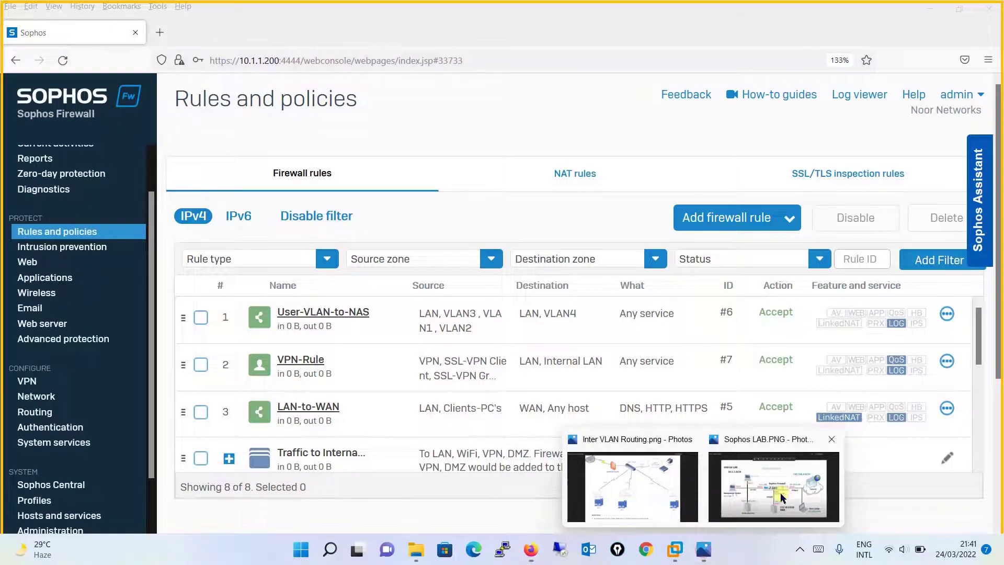
pyautogui.click(643, 479)
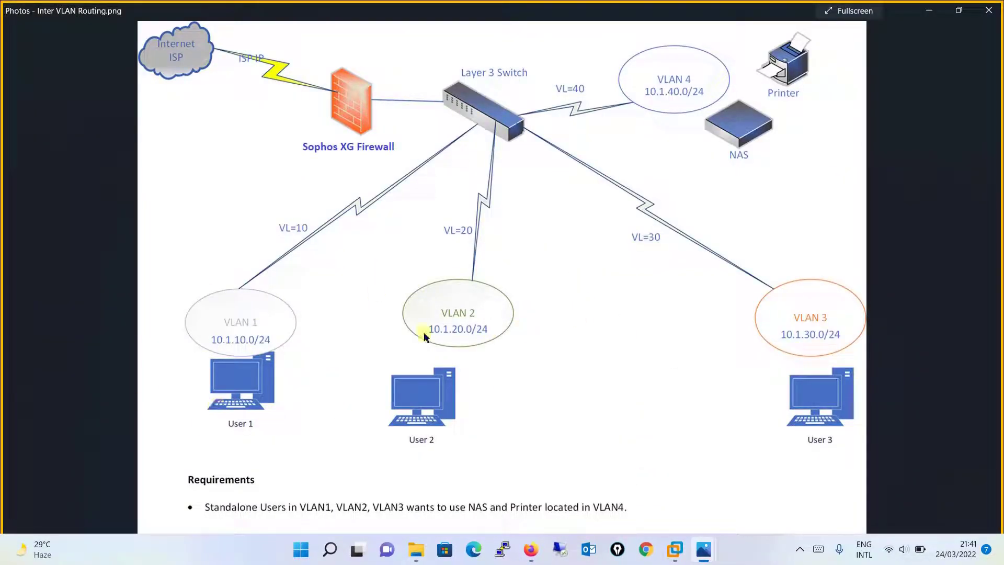
pyautogui.hotkey('alt', 'Tab')
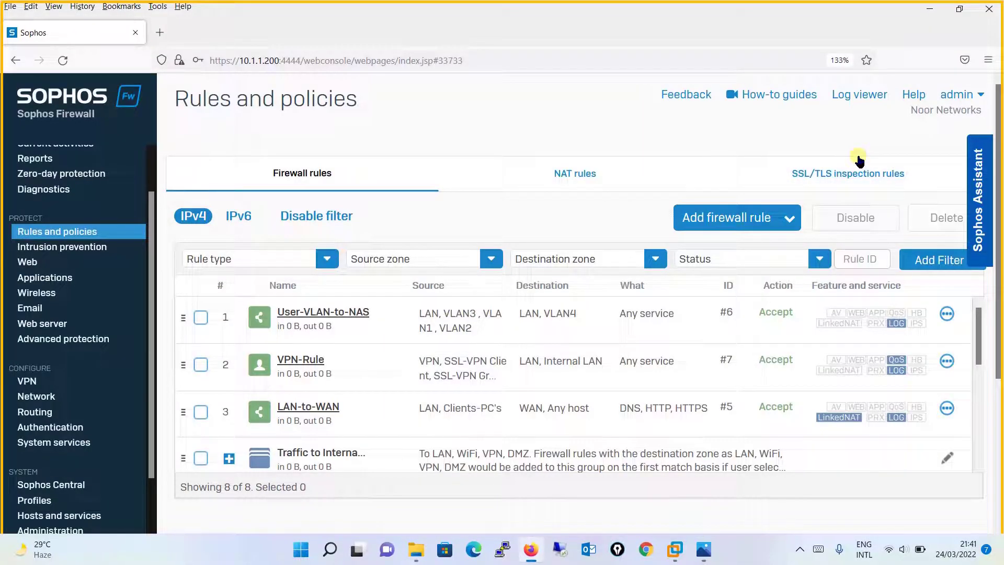
# - Start a new firewall rule named VLAN1-to-VLAN2
pyautogui.click(771, 221)
pyautogui.click(686, 259)
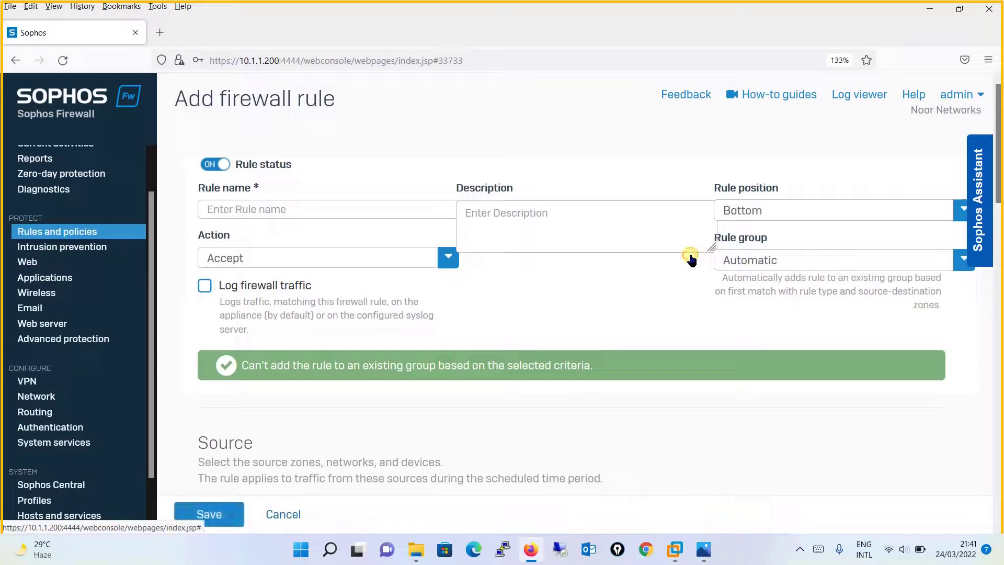
pyautogui.click(392, 217)
pyautogui.write('VLAn')
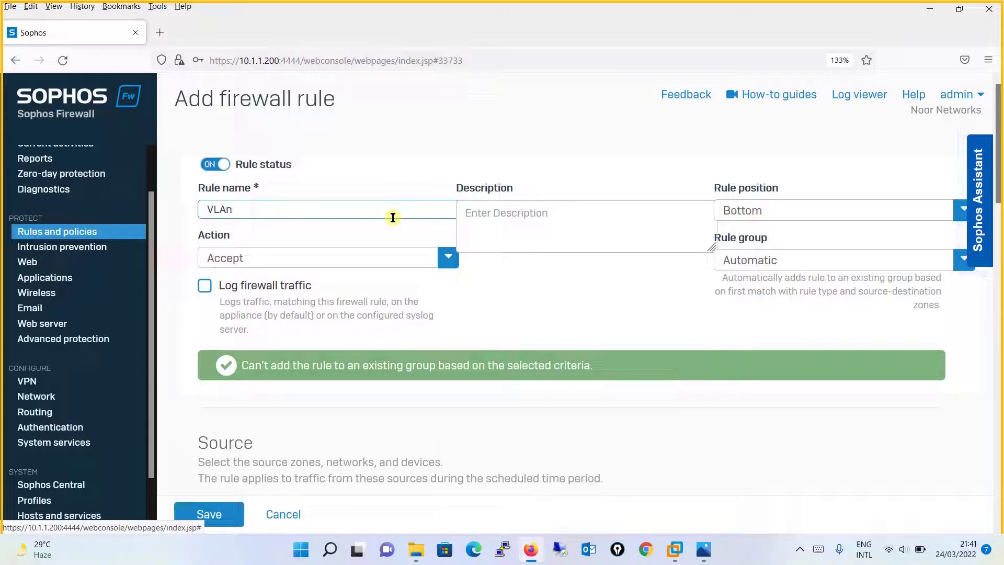
pyautogui.press('BackSpace')
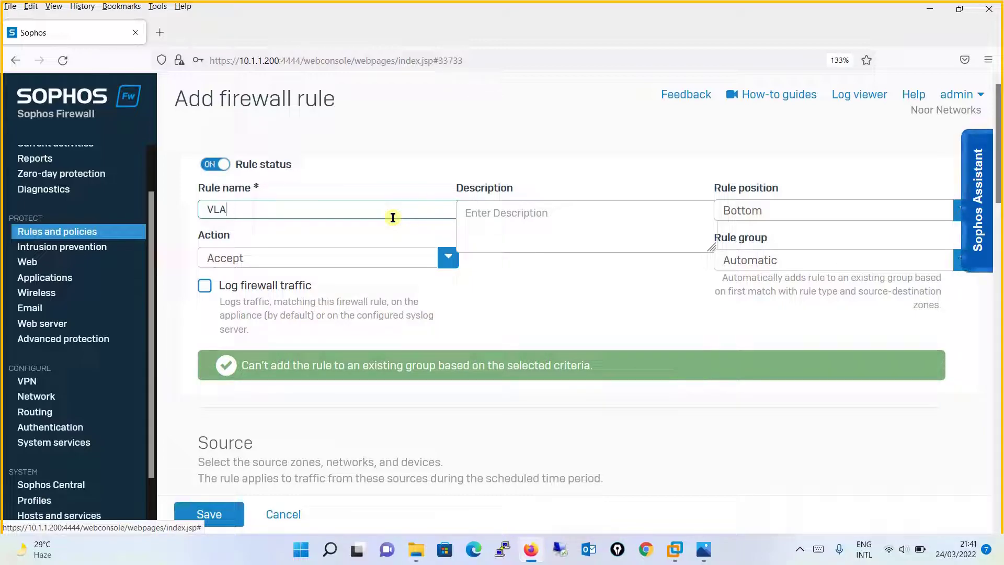
pyautogui.write('N1-to-VLAN2')
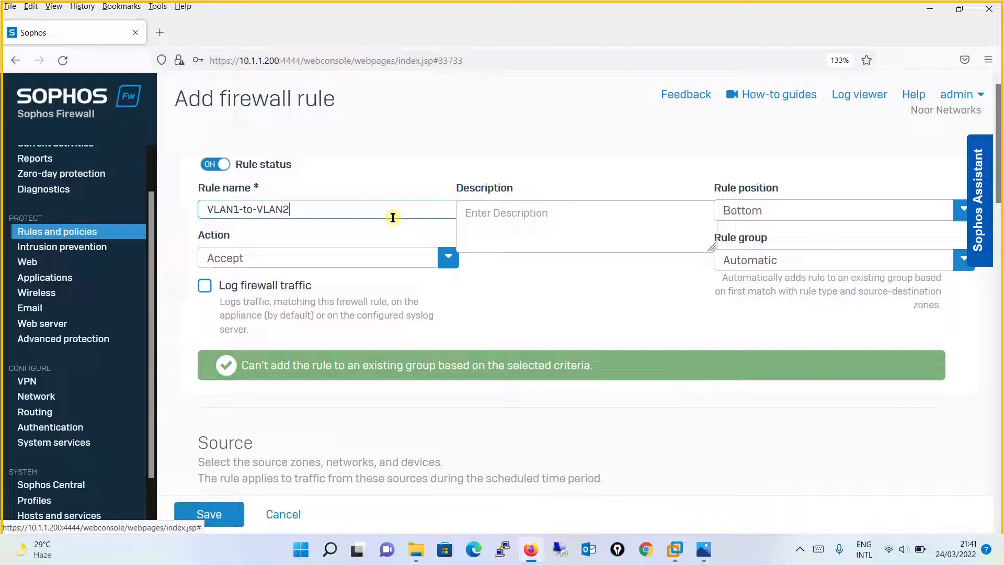
# - Set rule position Top and rule group None, and enable traffic logging
pyautogui.click(761, 209)
pyautogui.click(738, 237)
pyautogui.click(753, 265)
pyautogui.click(733, 314)
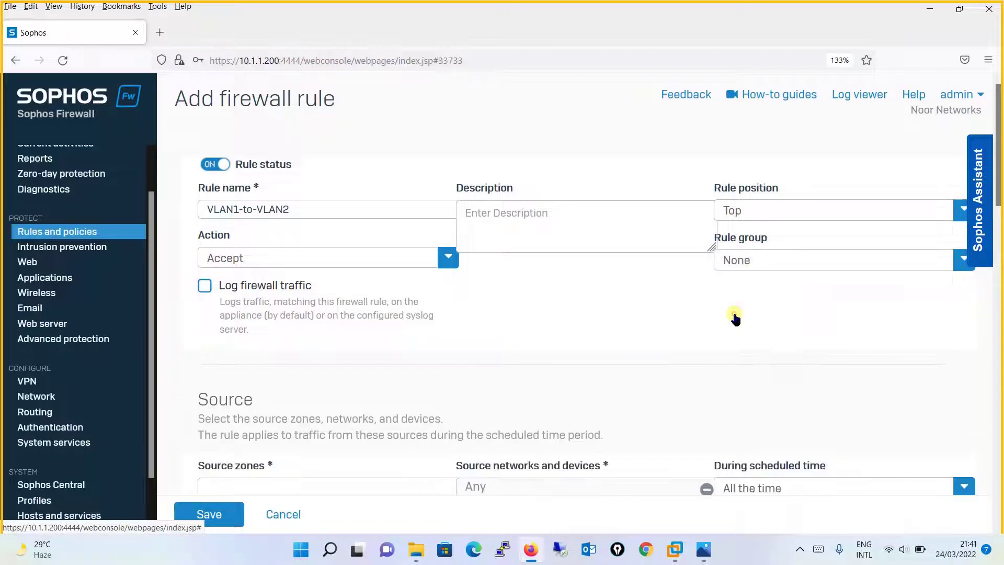
pyautogui.click(204, 285)
pyautogui.moveTo(996, 155); pyautogui.dragTo(989, 261)
pyautogui.scroll(3, 989, 261)
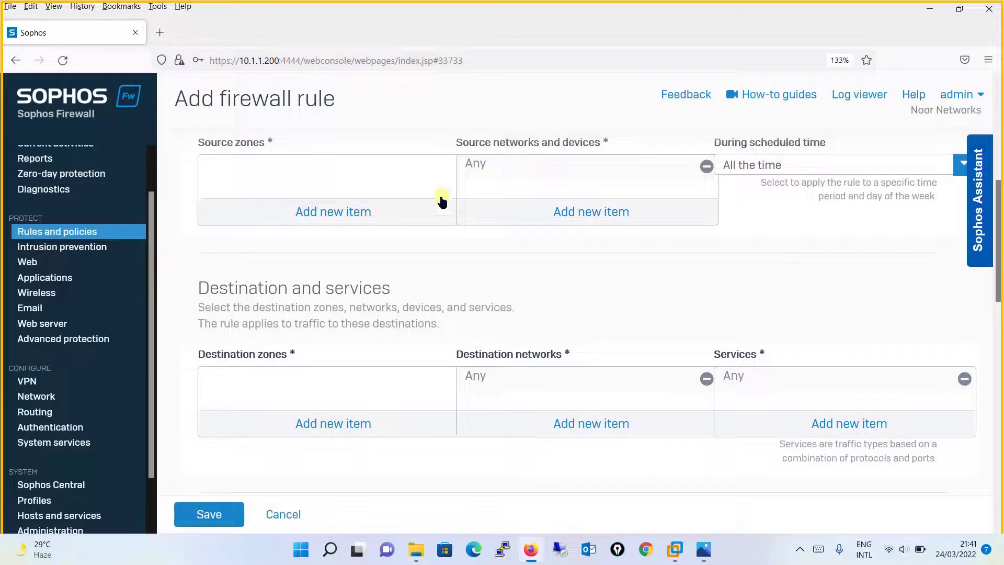
# - Set source zone LAN and replace Any with source network VLAN1
pyautogui.click(370, 208)
pyautogui.click(277, 258)
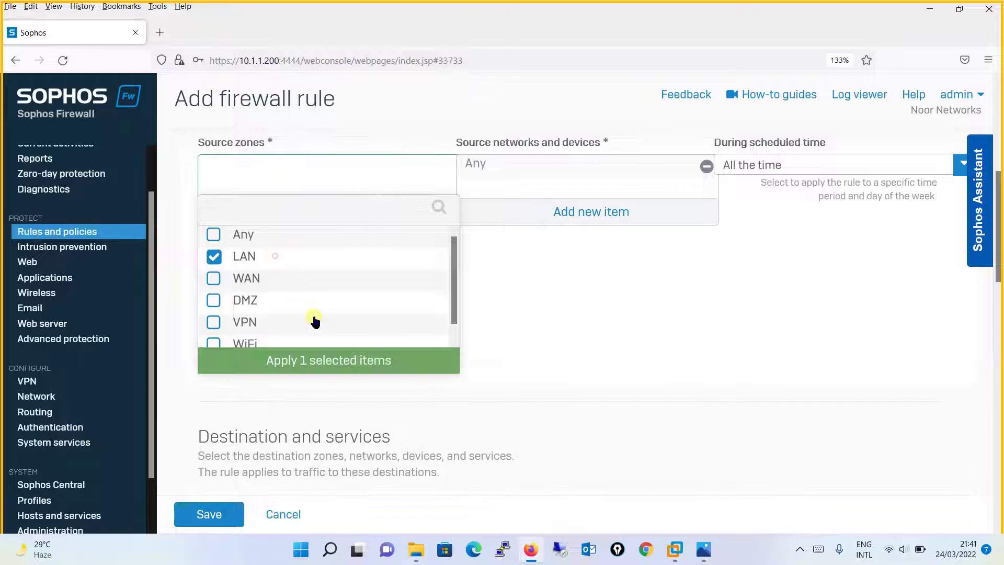
pyautogui.click(338, 356)
pyautogui.click(707, 166)
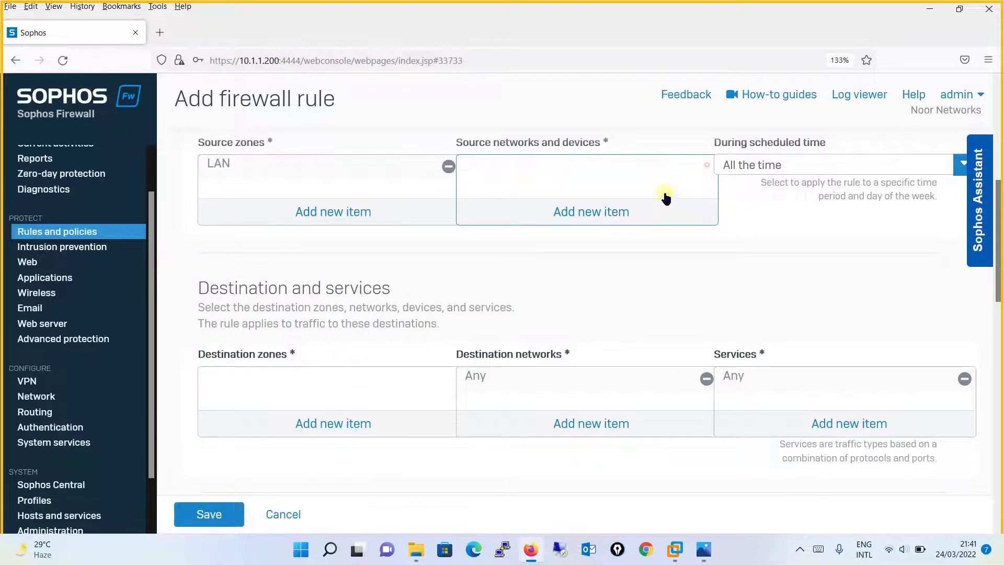
pyautogui.click(638, 209)
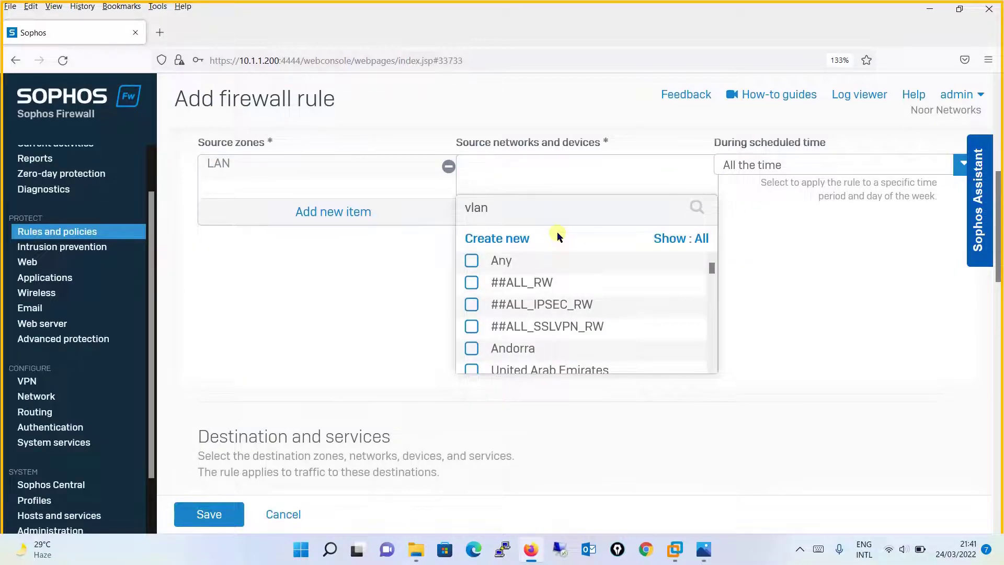
pyautogui.click(515, 284)
pyautogui.click(530, 372)
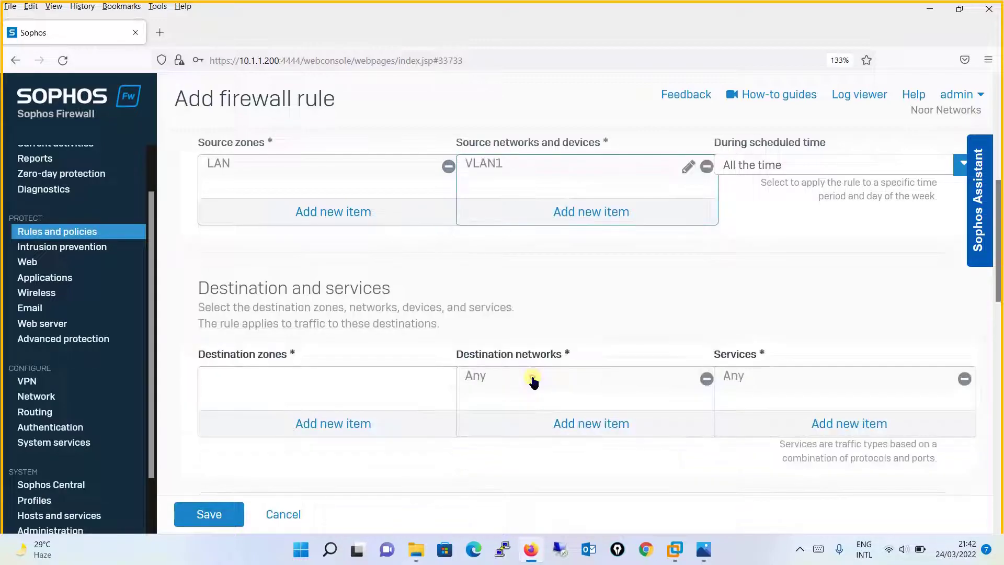
# - Set destination zone LAN and replace Any with destination network VLAN2
pyautogui.click(304, 424)
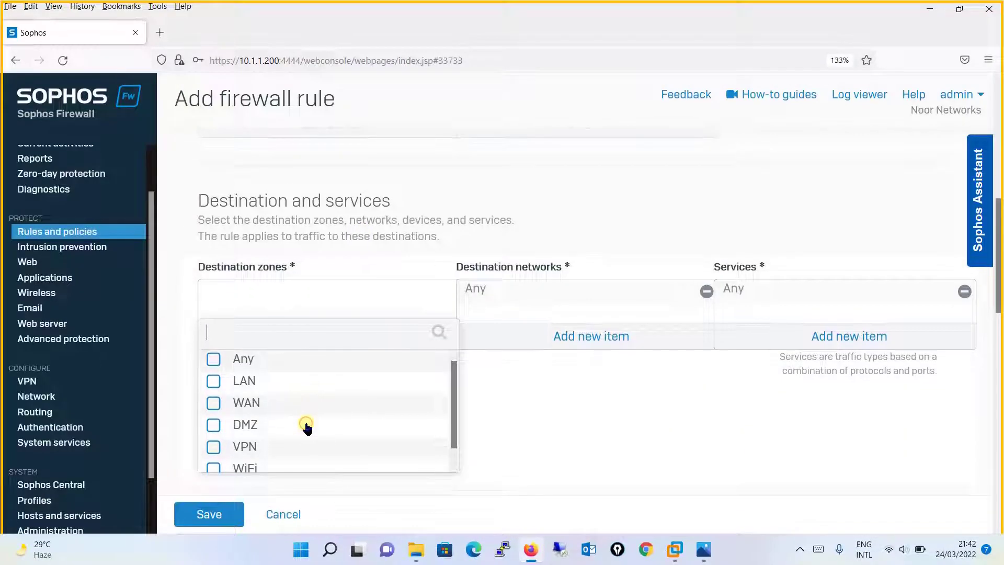
pyautogui.click(213, 380)
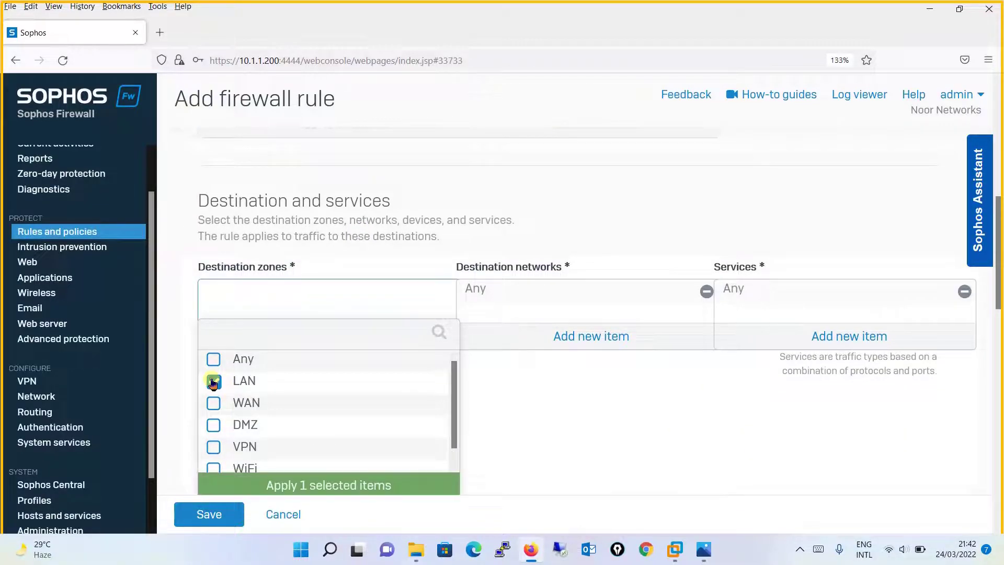
pyautogui.click(338, 482)
pyautogui.click(707, 291)
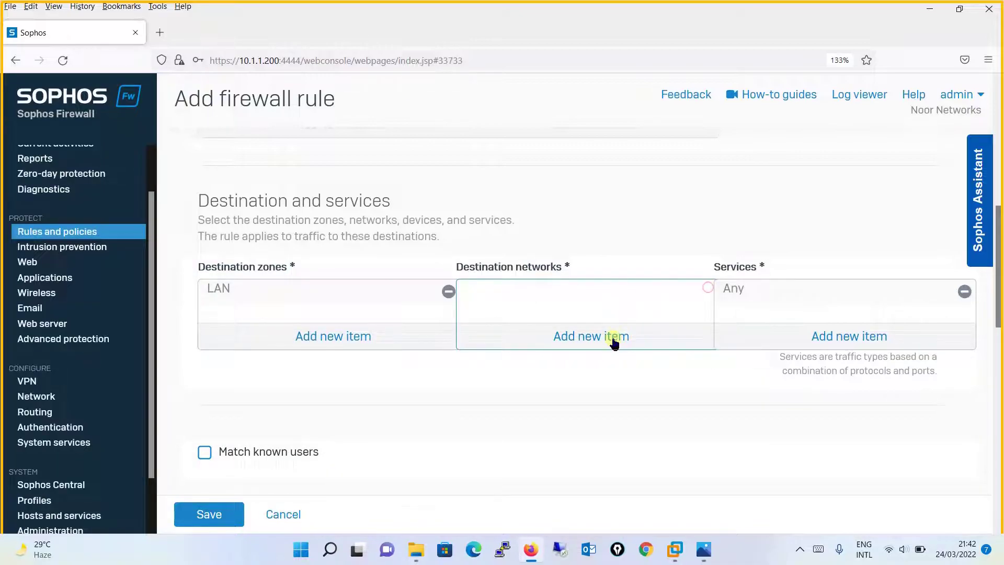
pyautogui.click(611, 339)
pyautogui.write('VLAN')
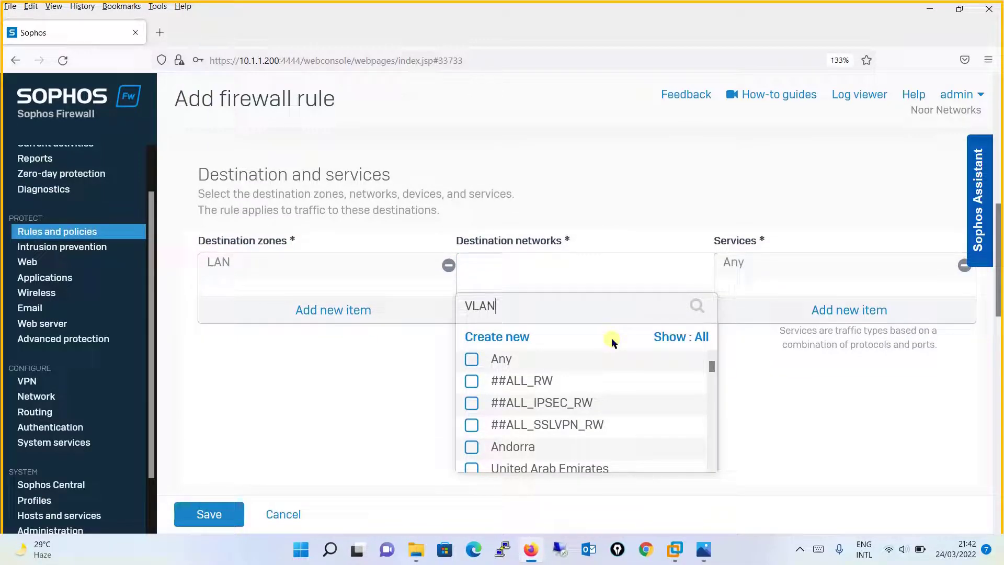
pyautogui.write('2')
pyautogui.click(472, 381)
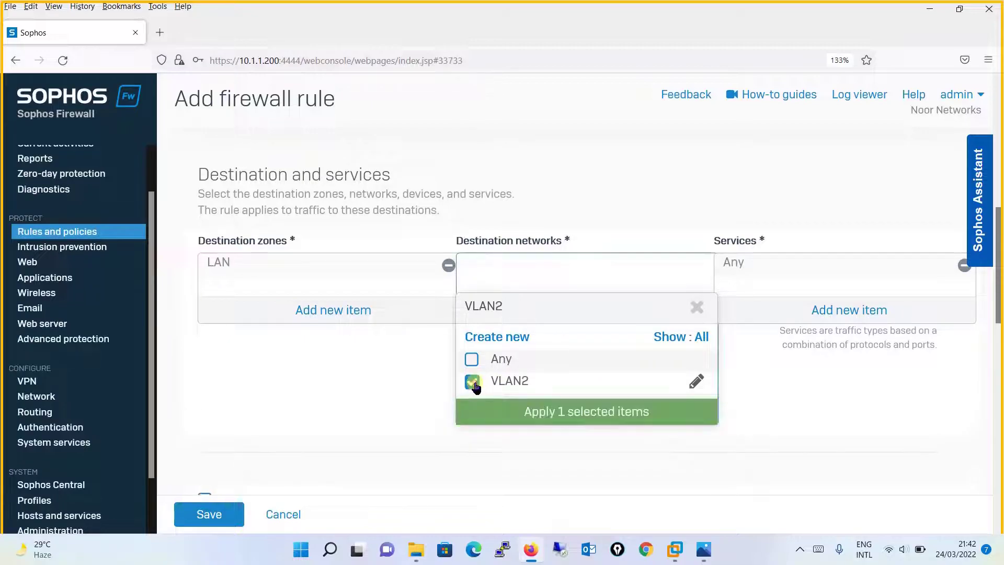
pyautogui.click(541, 410)
pyautogui.moveTo(998, 250); pyautogui.dragTo(999, 156)
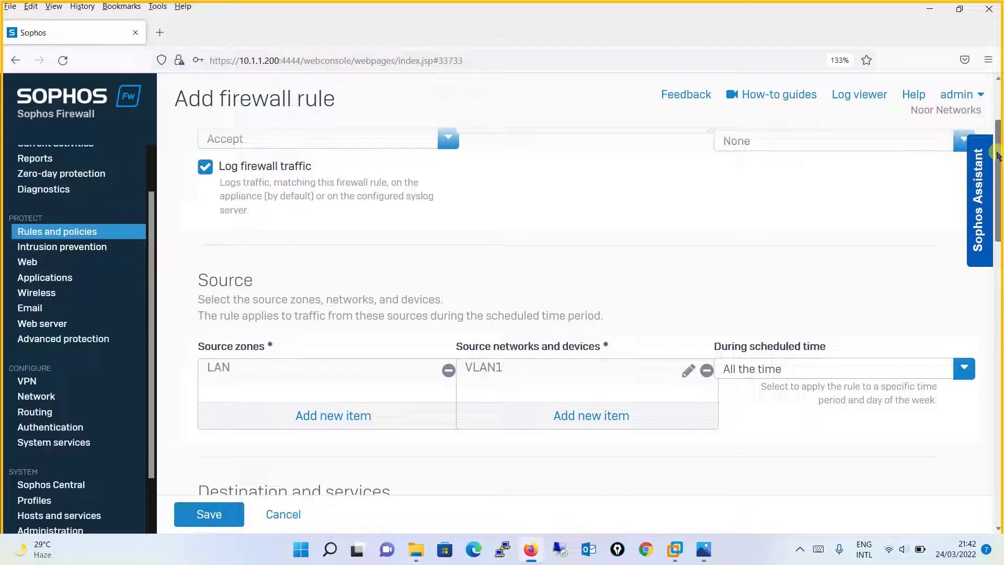
# - Add VLAN2 as a second source and VLAN1 as a second destination, then save the rule
pyautogui.click(581, 418)
pyautogui.write('VLAN2')
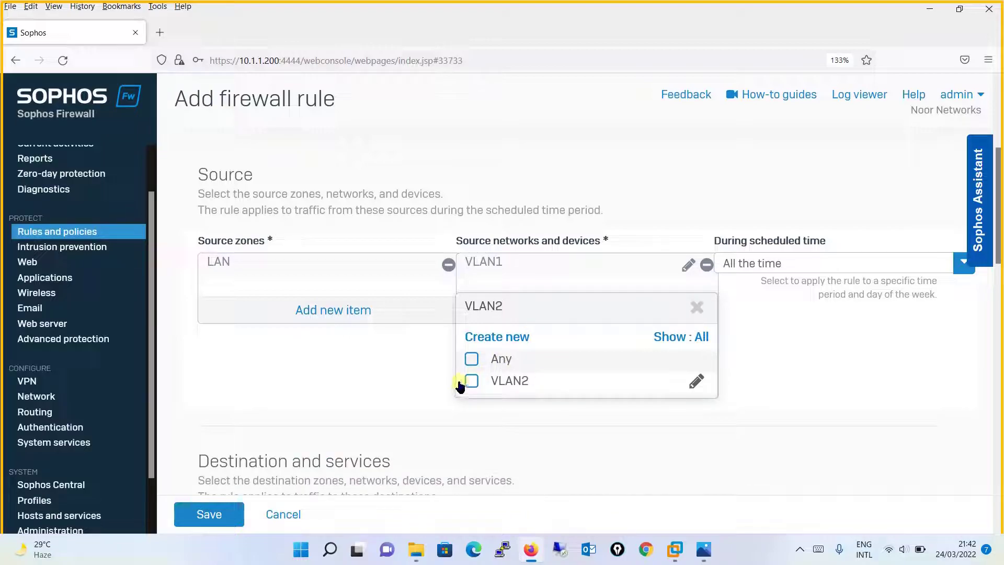
pyautogui.click(464, 383)
pyautogui.click(570, 412)
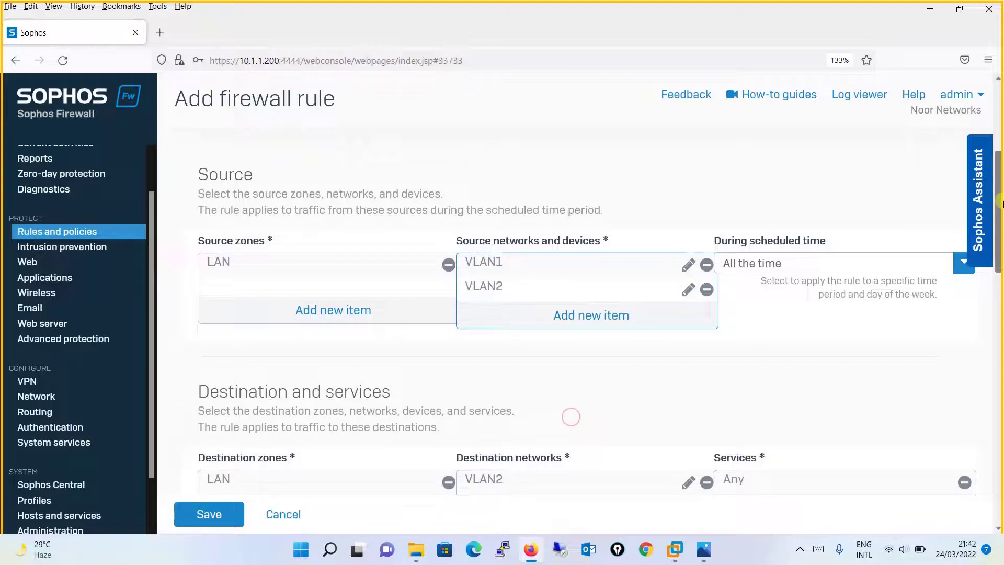
pyautogui.scroll(-5, 570, 417)
pyautogui.click(619, 297)
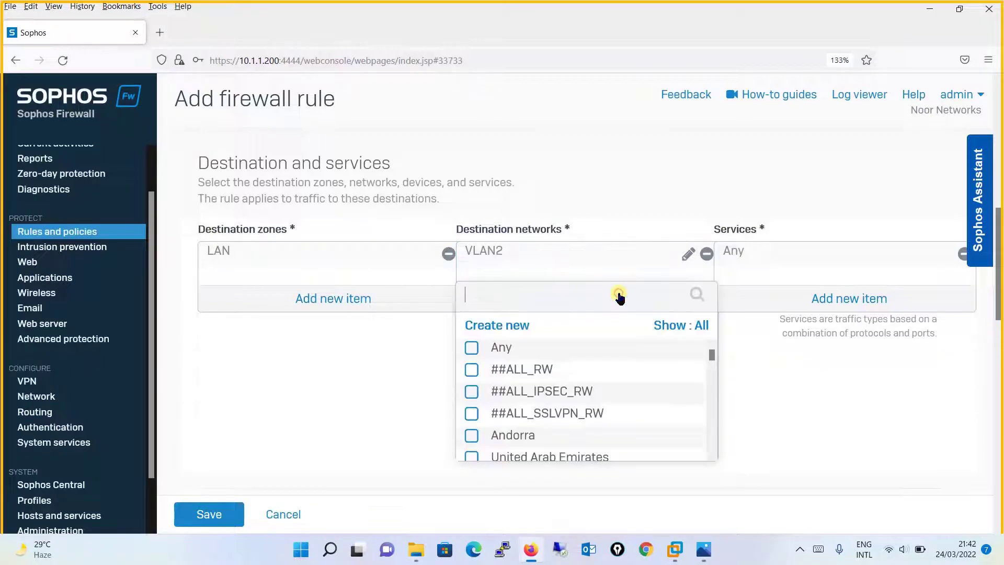
pyautogui.write('VLAN')
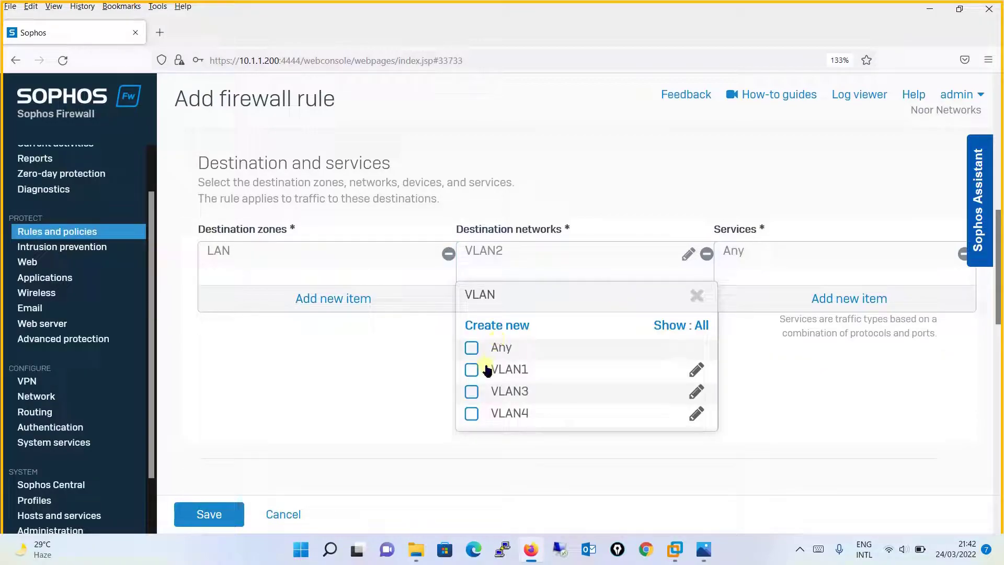
pyautogui.click(488, 369)
pyautogui.click(578, 440)
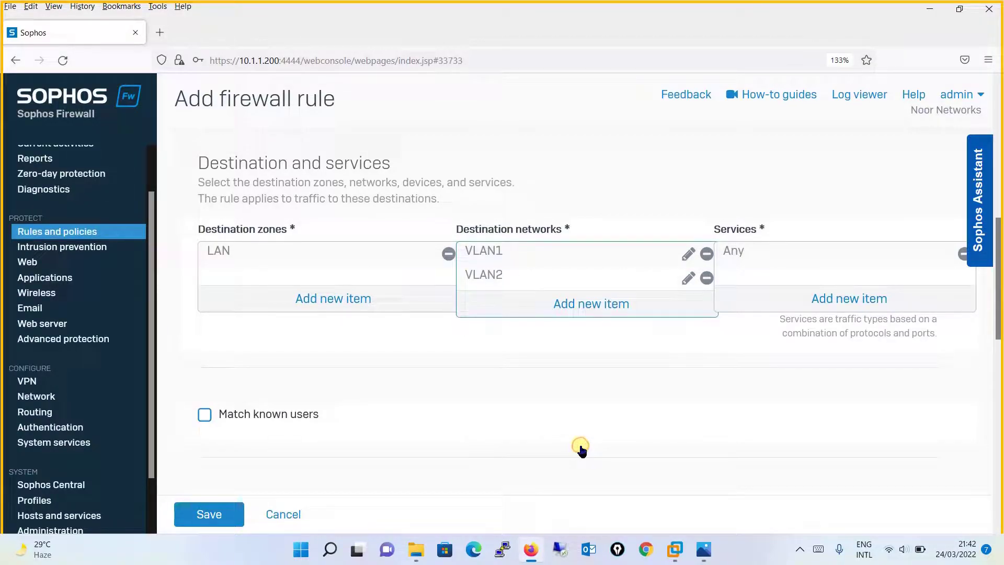
pyautogui.moveTo(999, 269); pyautogui.dragTo(998, 530)
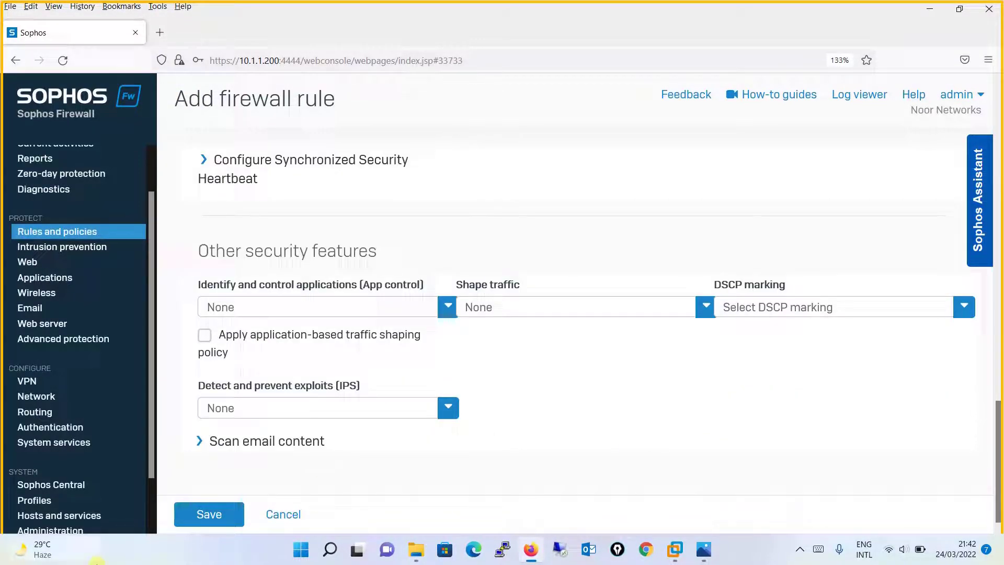
pyautogui.click(197, 517)
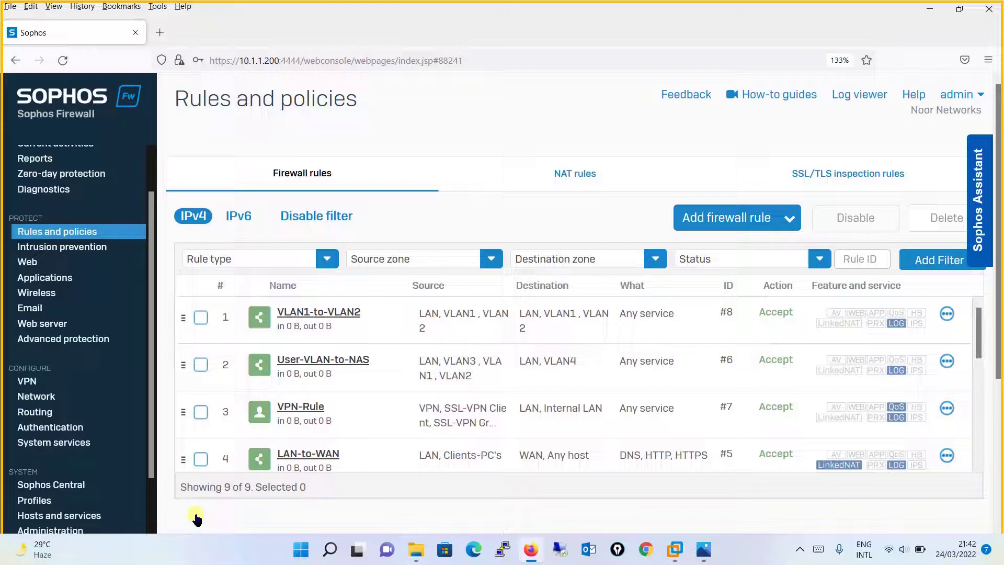
# - Check the Inter VLAN Routing diagram in Photos, then return to the firewall rules list
pyautogui.hotkey('alt', 'Tab')
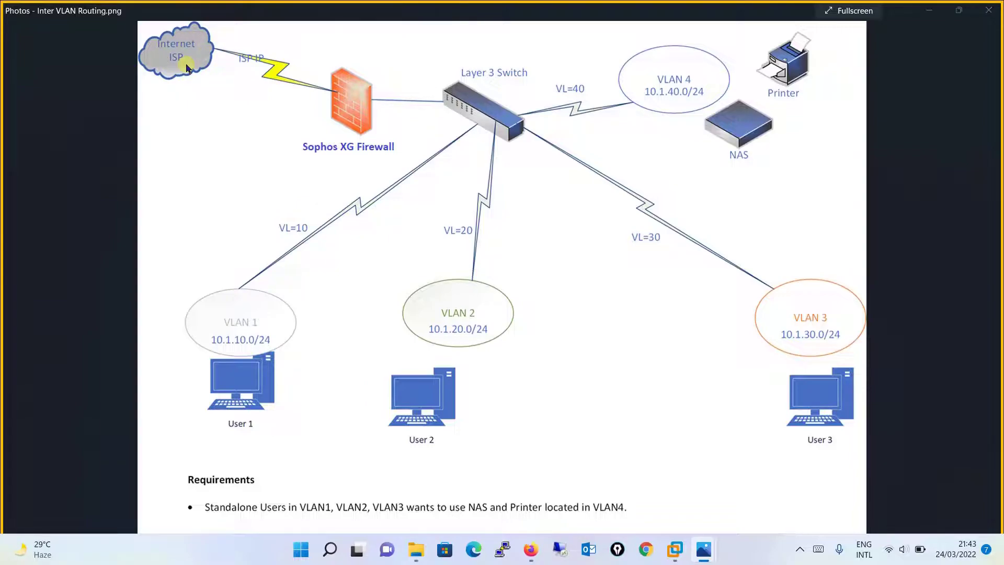
pyautogui.hotkey('alt', 'Tab')
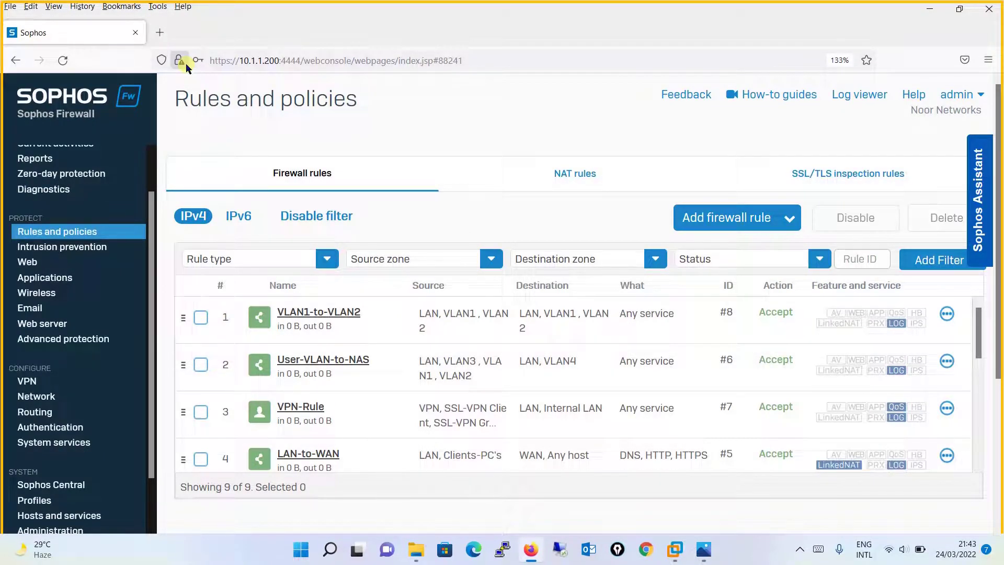
# - Create a new firewall rule named VLAN1-to-WAN at Top position, group None, with traffic logging enabled
pyautogui.click(777, 215)
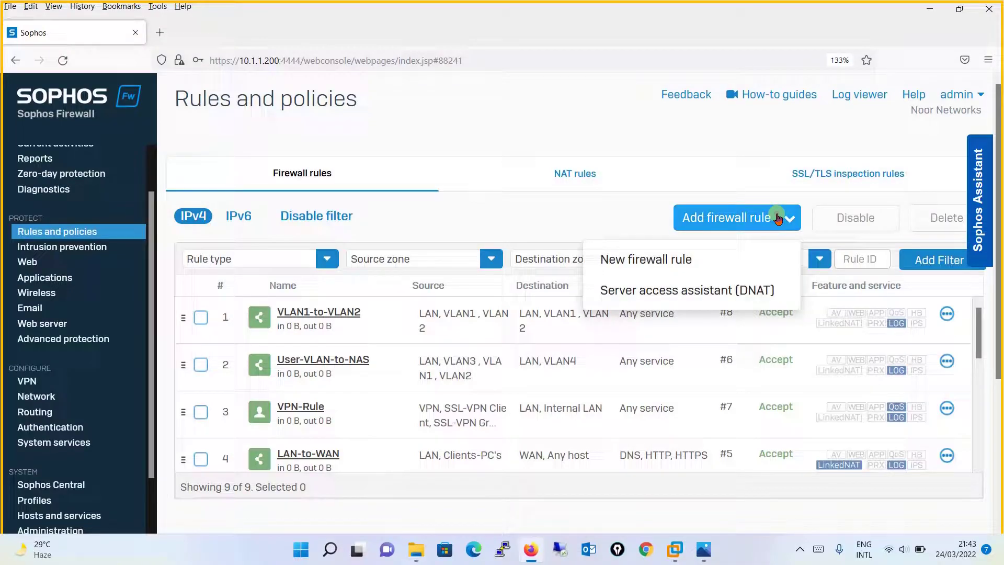
pyautogui.click(725, 257)
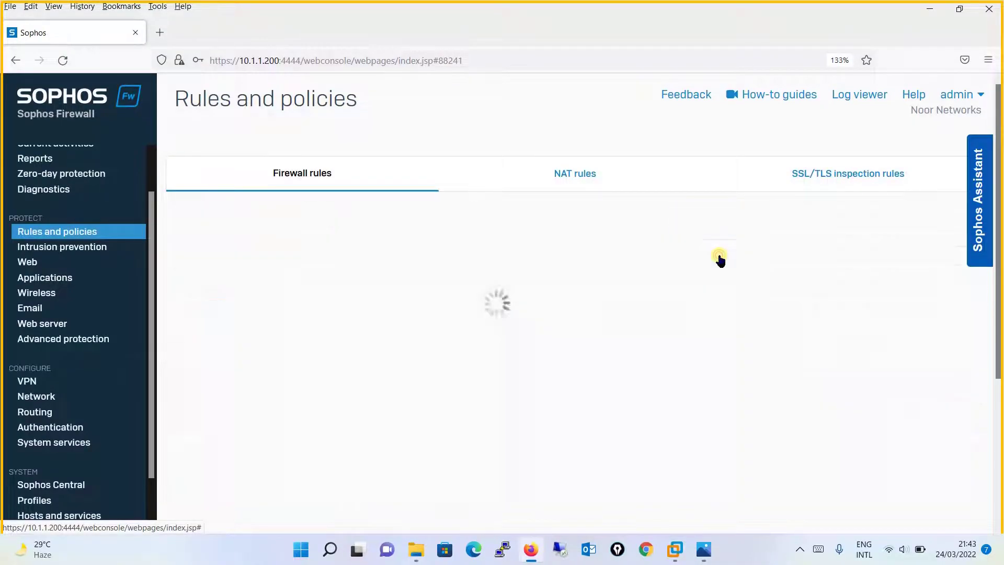
pyautogui.click(384, 206)
pyautogui.write('VLAN10')
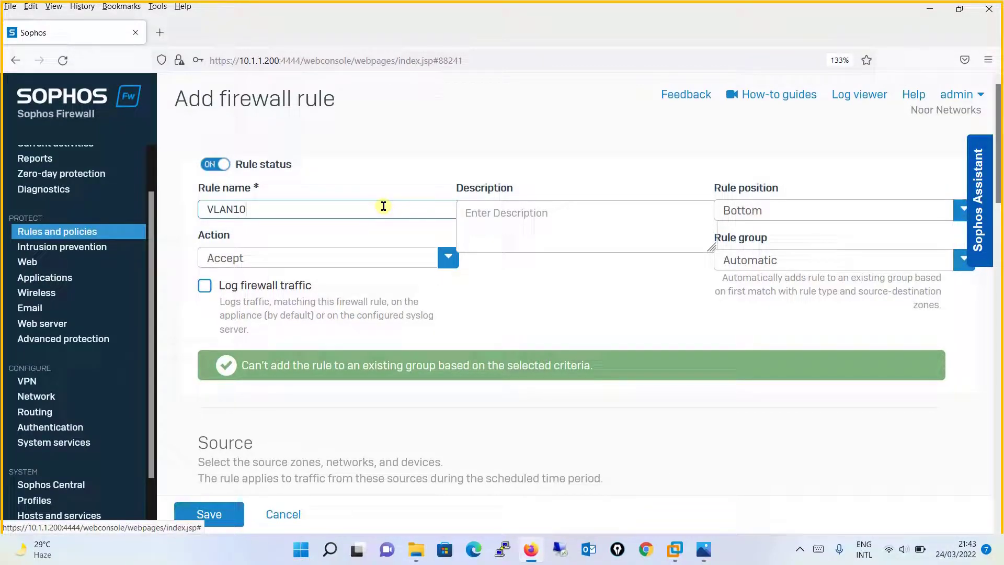
pyautogui.press('BackSpace')
pyautogui.write('-to-WAN')
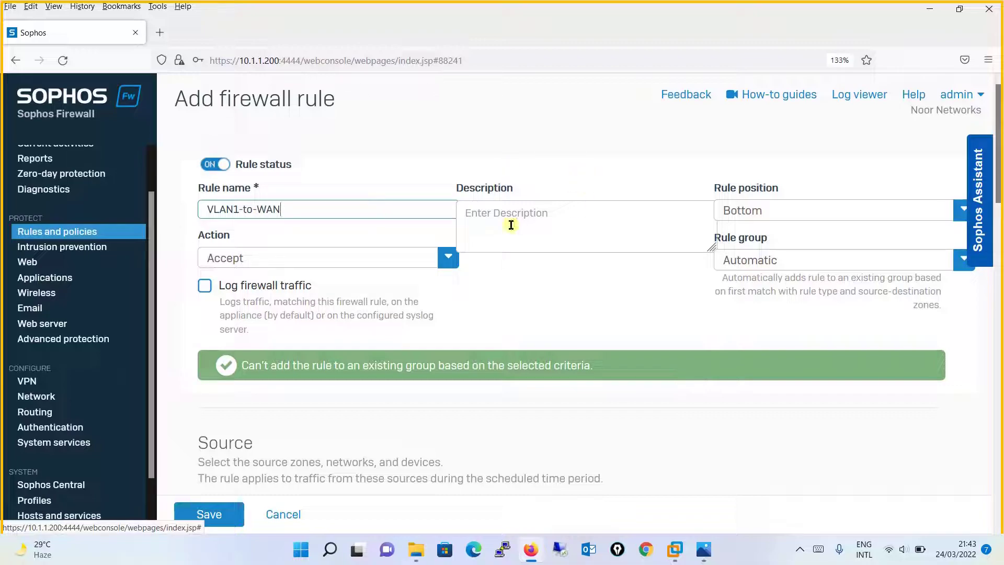
pyautogui.click(784, 214)
pyautogui.click(772, 243)
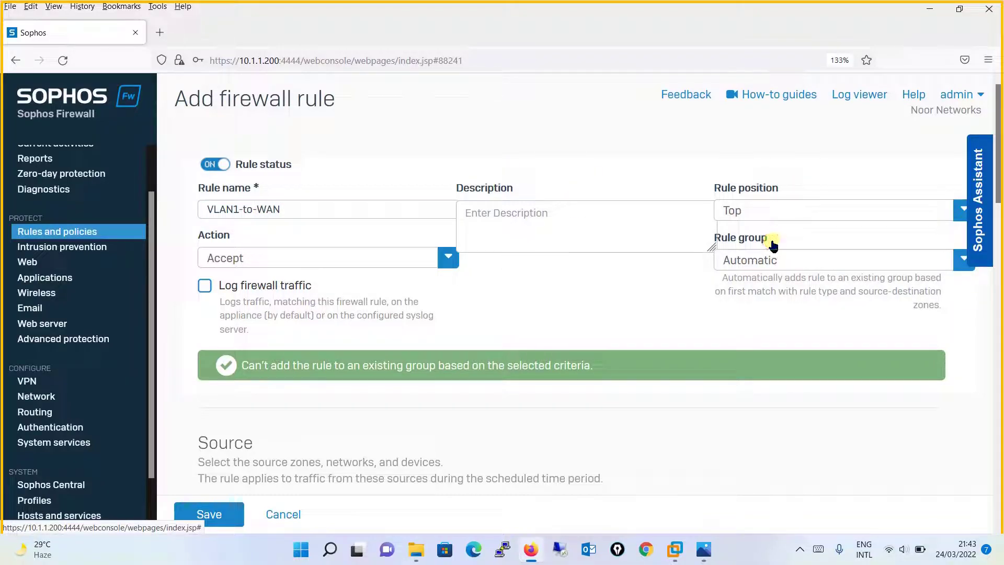
pyautogui.click(884, 262)
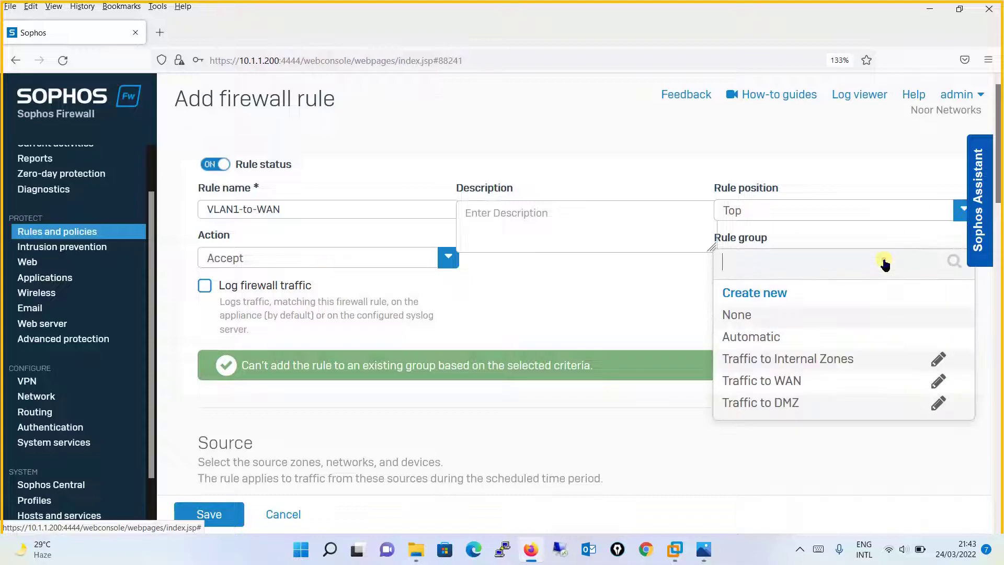
pyautogui.click(758, 317)
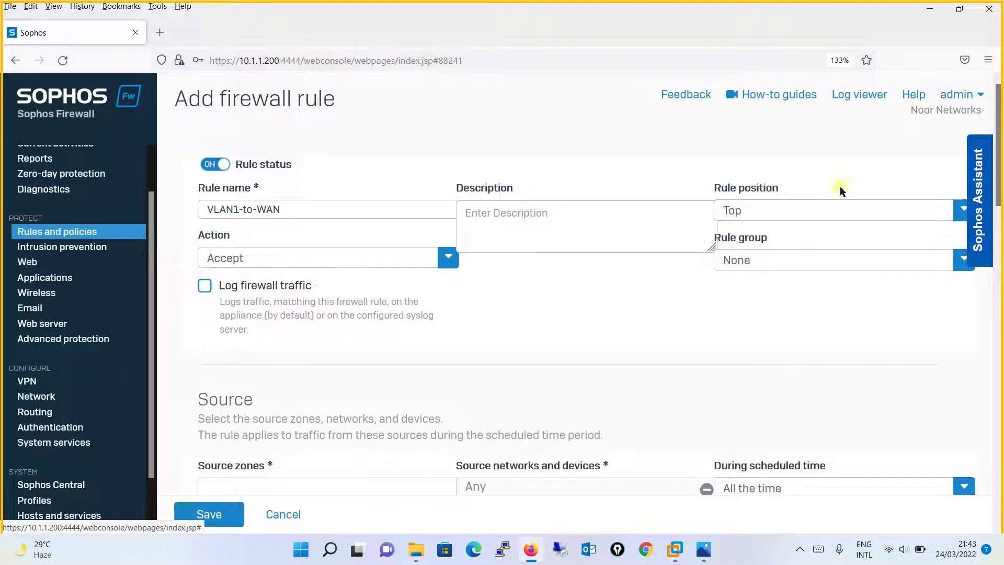
pyautogui.click(204, 287)
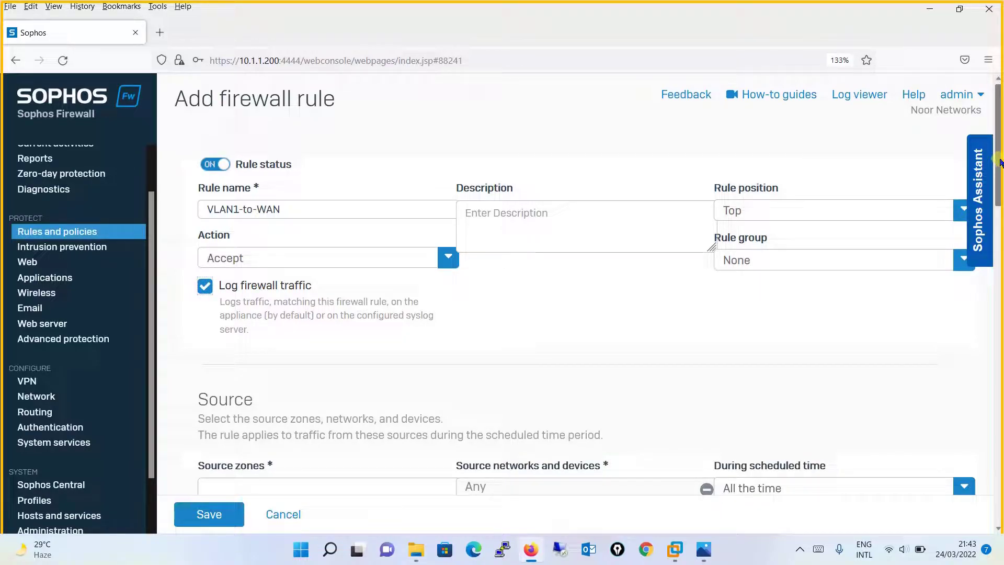
pyautogui.scroll(-5, 999, 163)
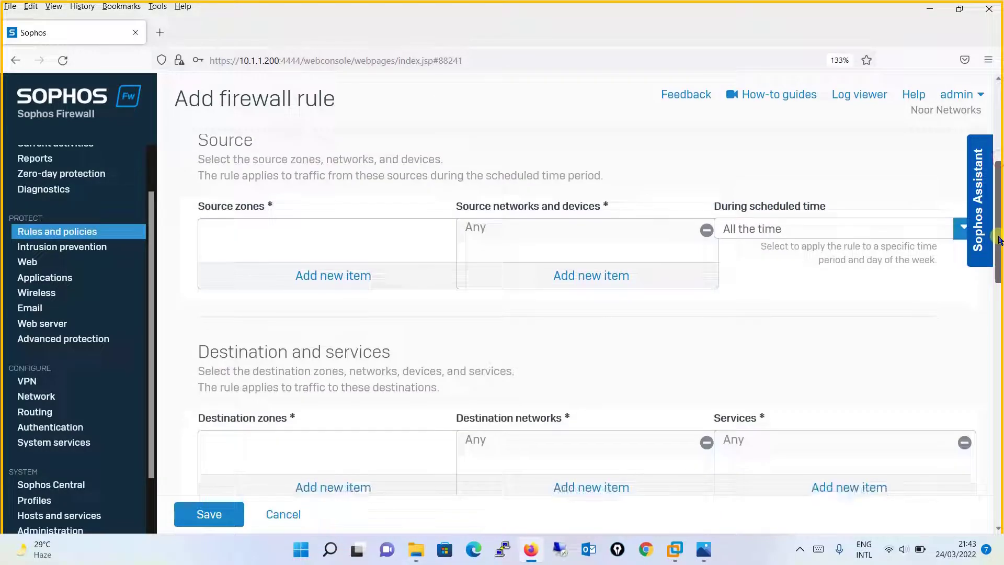
# - Set source zone LAN, source network VLAN1 instead of Any, and destination zone WAN
pyautogui.click(334, 293)
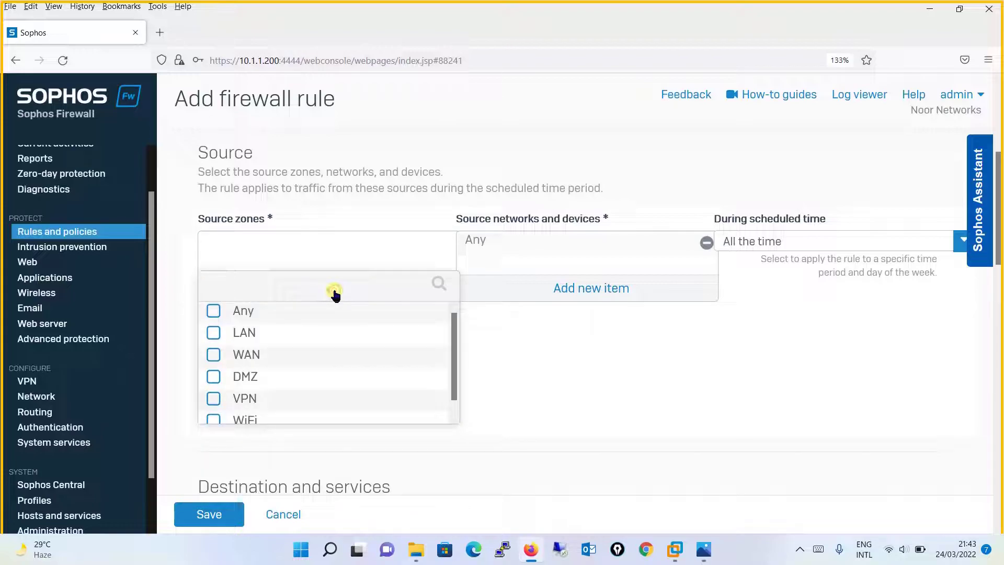
pyautogui.click(278, 335)
pyautogui.click(326, 434)
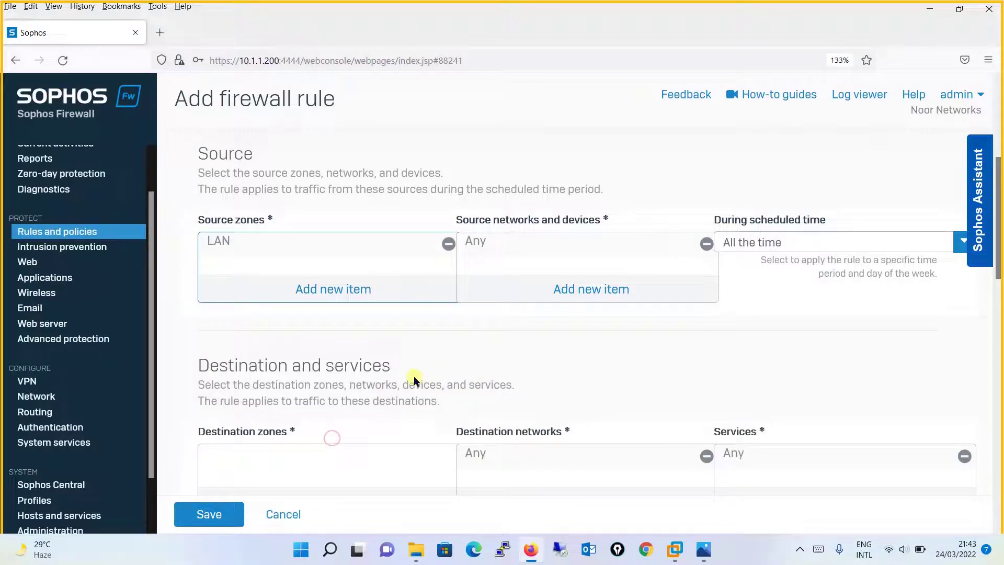
pyautogui.click(707, 243)
pyautogui.click(631, 294)
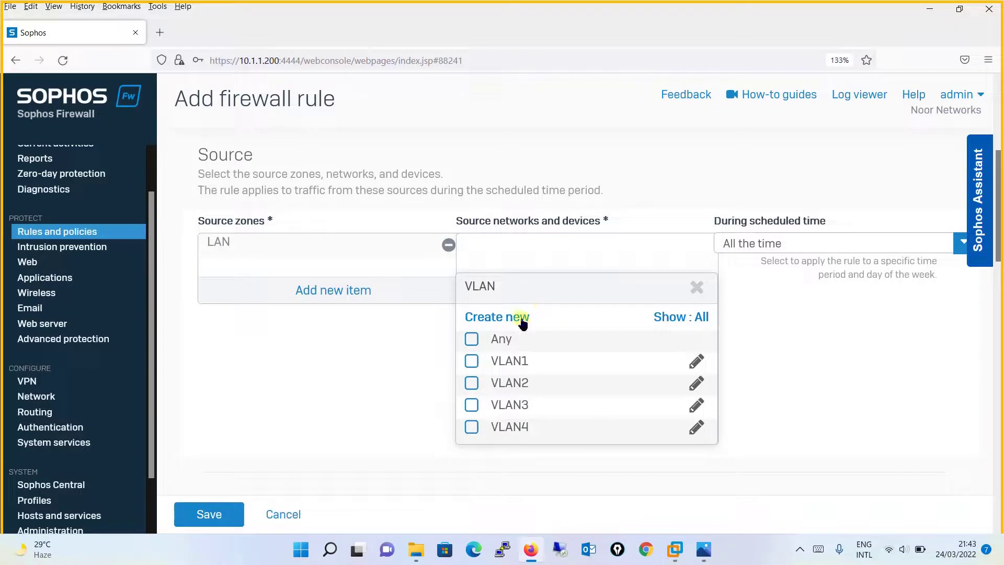
pyautogui.click(471, 361)
pyautogui.click(573, 457)
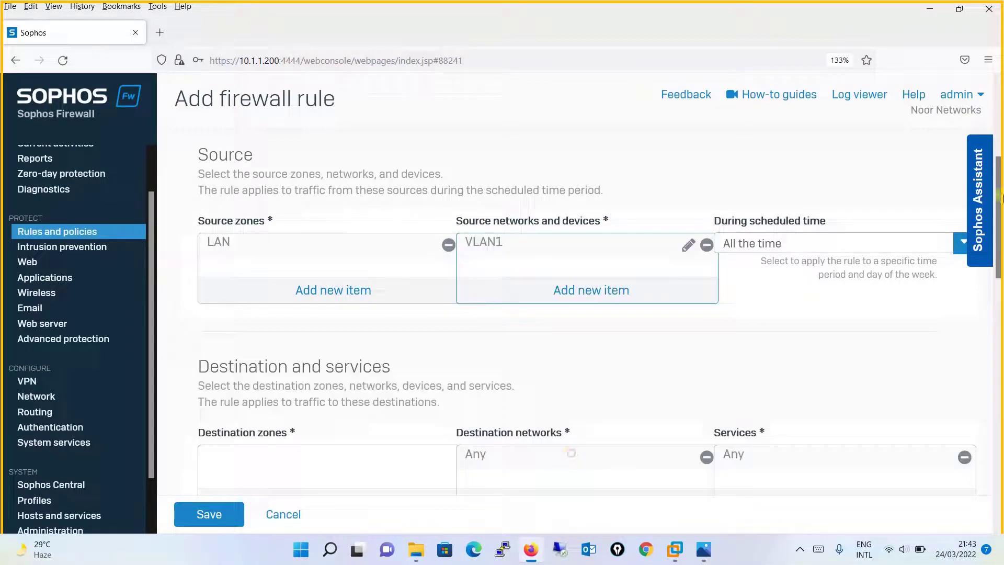
pyautogui.moveTo(998, 209); pyautogui.dragTo(998, 244)
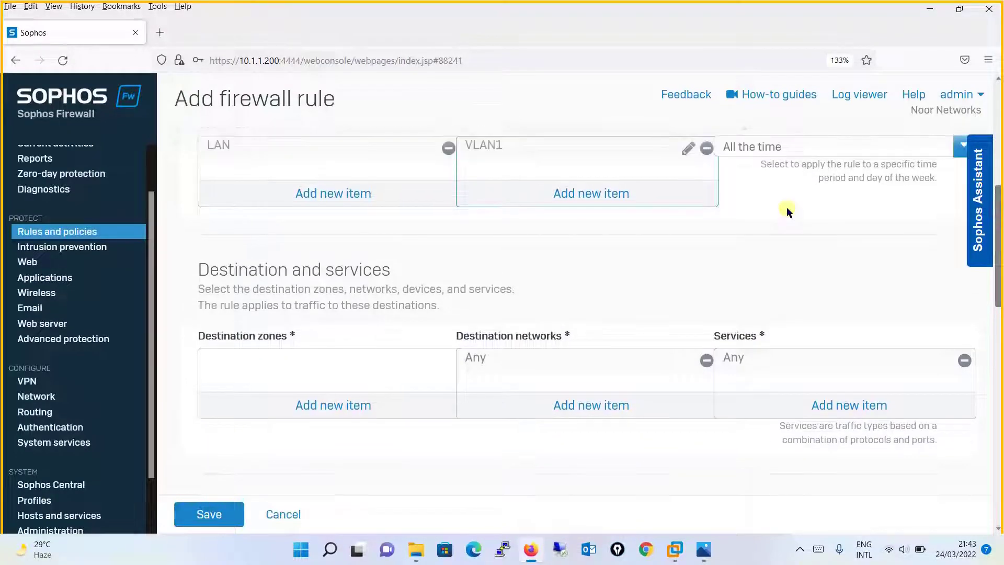
pyautogui.click(288, 412)
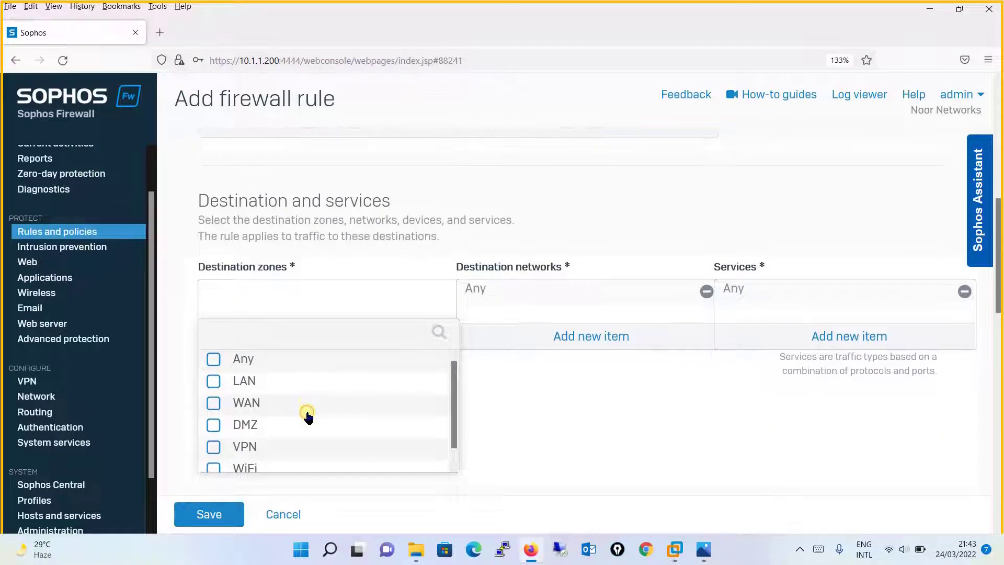
pyautogui.click(254, 404)
pyautogui.click(308, 488)
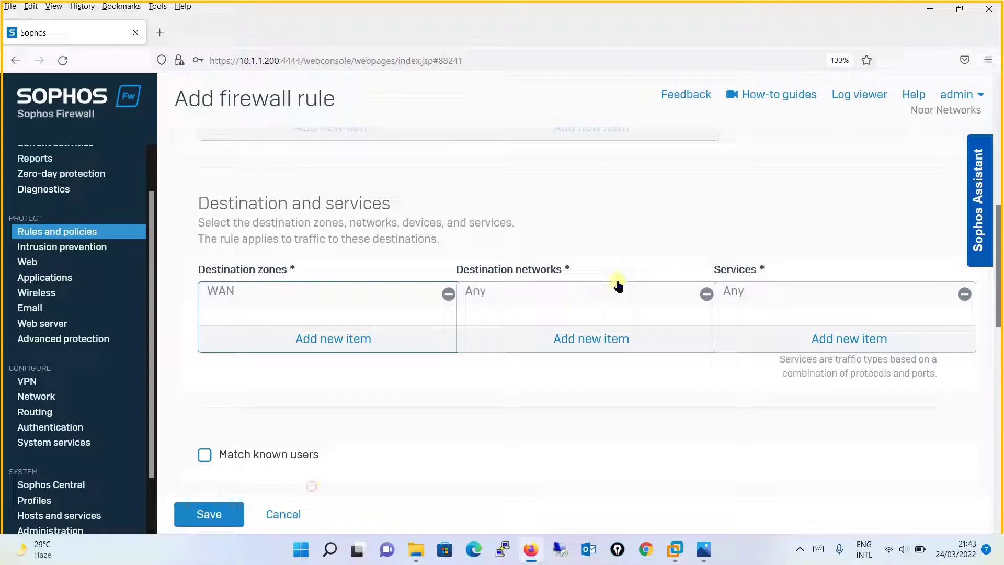
# - Replace Any in Services with HTTP, HTTPS and DNS
pyautogui.click(964, 294)
pyautogui.click(882, 339)
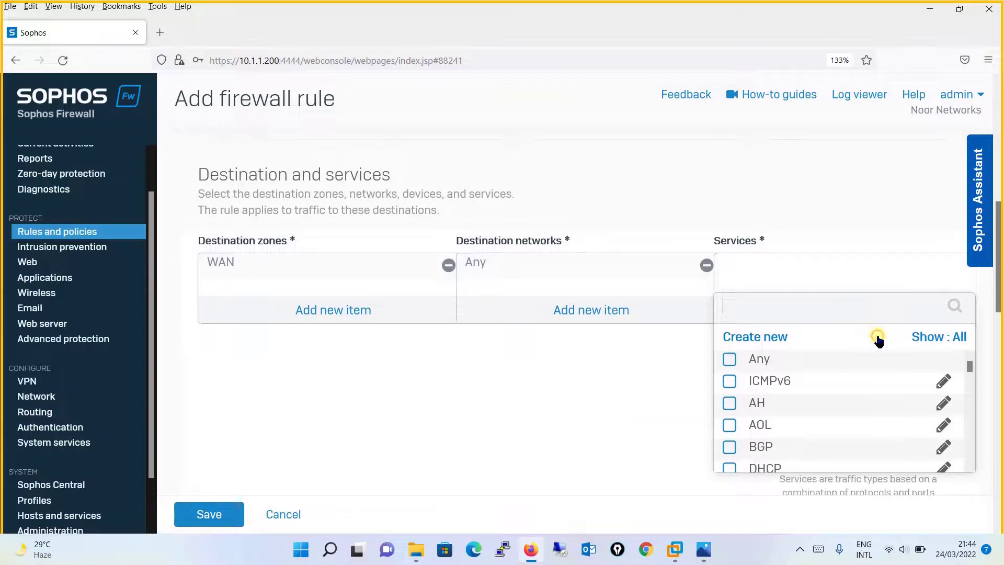
pyautogui.write('http')
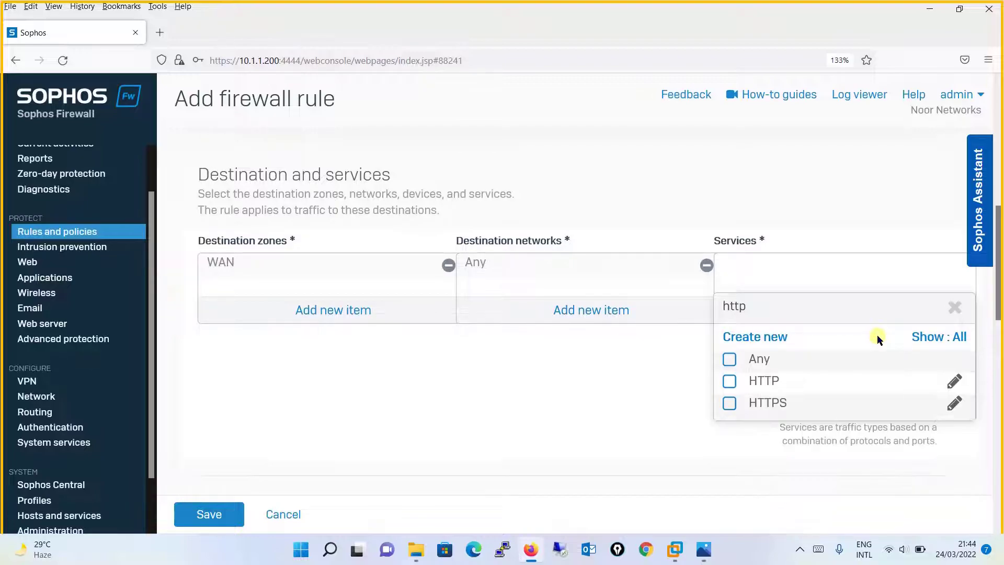
pyautogui.click(729, 382)
pyautogui.click(729, 403)
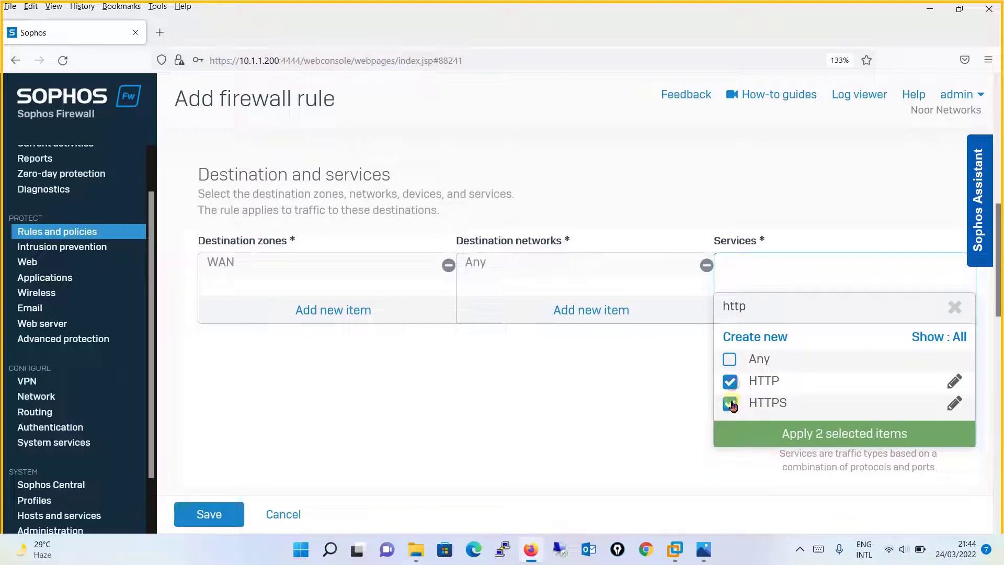
pyautogui.click(800, 432)
pyautogui.click(855, 312)
pyautogui.write('D')
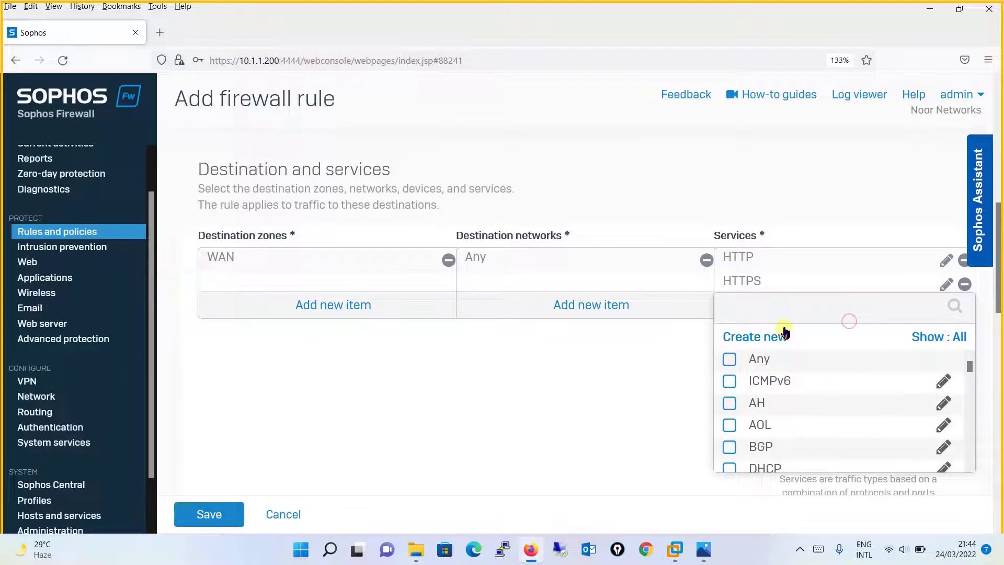
pyautogui.write('NS')
pyautogui.click(759, 381)
pyautogui.click(816, 413)
pyautogui.moveTo(996, 314); pyautogui.dragTo(983, 399)
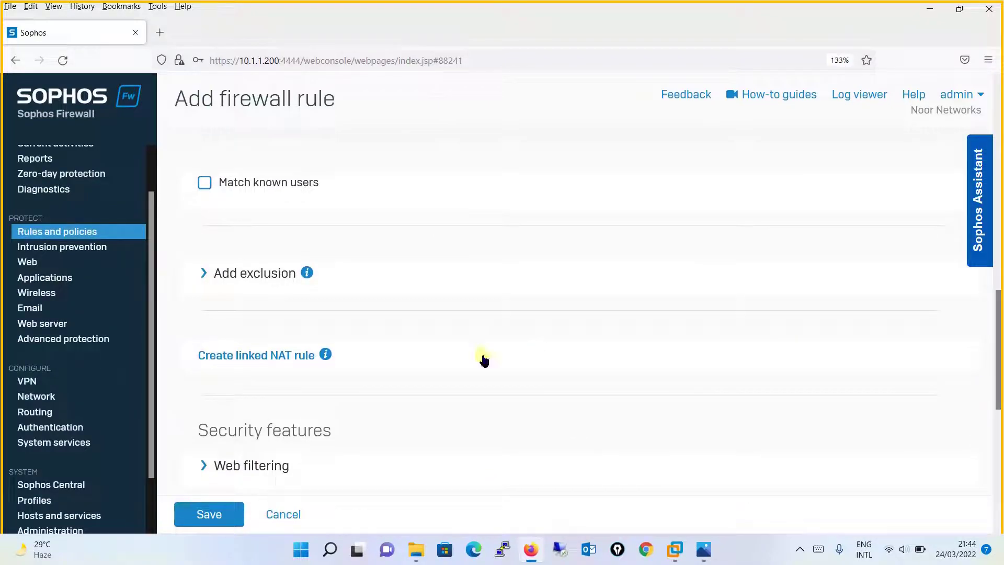
# - Add a linked NAT rule with MASQ as translated source, then save both rules
pyautogui.click(287, 360)
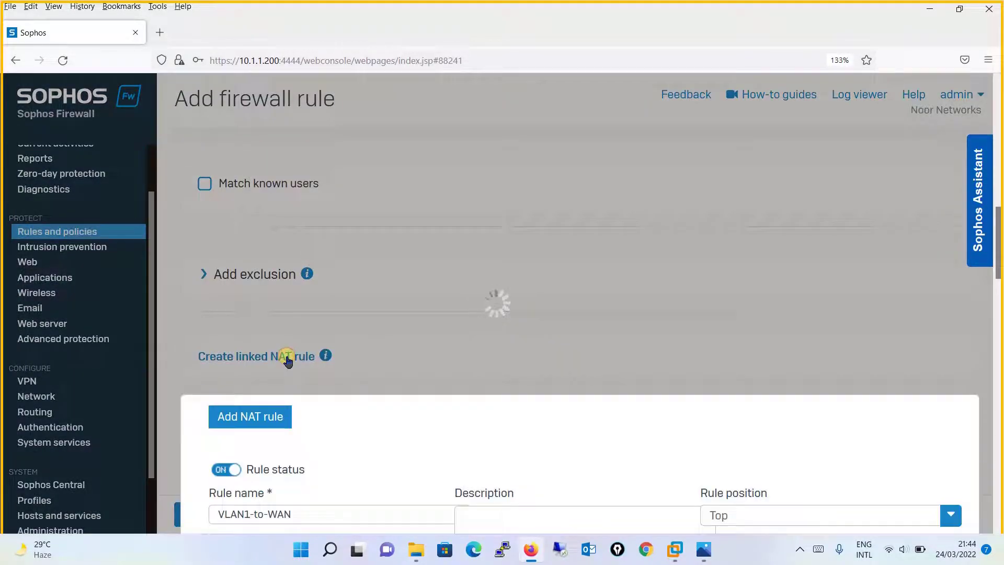
pyautogui.moveTo(998, 230); pyautogui.dragTo(999, 356)
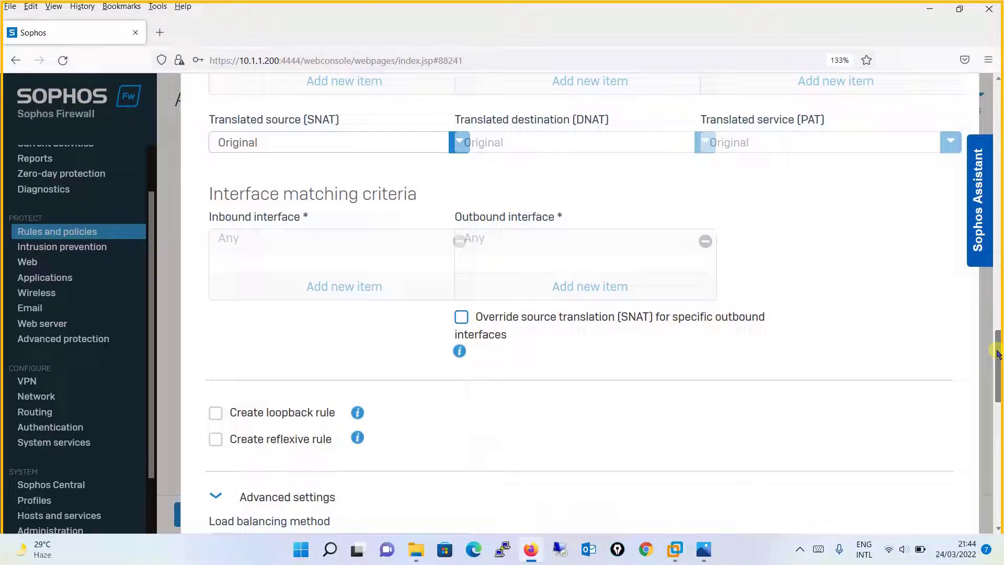
pyautogui.click(356, 149)
pyautogui.click(297, 220)
pyautogui.moveTo(998, 388); pyautogui.dragTo(999, 455)
pyautogui.click(219, 224)
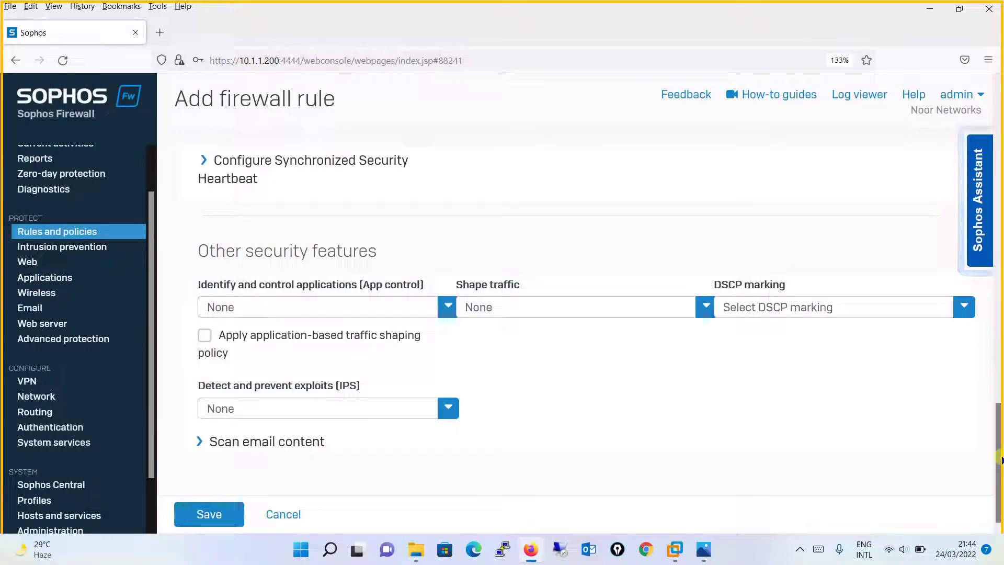
pyautogui.moveTo(996, 458); pyautogui.dragTo(977, 491)
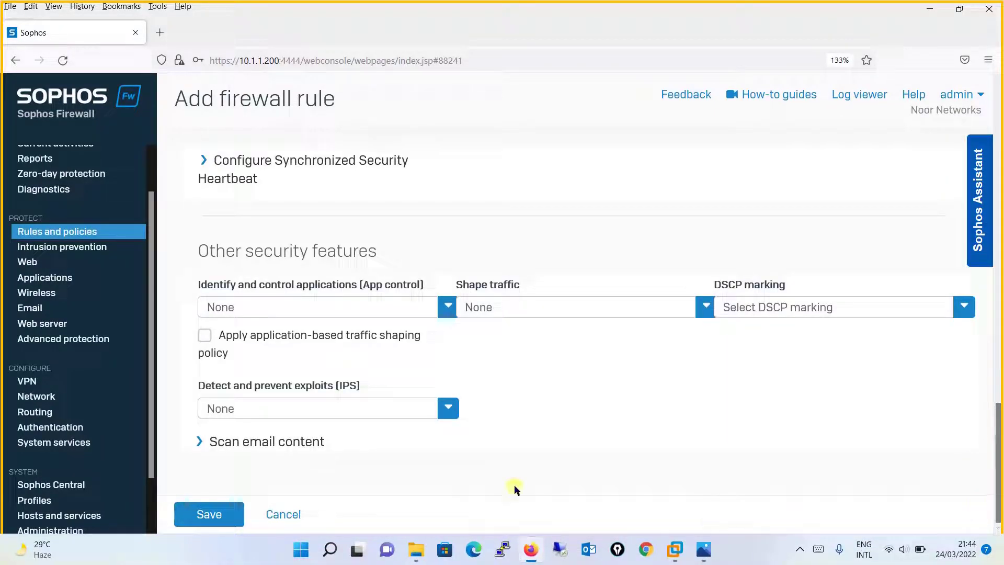
pyautogui.click(192, 518)
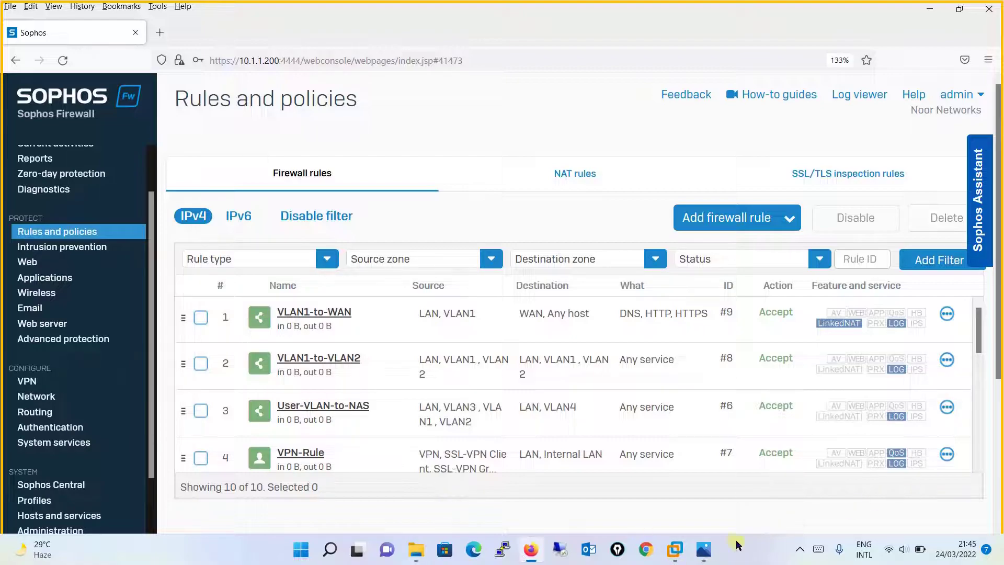
# - Show the Inter VLAN Routing diagram in Photos after viewing the Sophos LAB network diagram
pyautogui.click(702, 551)
pyautogui.click(767, 476)
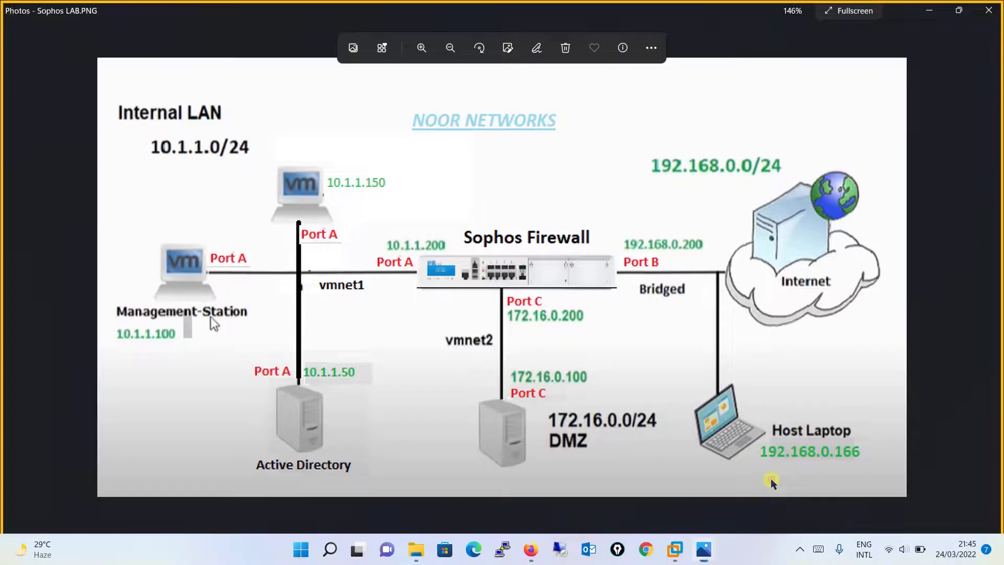
pyautogui.click(703, 550)
pyautogui.click(626, 483)
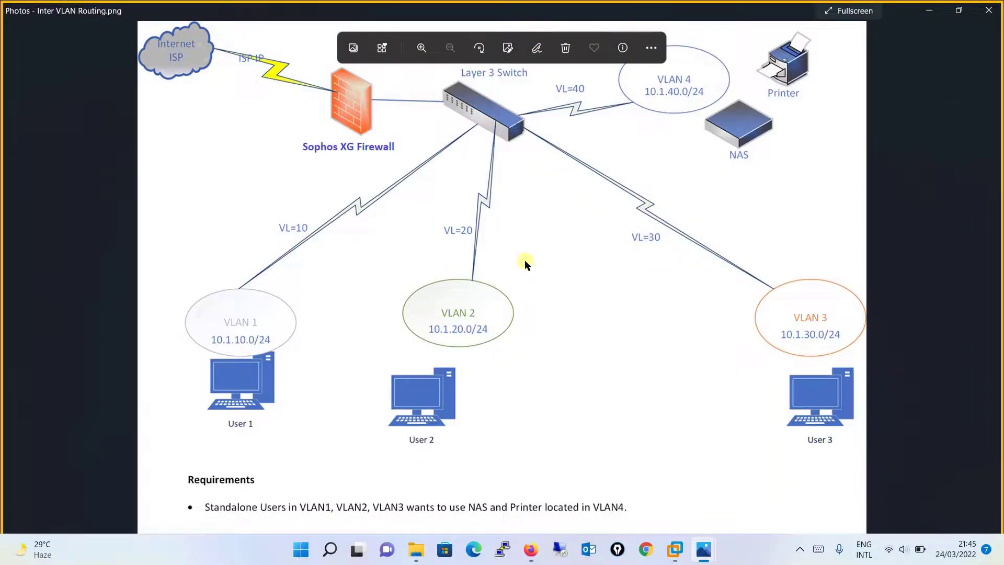